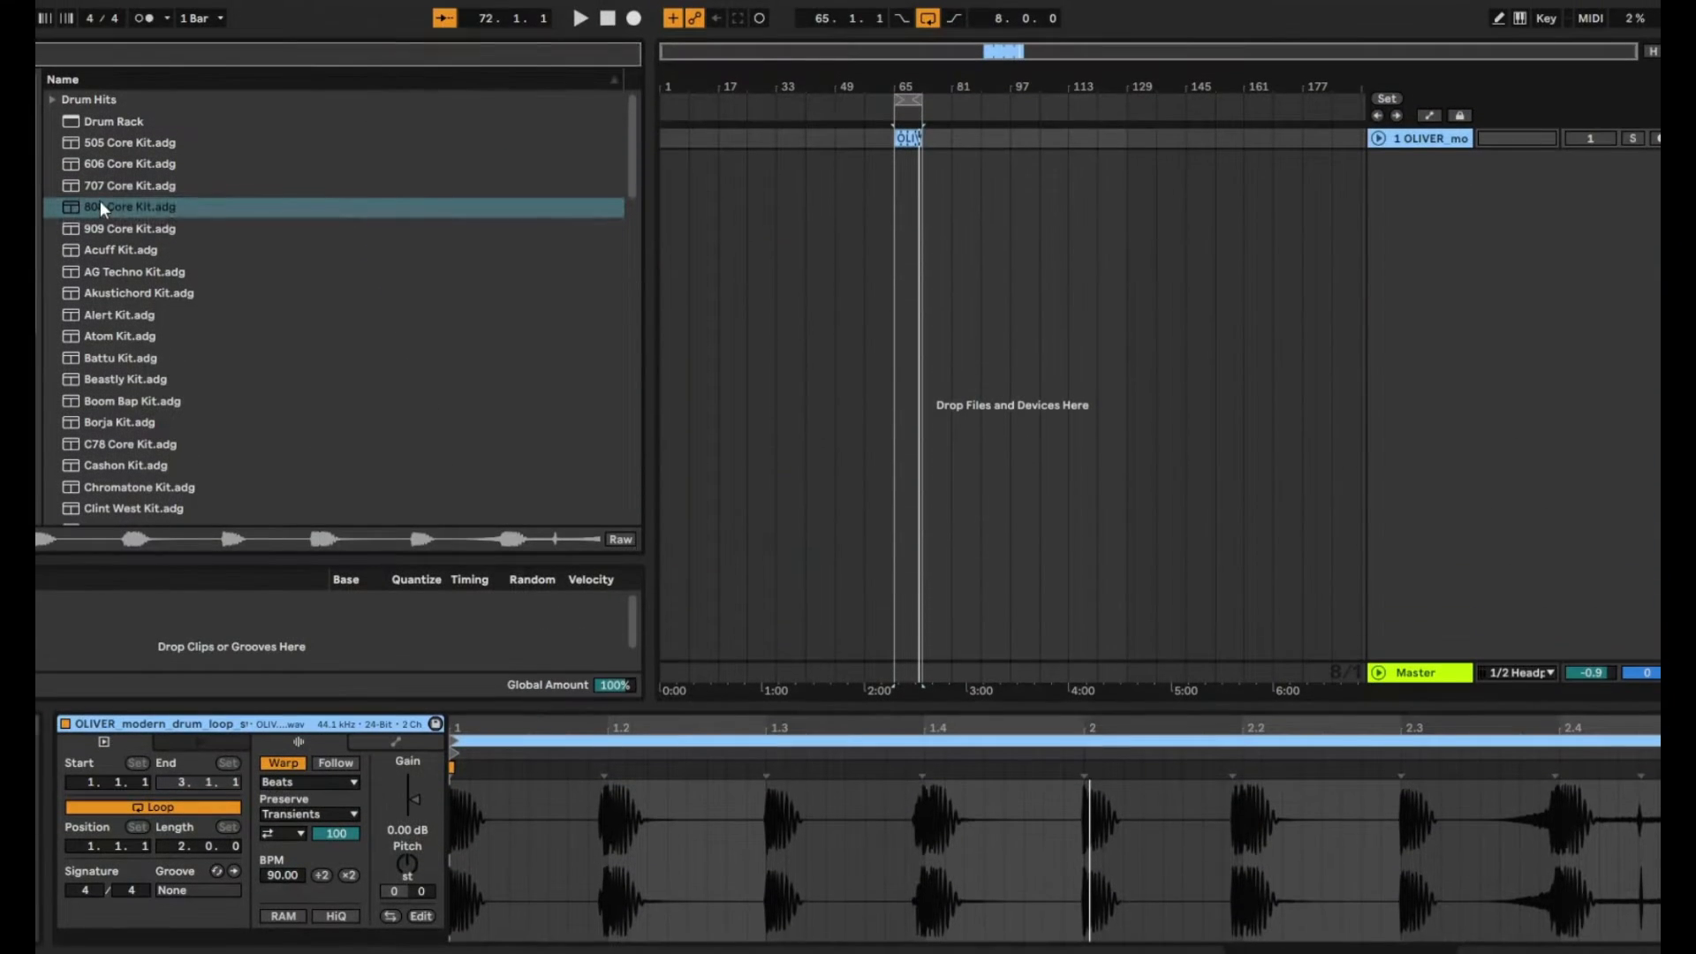
# Step: Load the 808 Core Kit onto a new MIDI track below the OLIVER drum loop and audition its Bass Drum pad
pyautogui.moveTo(99, 199); pyautogui.dragTo(578, 176)
pyautogui.moveTo(909, 184); pyautogui.dragTo(907, 185)
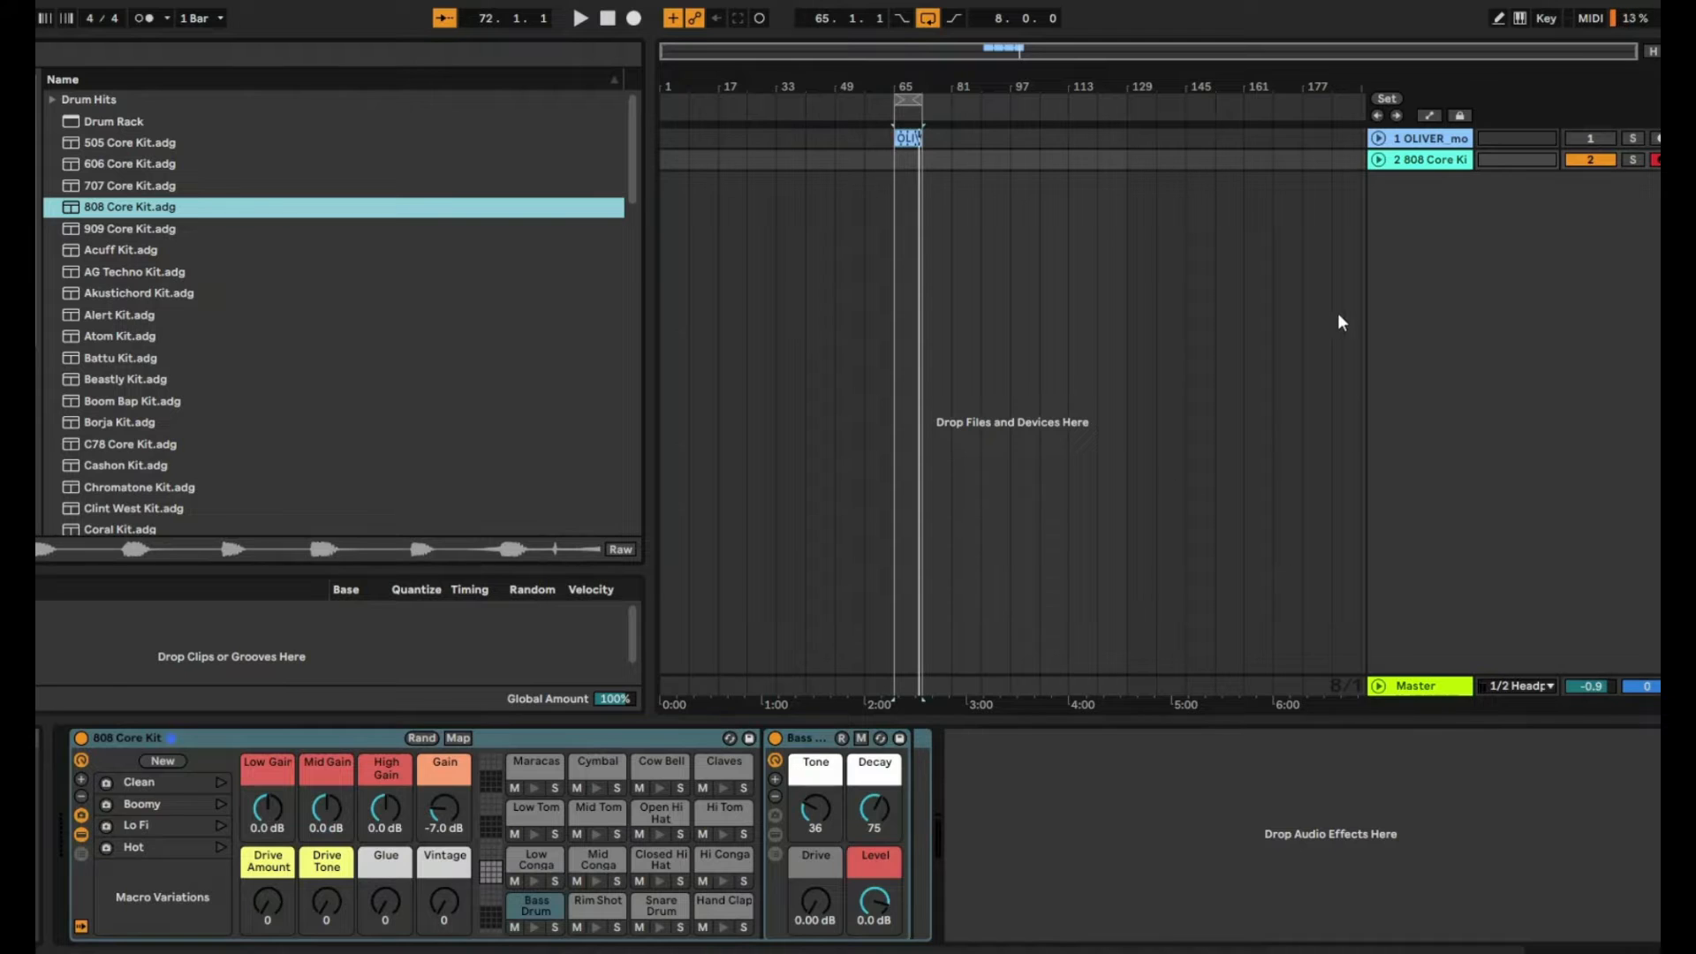
pyautogui.click(532, 928)
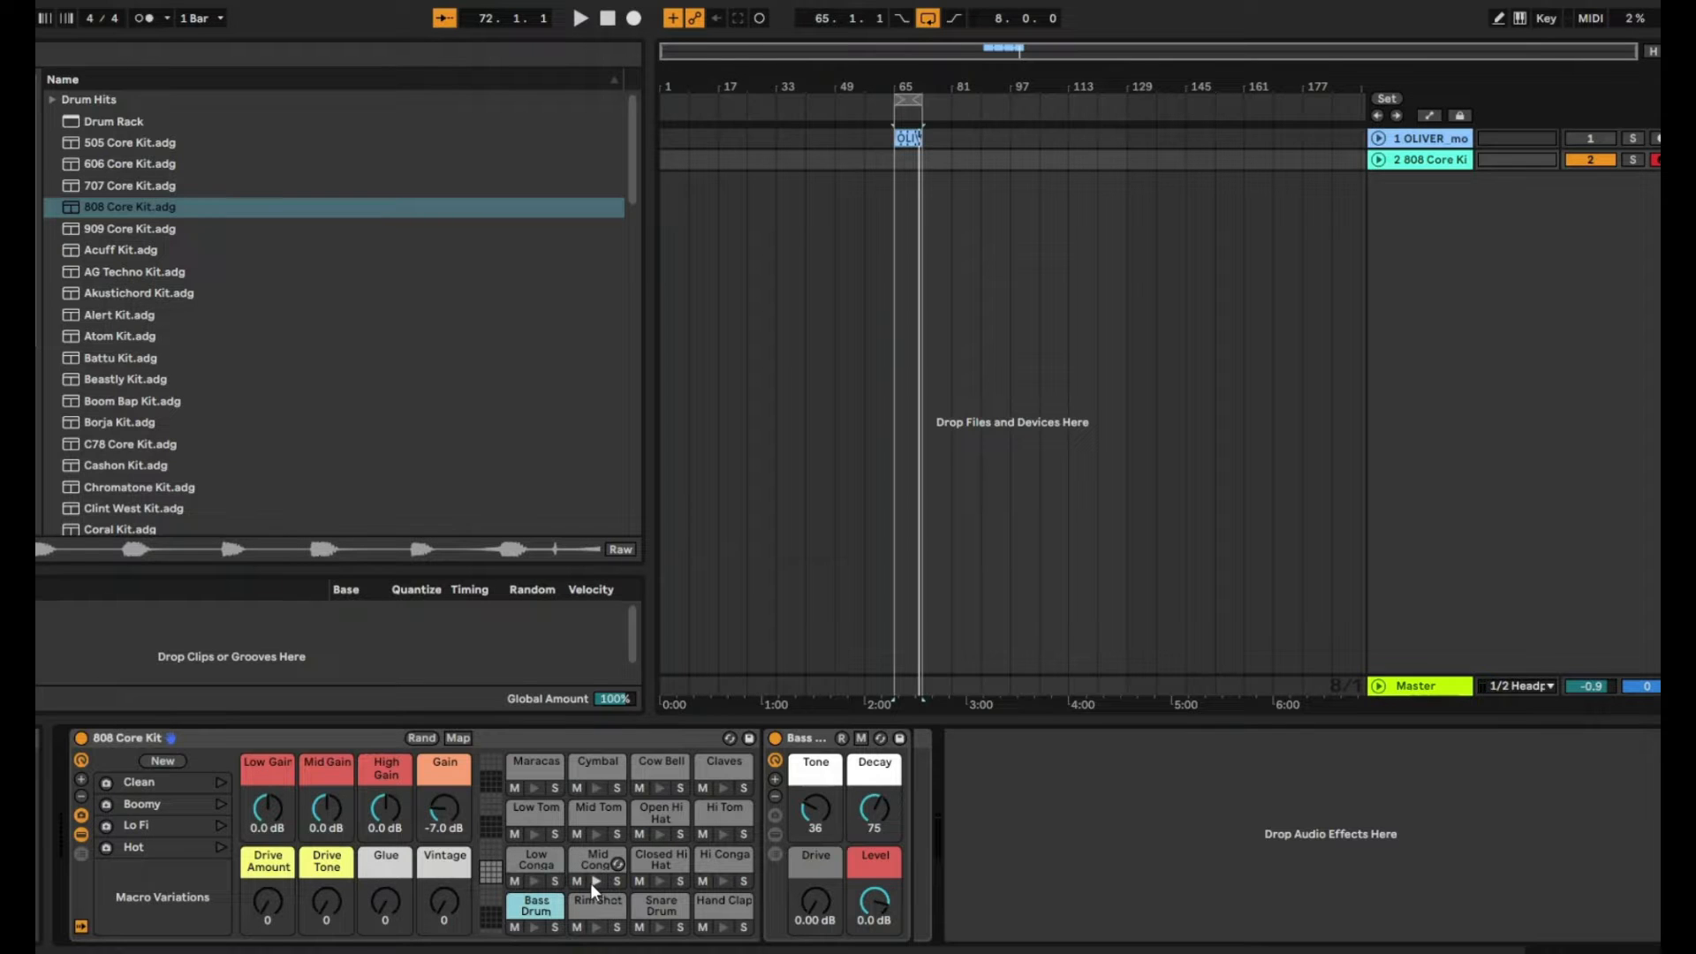
# Step: Insert an empty 8-bar MIDI clip on the 808 Core Kit track, aligned with the drum loop from bar 65 to 73
pyautogui.moveTo(892, 163); pyautogui.dragTo(919, 158)
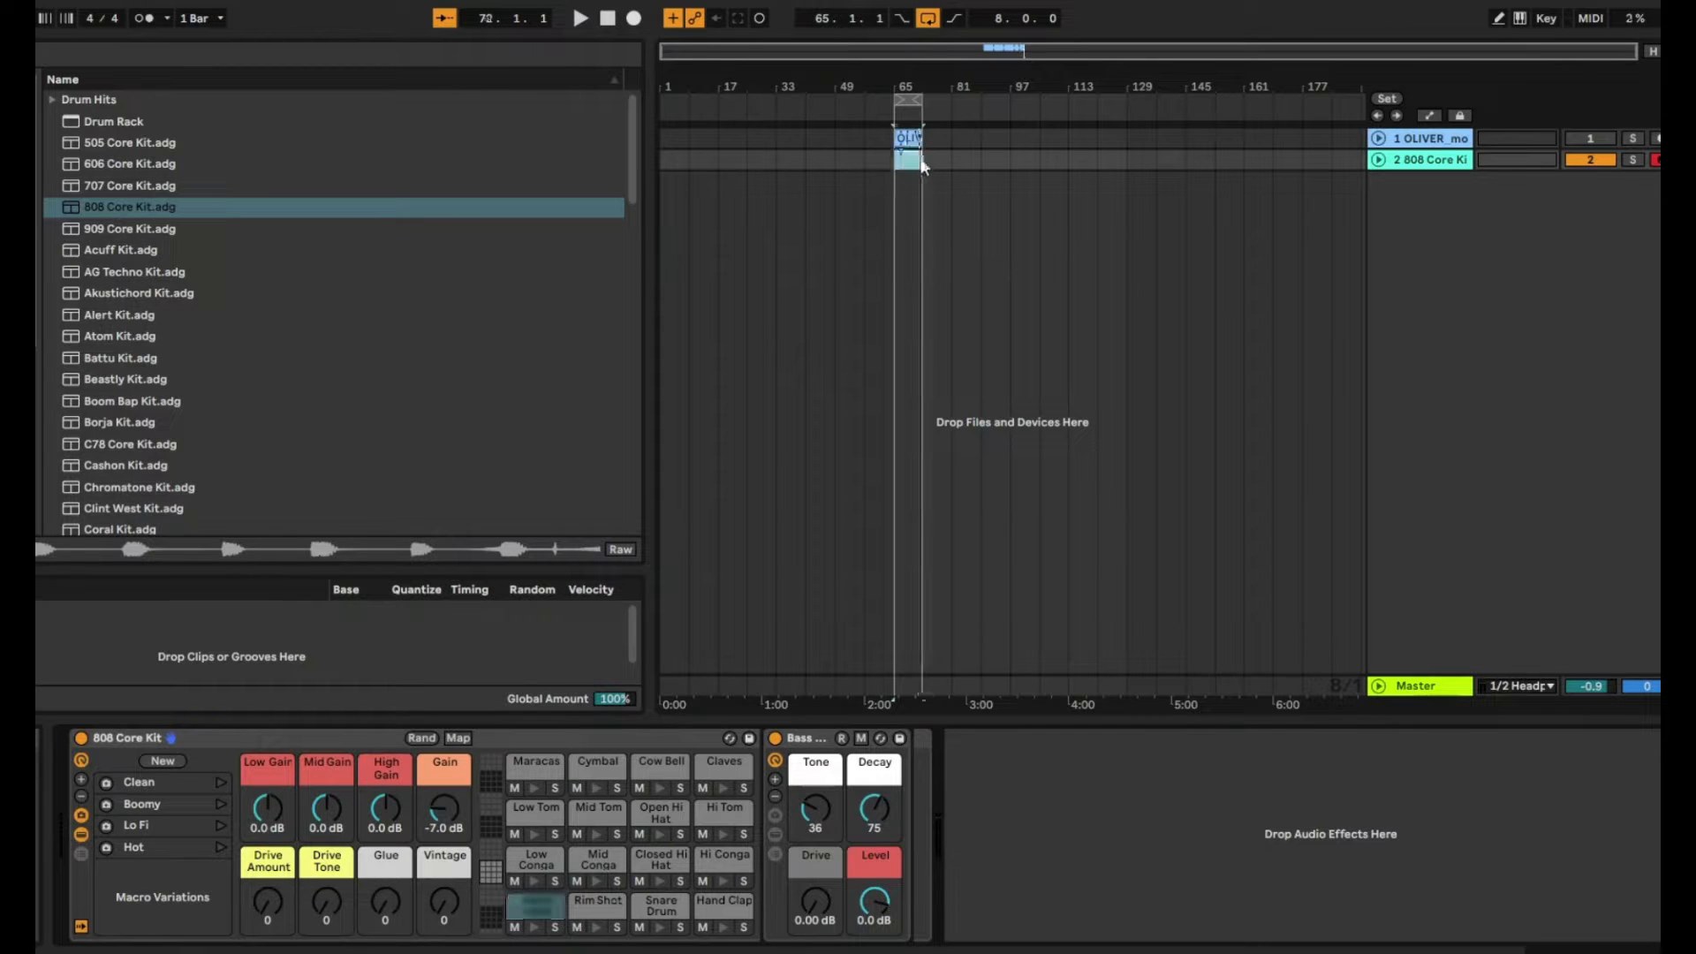
pyautogui.rightClick(907, 163)
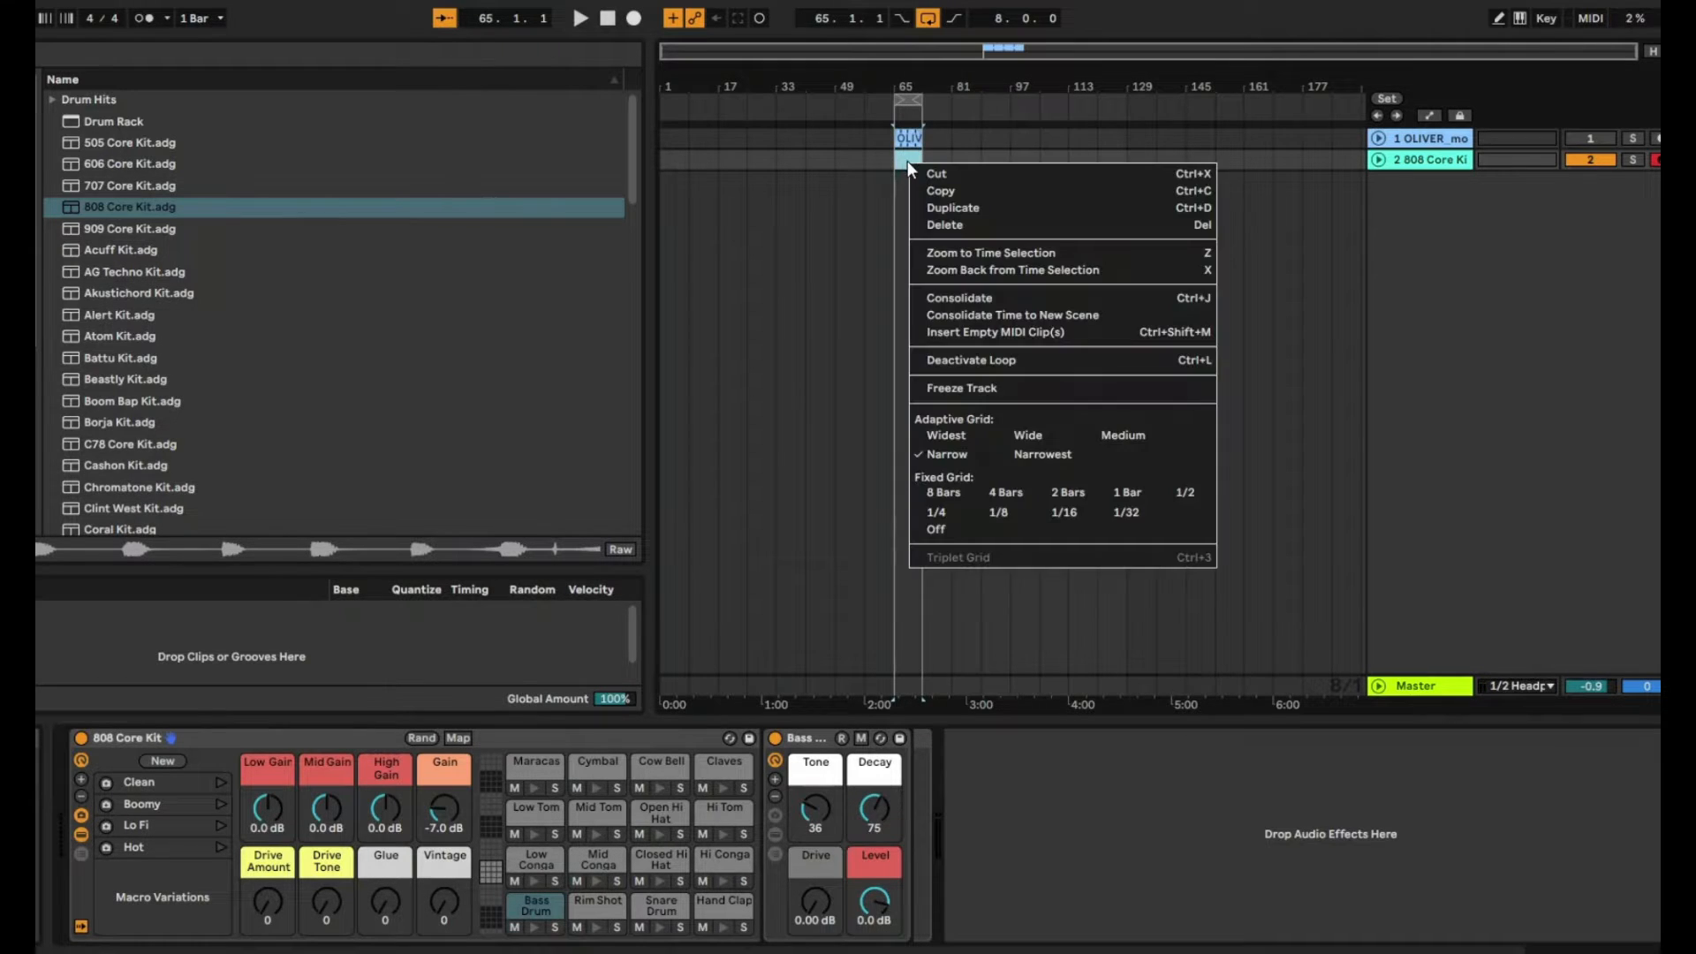
pyautogui.click(1004, 332)
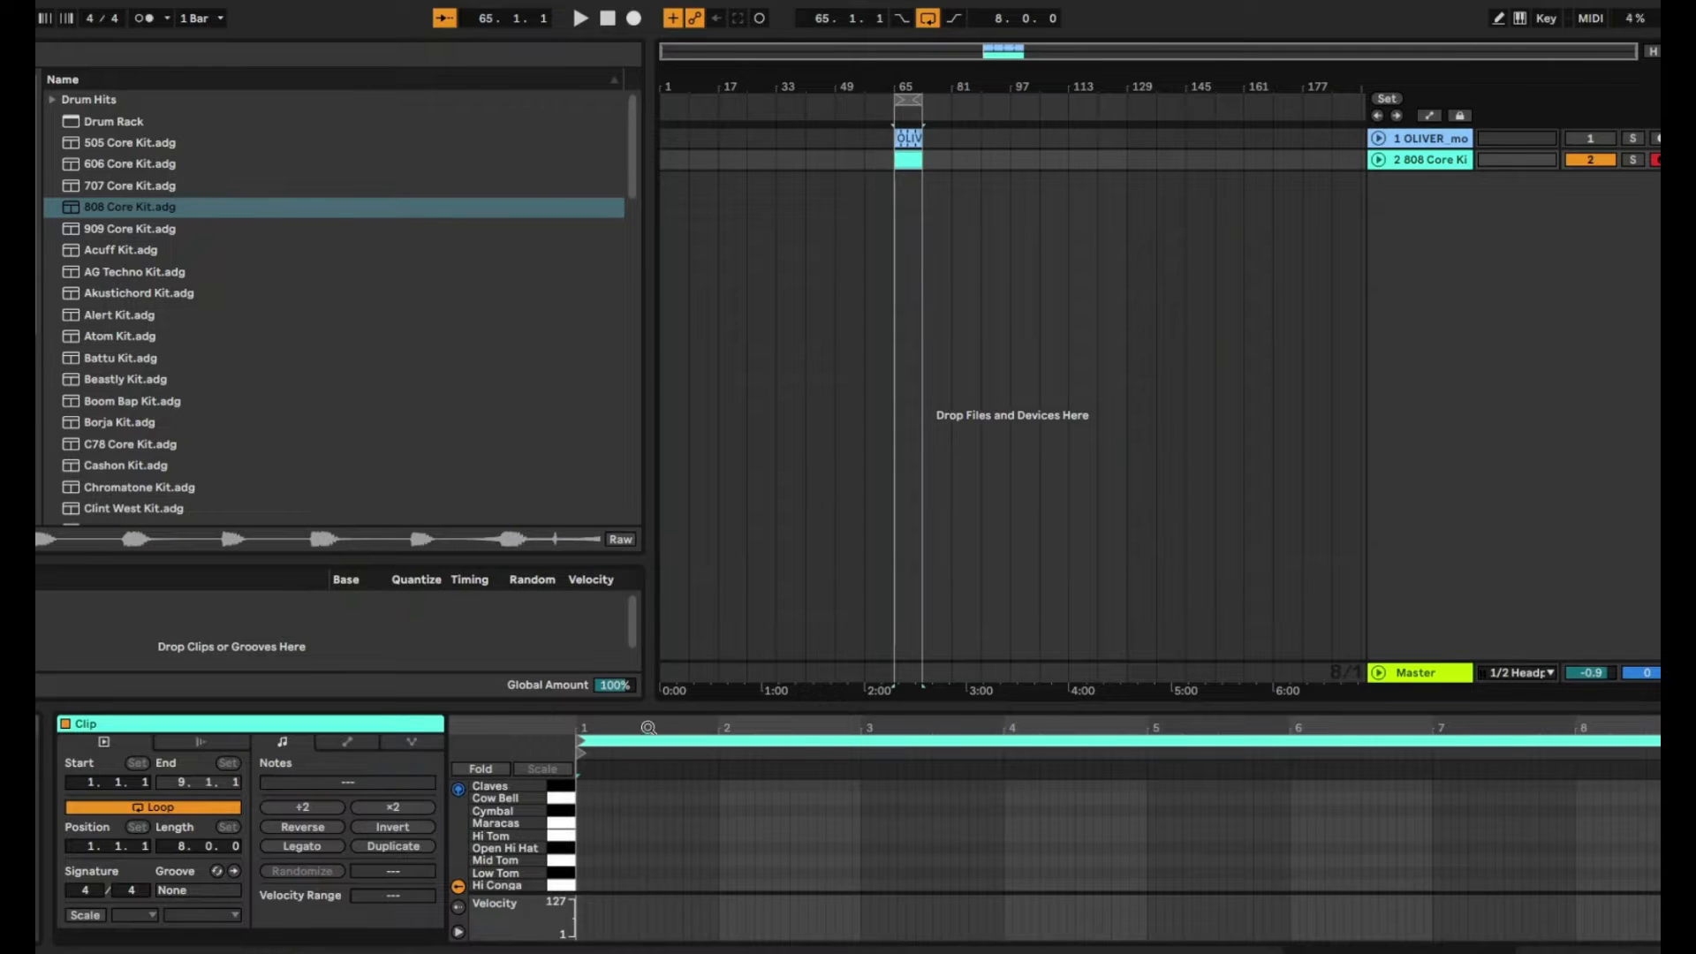
# Step: Enlarge the note editor, set its adaptive grid to Widest, and draw a Bass Drum note spanning the whole 8-bar clip
pyautogui.moveTo(642, 706); pyautogui.dragTo(603, 399)
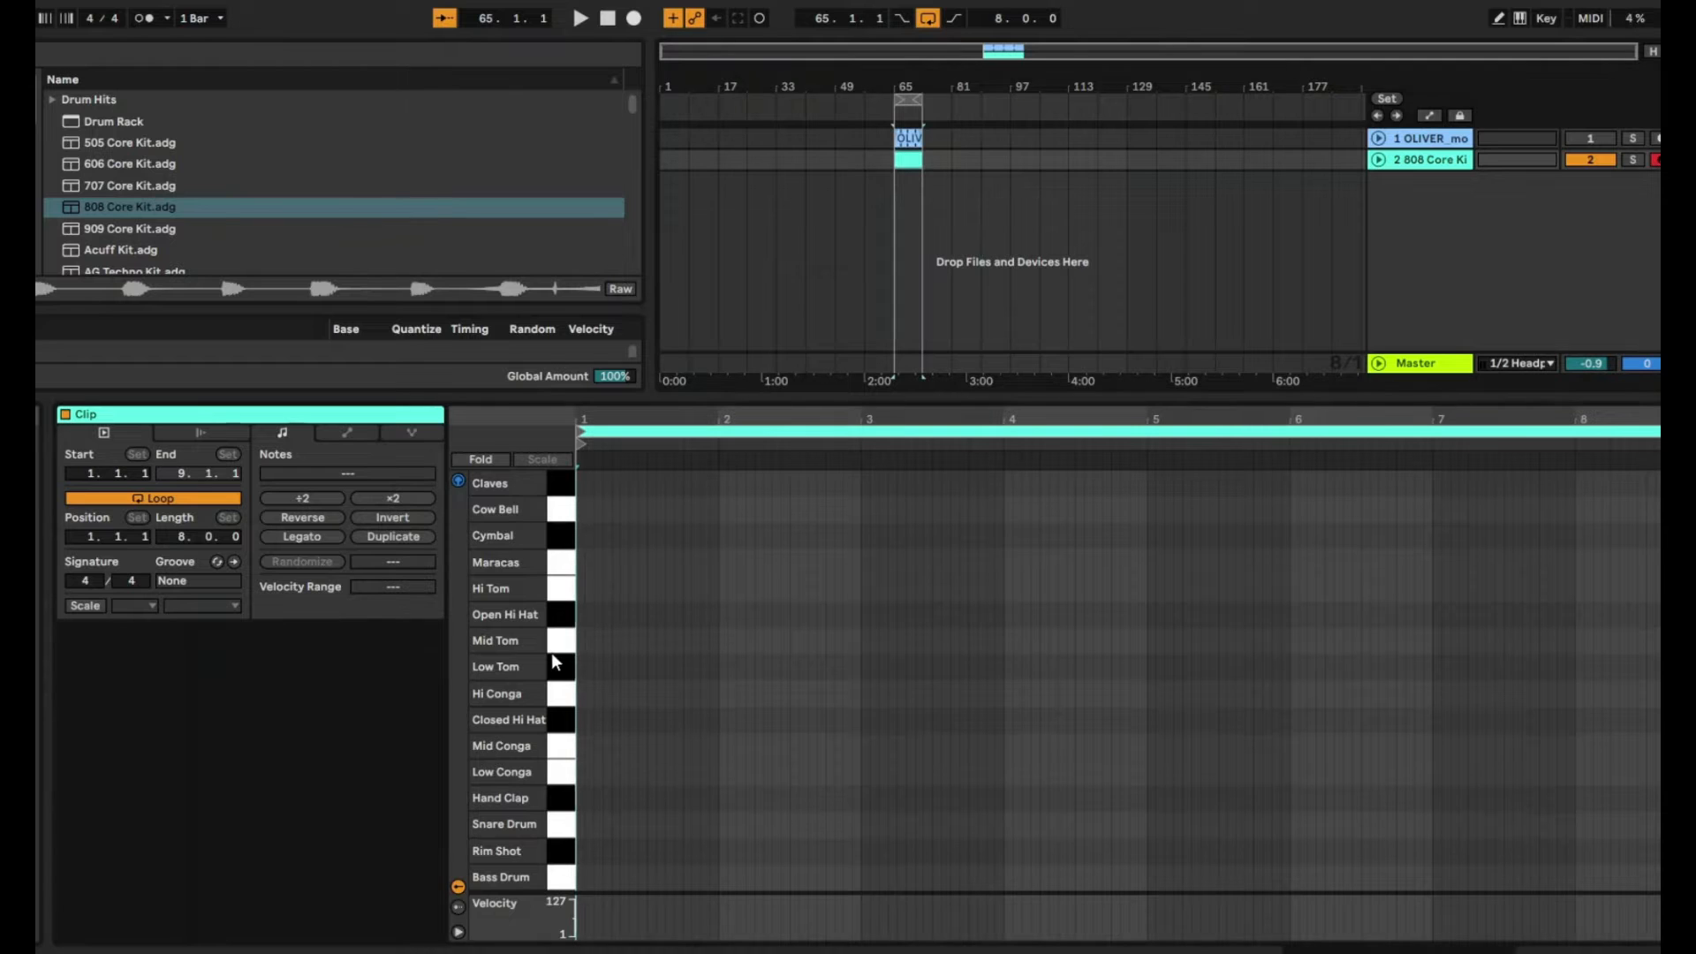
pyautogui.rightClick(628, 795)
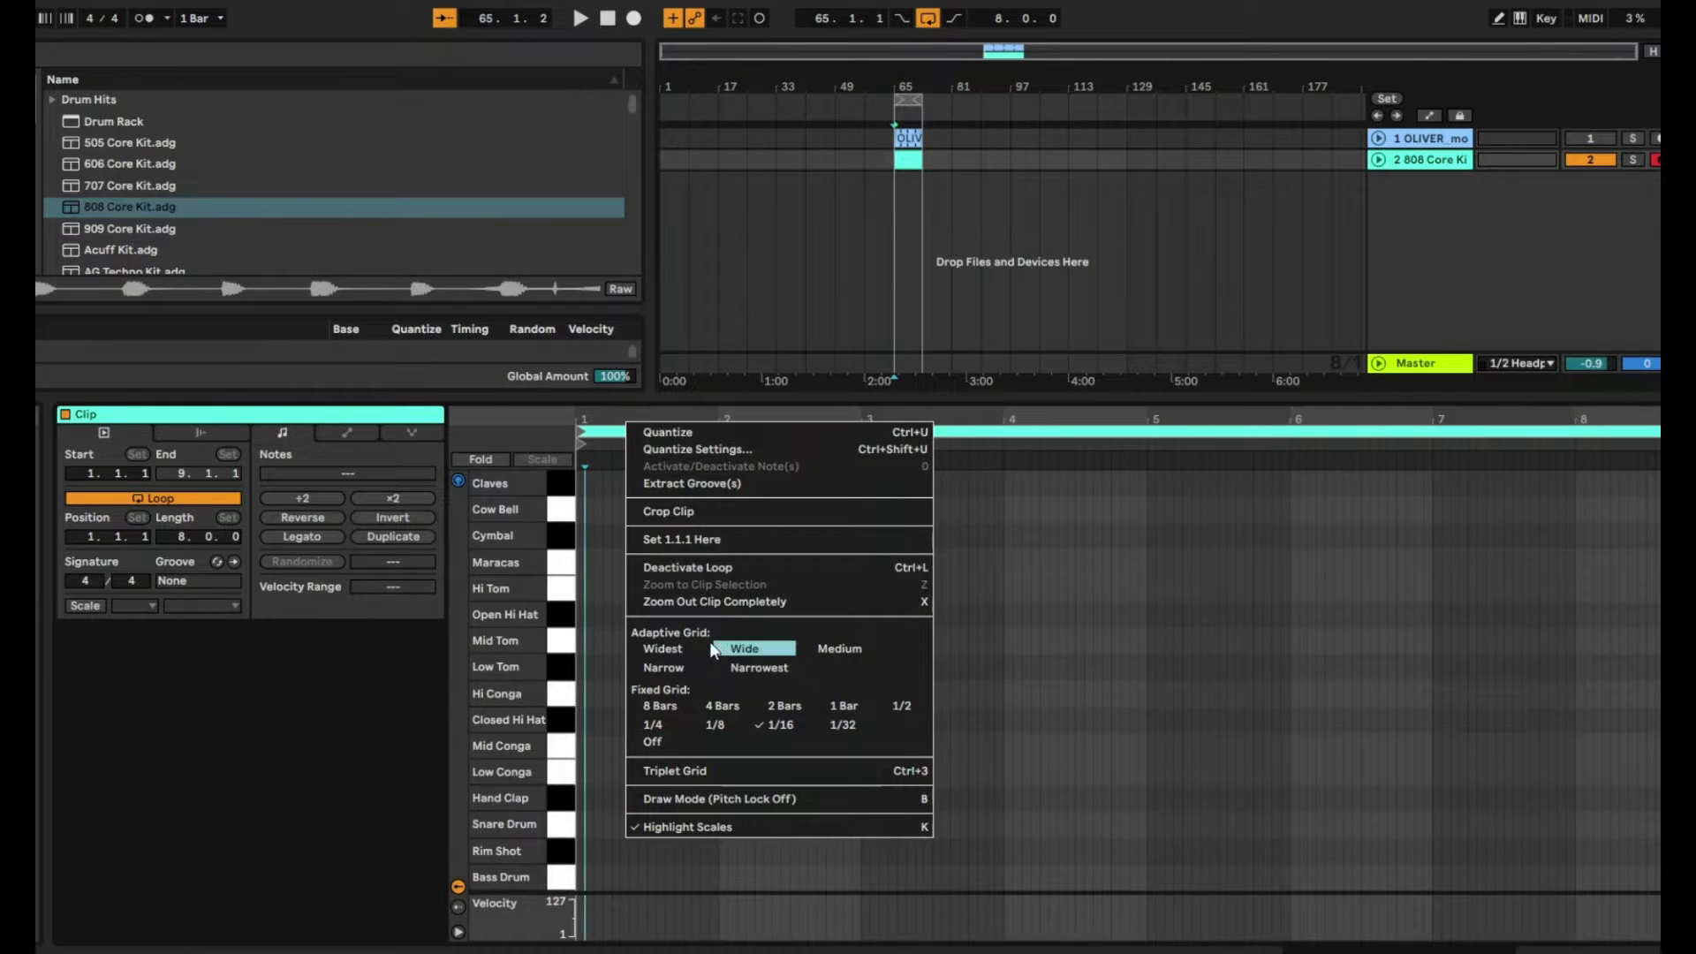
pyautogui.click(685, 647)
pyautogui.moveTo(628, 877)
pyautogui.mouseDown()
pyautogui.moveTo(1431, 876)
pyautogui.moveTo(1612, 927)
pyautogui.mouseUp()
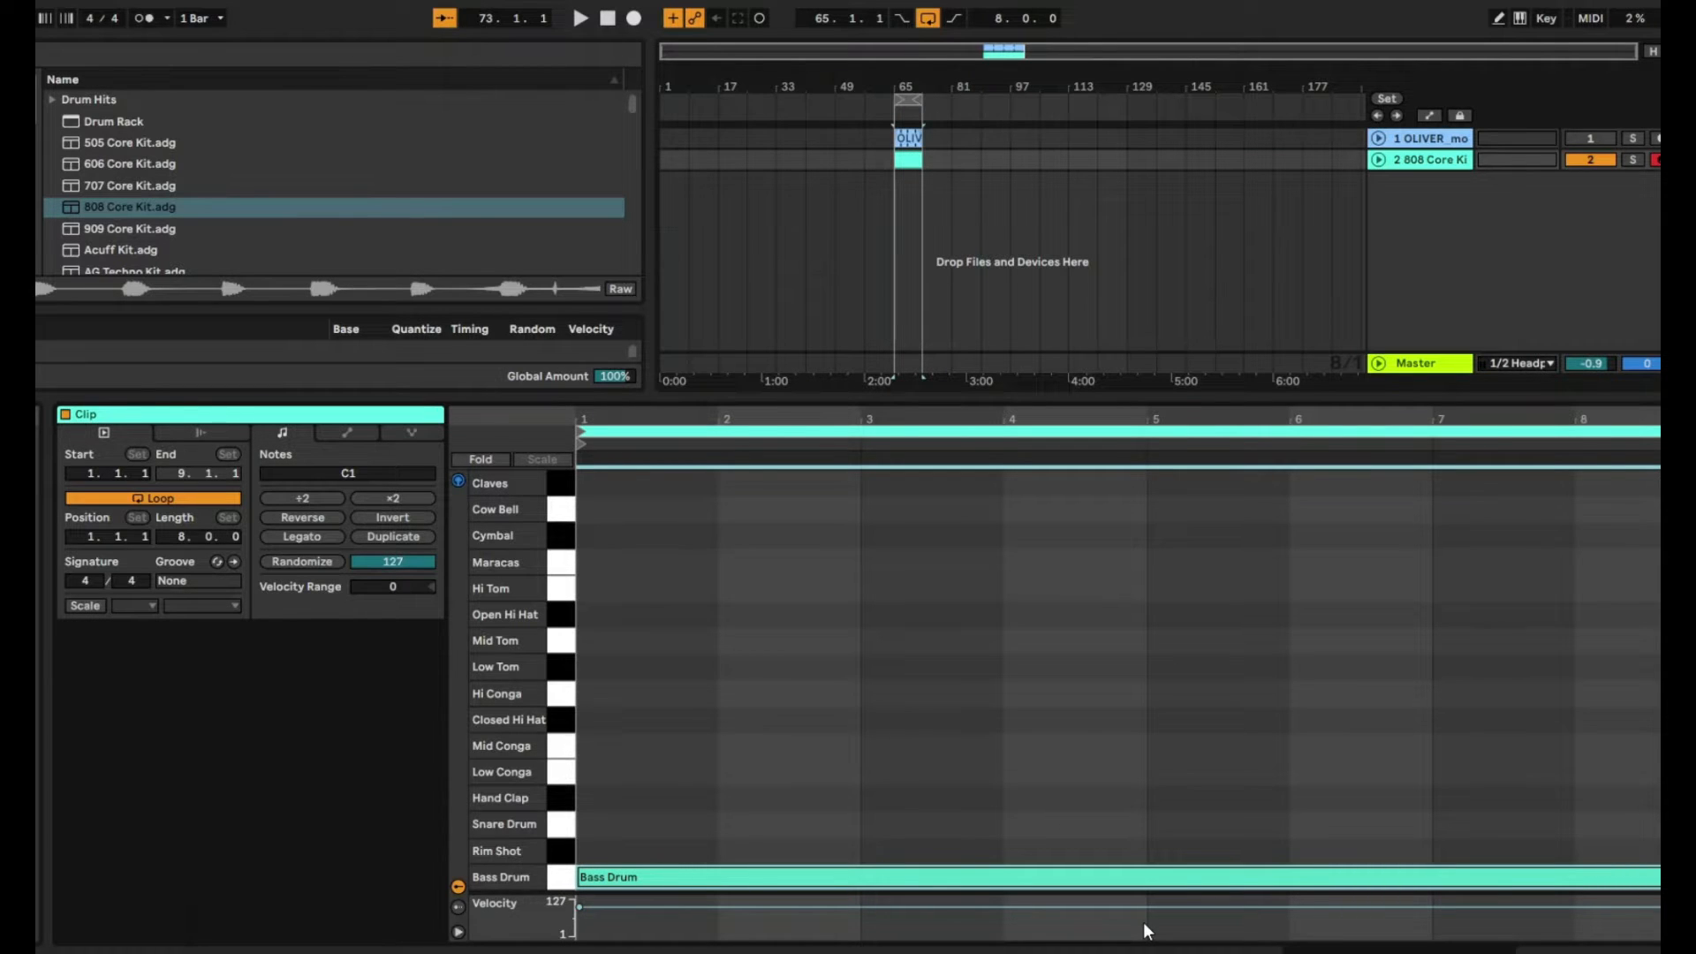
# Step: Copy the full-length Bass Drum note upward onto the kit's other drum rows so they all sound together
pyautogui.hotkey('ctrl', 'v')
pyautogui.press('Up')
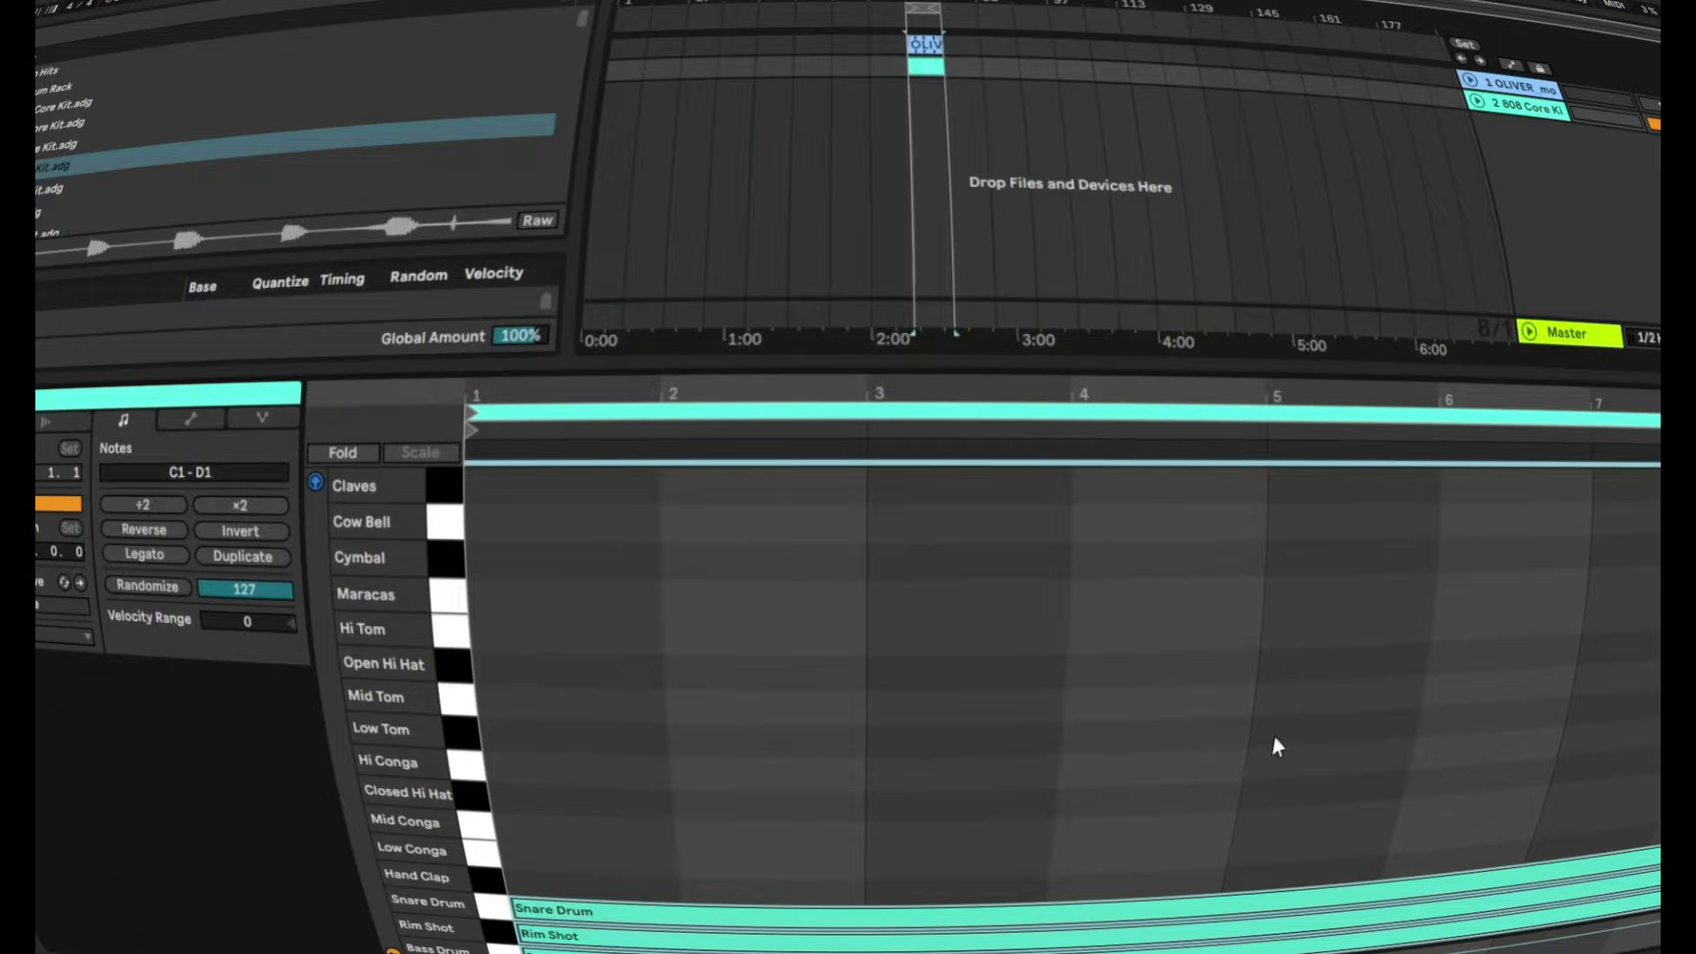
pyautogui.hotkey('ctrl', 'v')
pyautogui.press('Up')
pyautogui.press('Up')
pyautogui.press('Up')
pyautogui.hotkey('ctrl', 'v')
pyautogui.press('Up')
pyautogui.press('Up')
pyautogui.press('Up')
pyautogui.hotkey('ctrl', 'v')
pyautogui.press('Up')
pyautogui.press('Up')
pyautogui.press('Up')
pyautogui.hotkey('ctrl', 'v')
pyautogui.press('Up')
pyautogui.press('Up')
pyautogui.press('Up')
pyautogui.hotkey('ctrl', 'v')
pyautogui.press('Up')
pyautogui.press('Up')
pyautogui.press('Up')
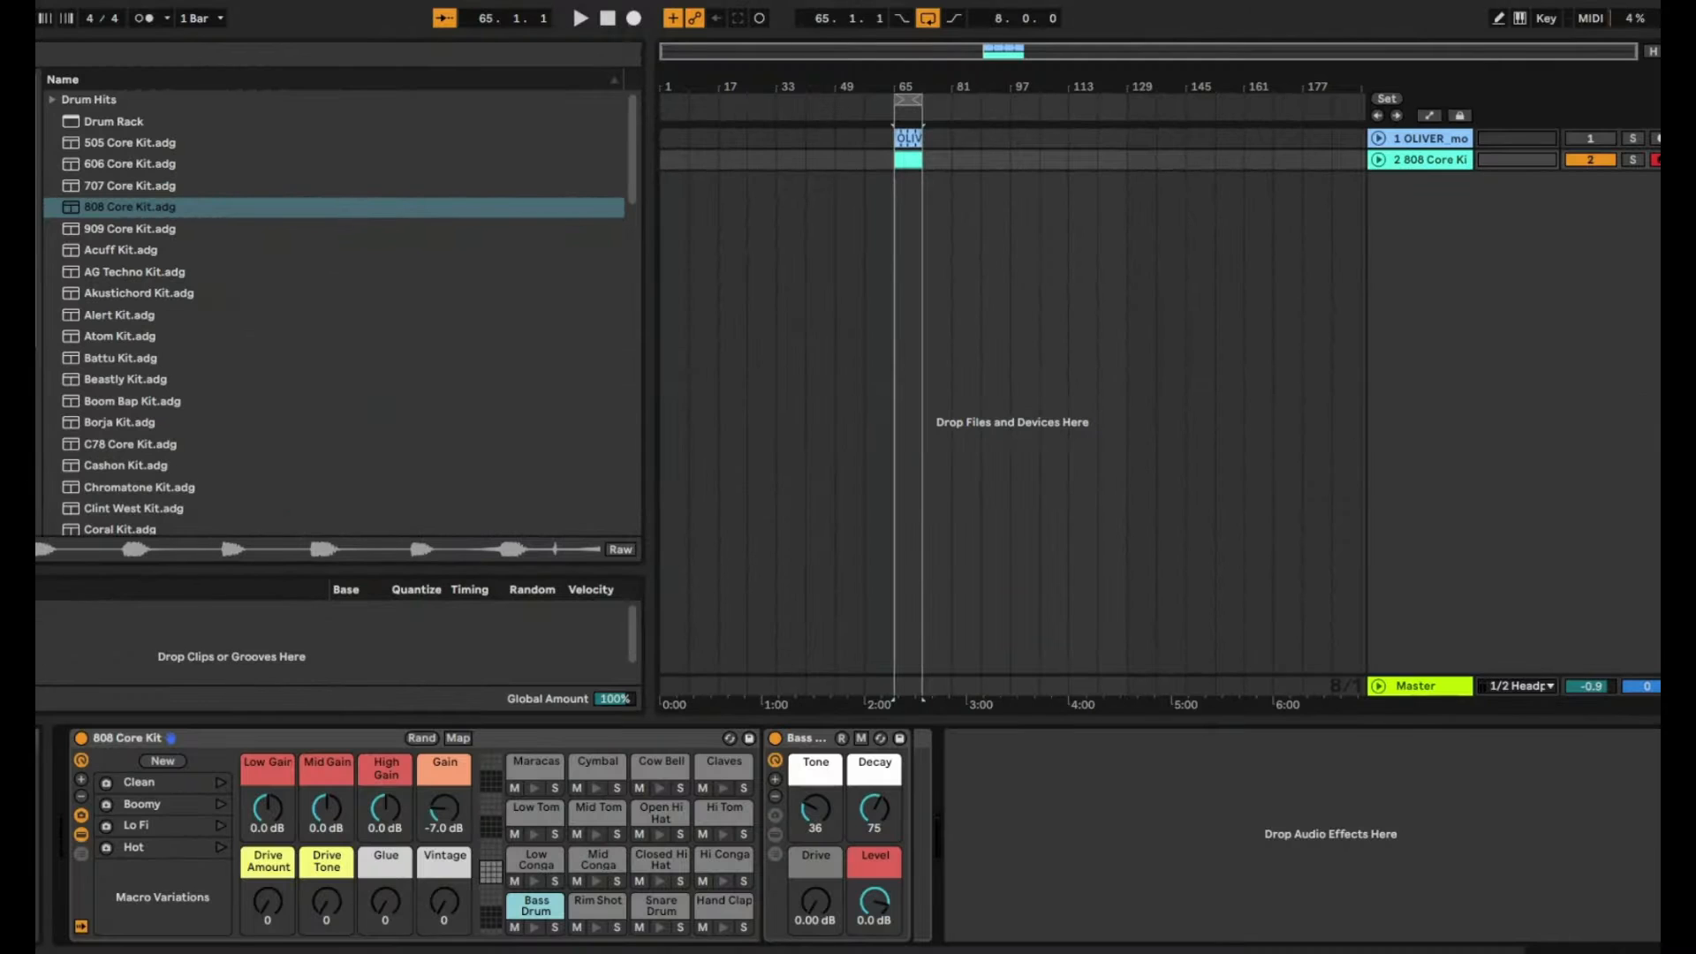
# Step: Add an Arpeggiator MIDI effect in front of the 808 Core Kit and play the loop
pyautogui.click(18, 230)
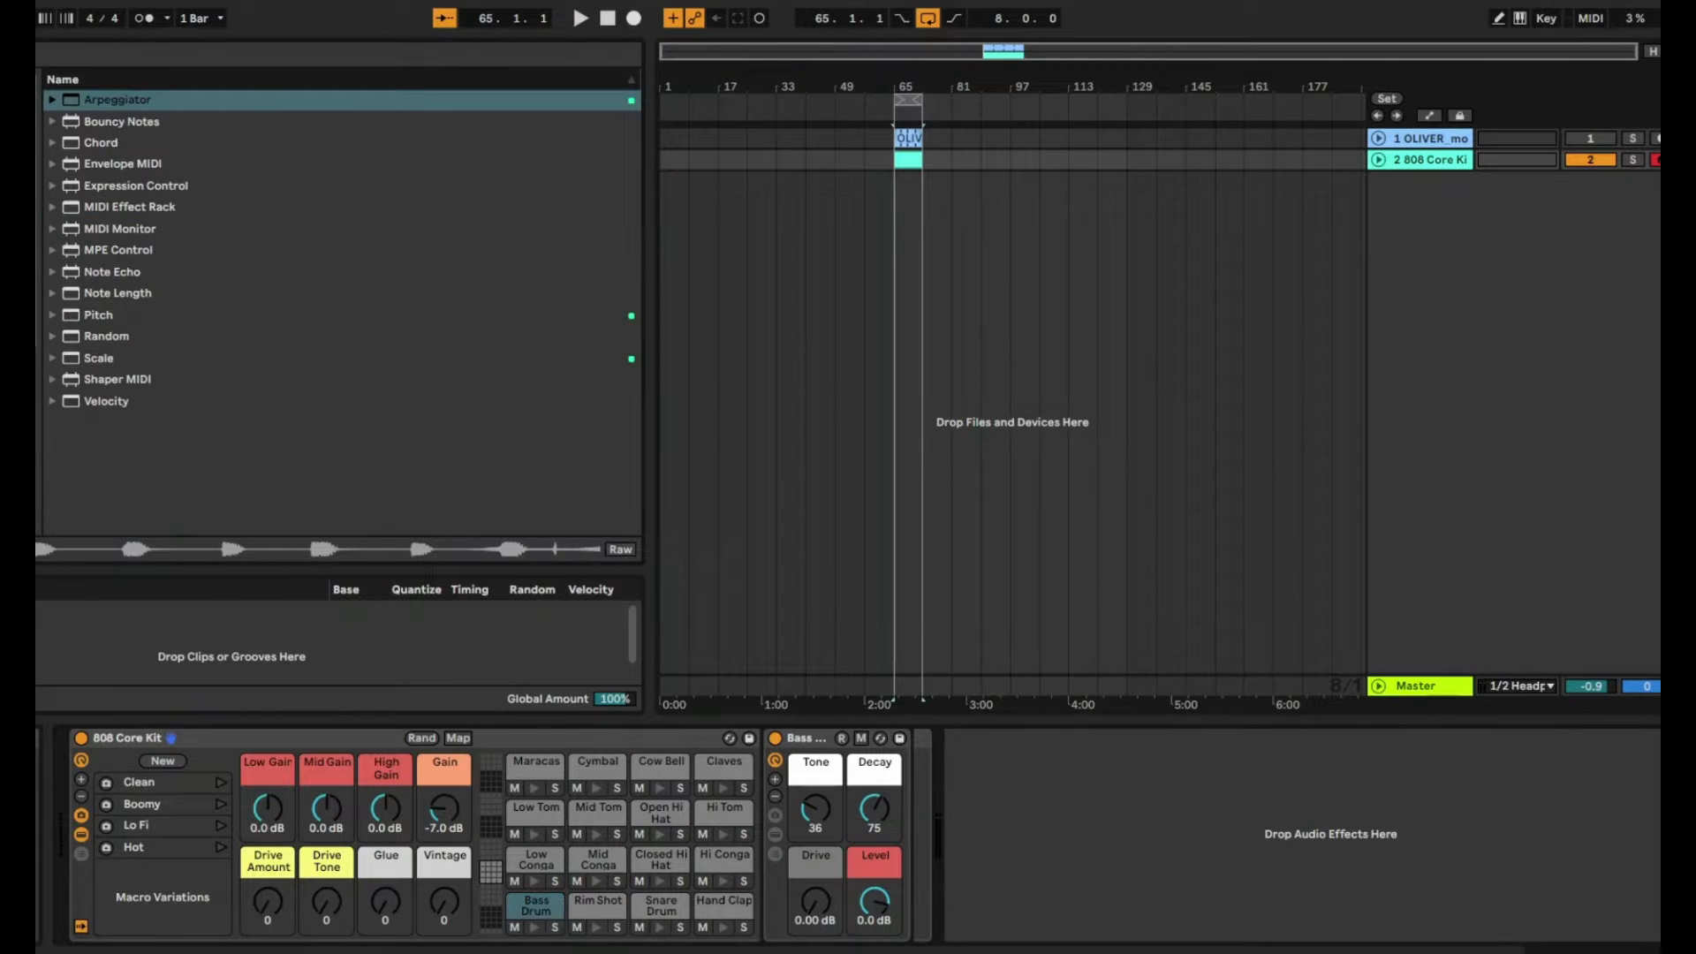
pyautogui.moveTo(88, 99); pyautogui.dragTo(243, 742)
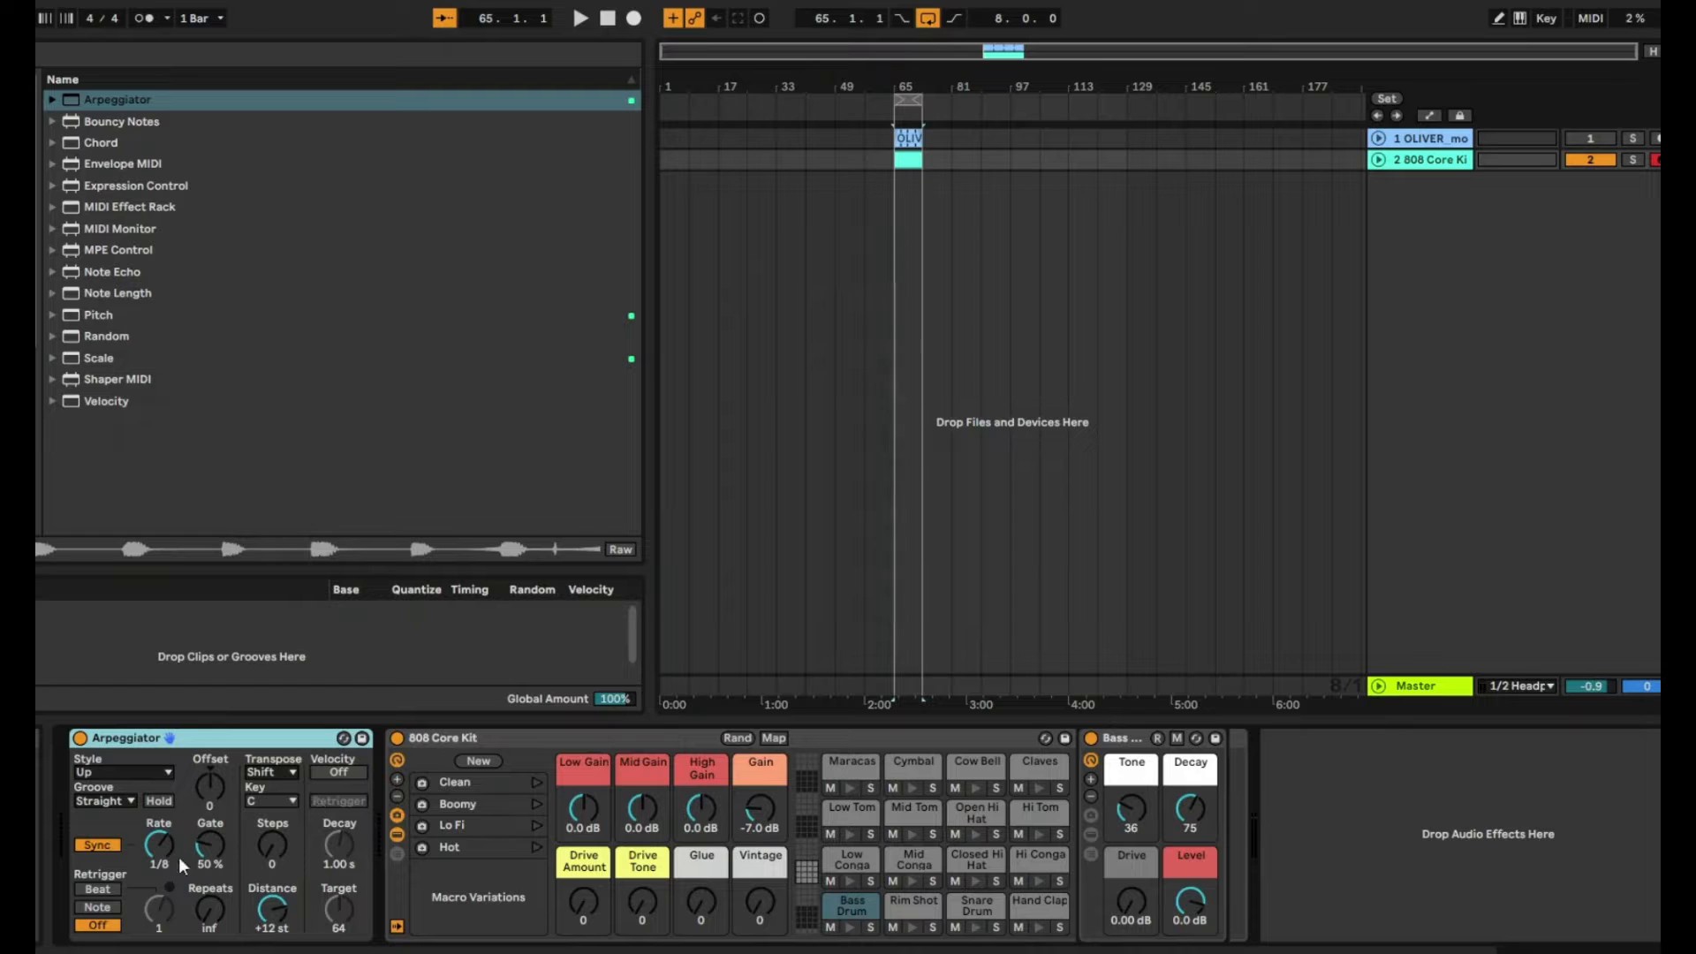
pyautogui.press('space')
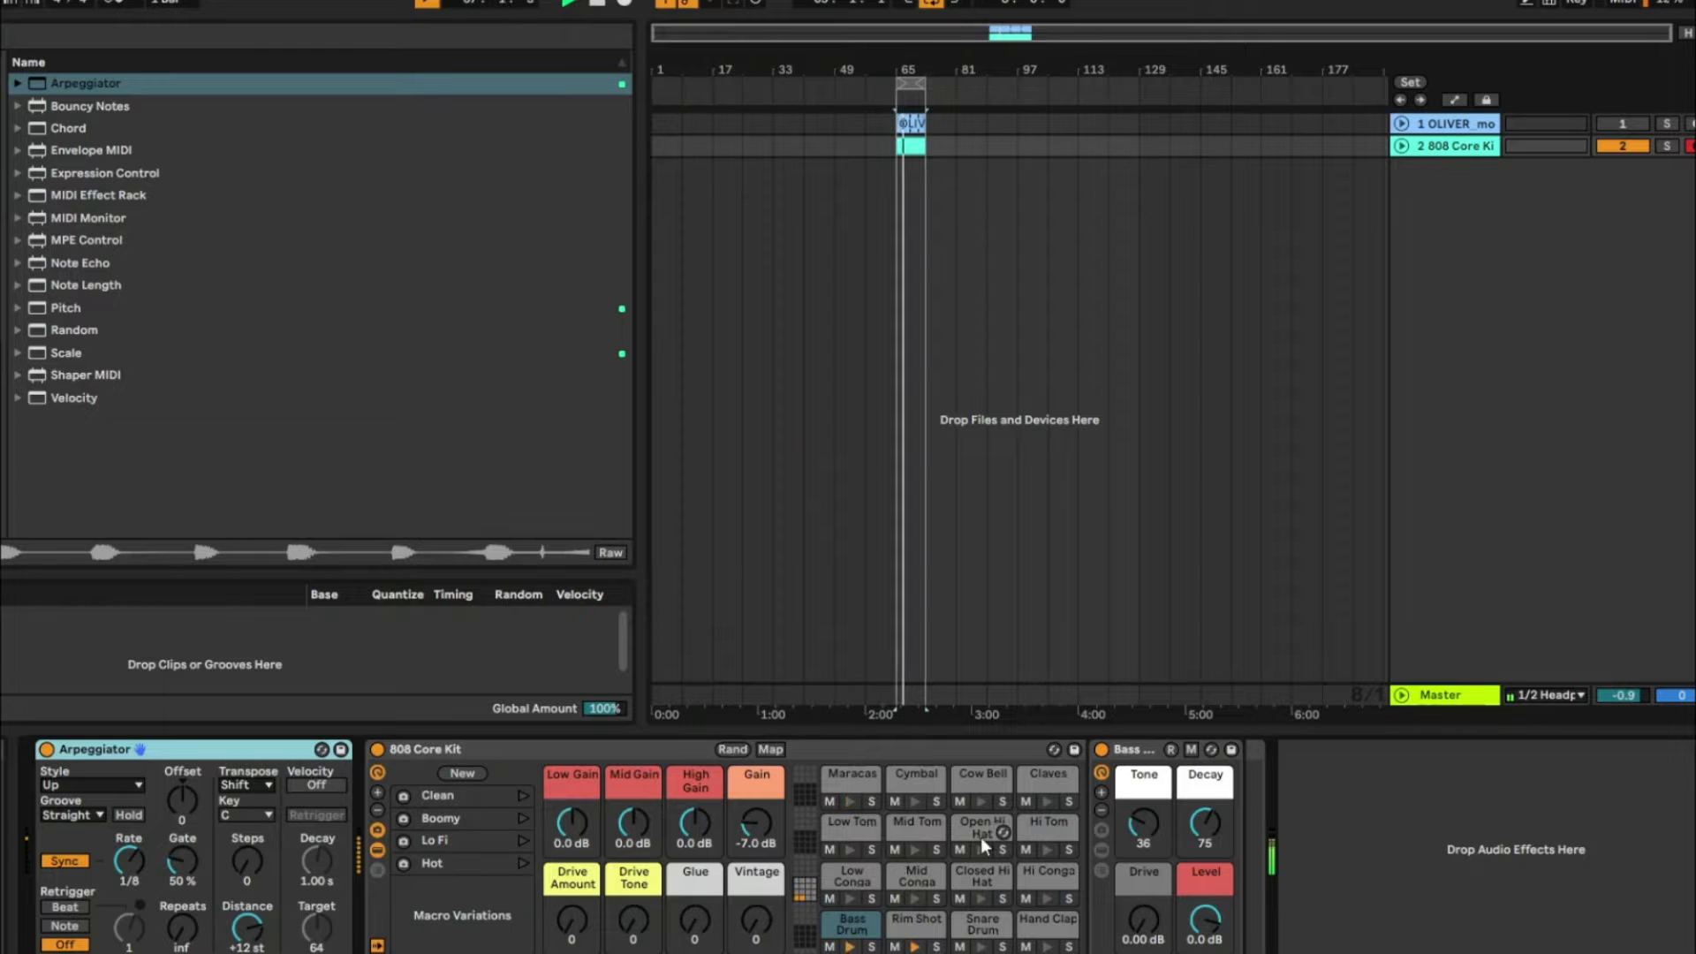
# Step: Set the Arpeggiator's style to Random Other and its rate to 1/8
pyautogui.click(87, 786)
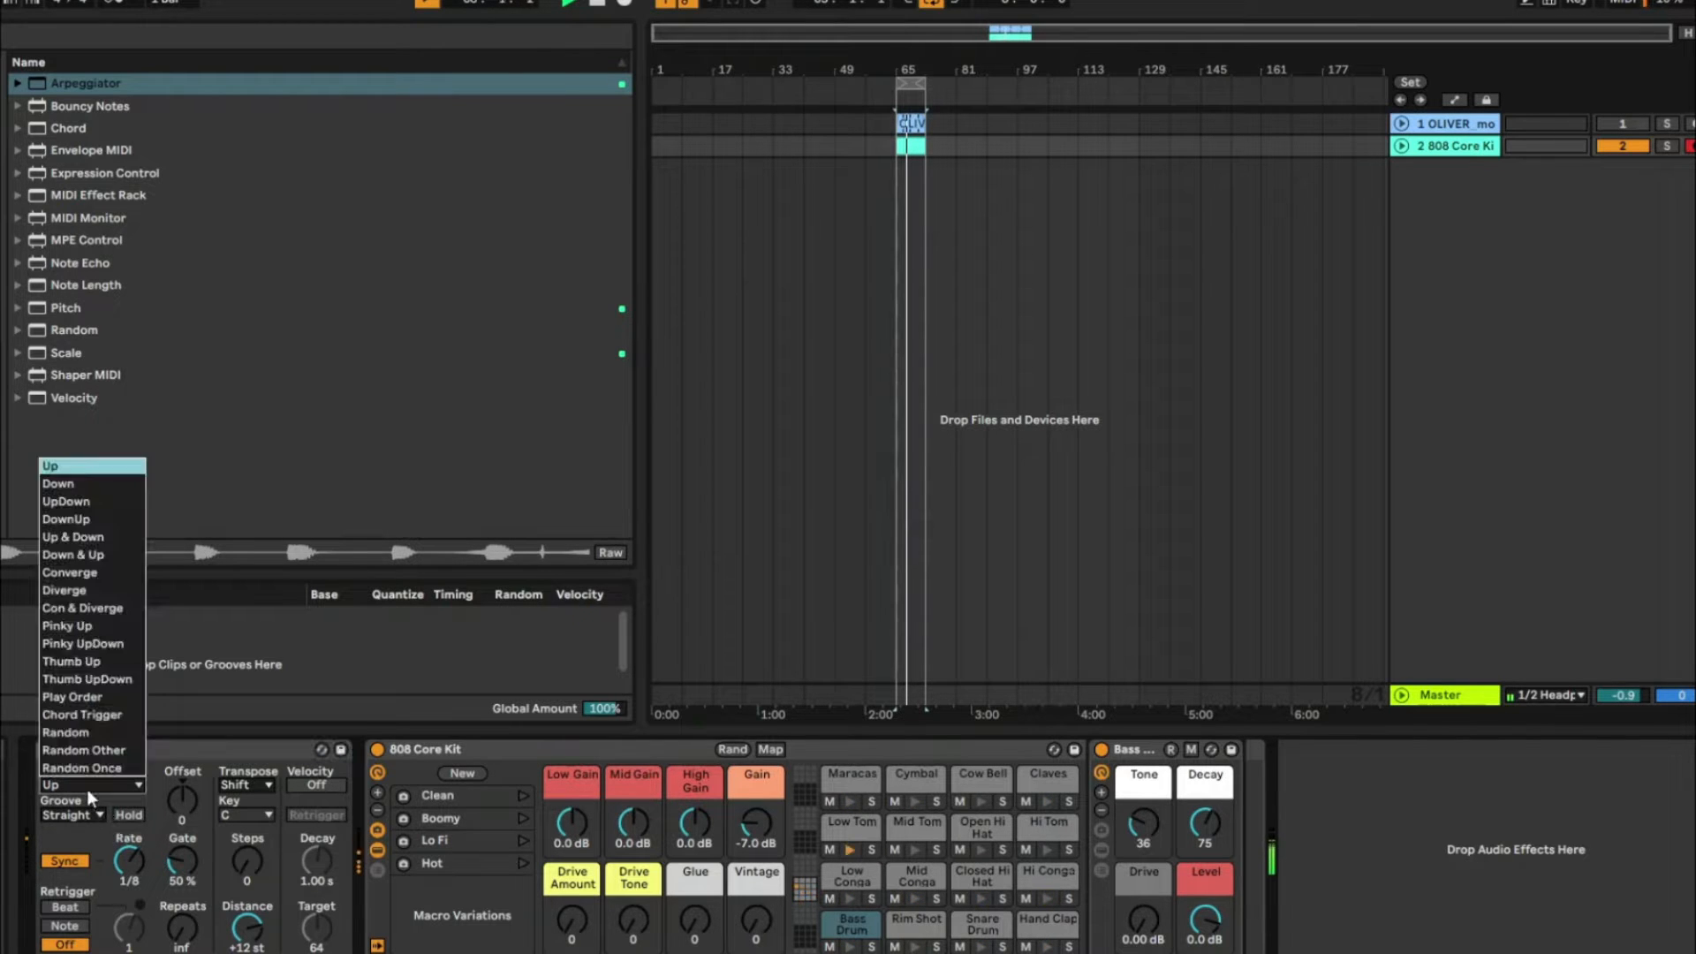
pyautogui.click(128, 750)
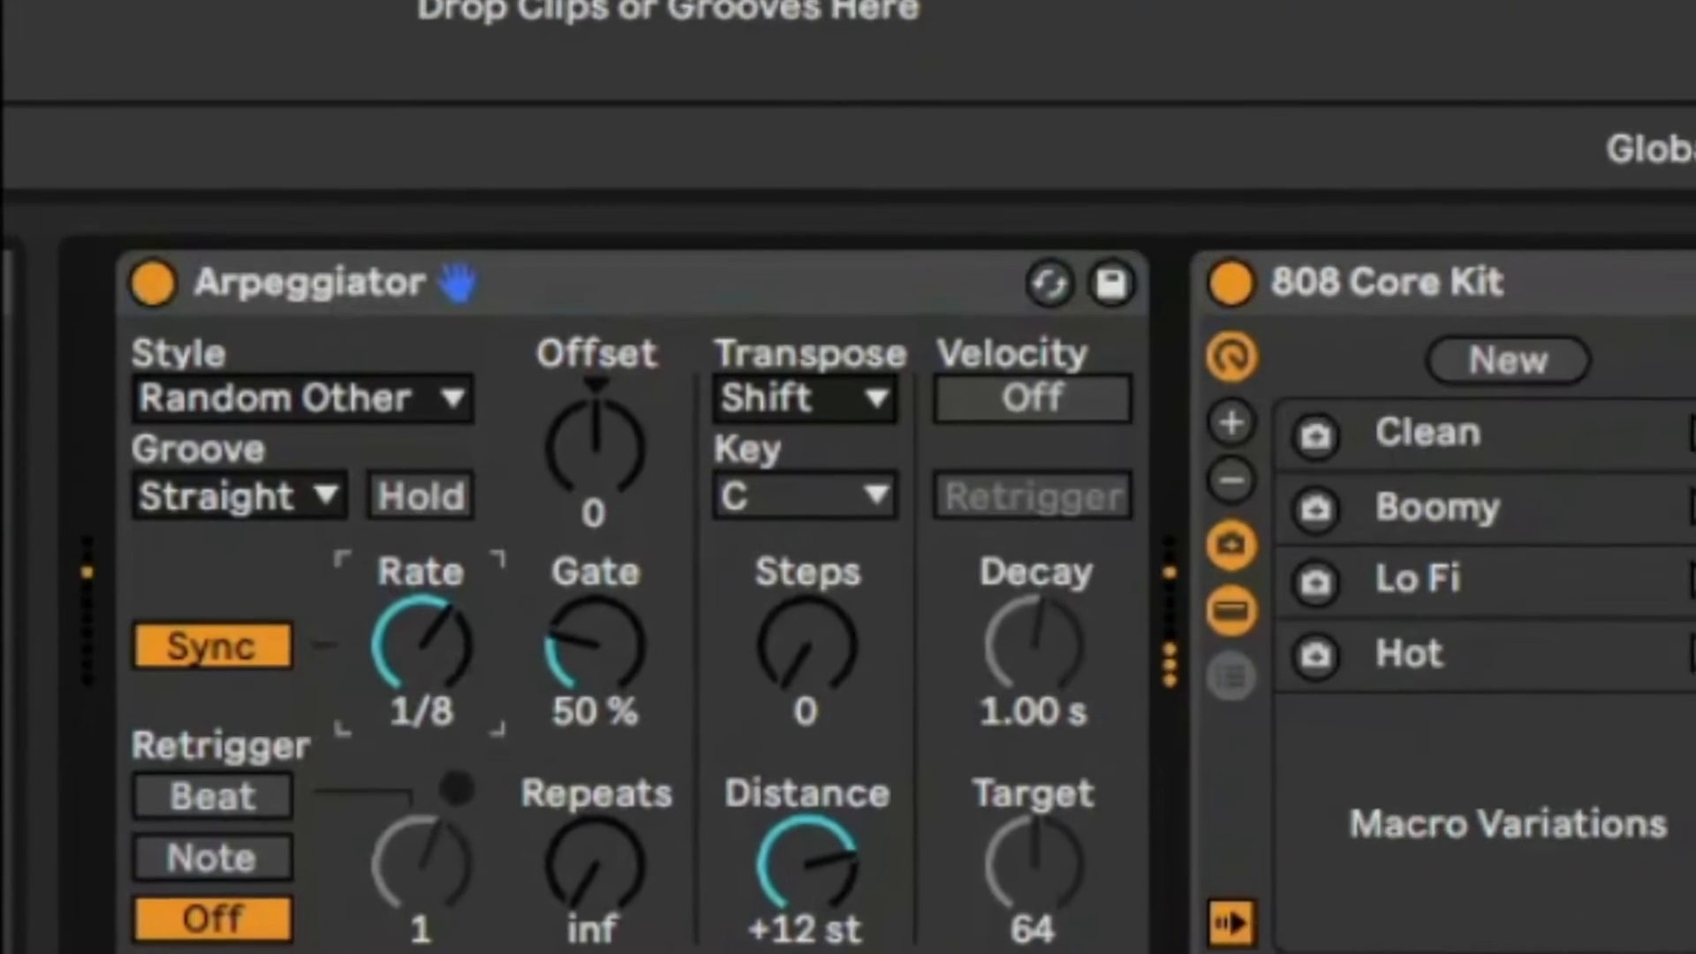
pyautogui.press('Down')
pyautogui.press('Up')
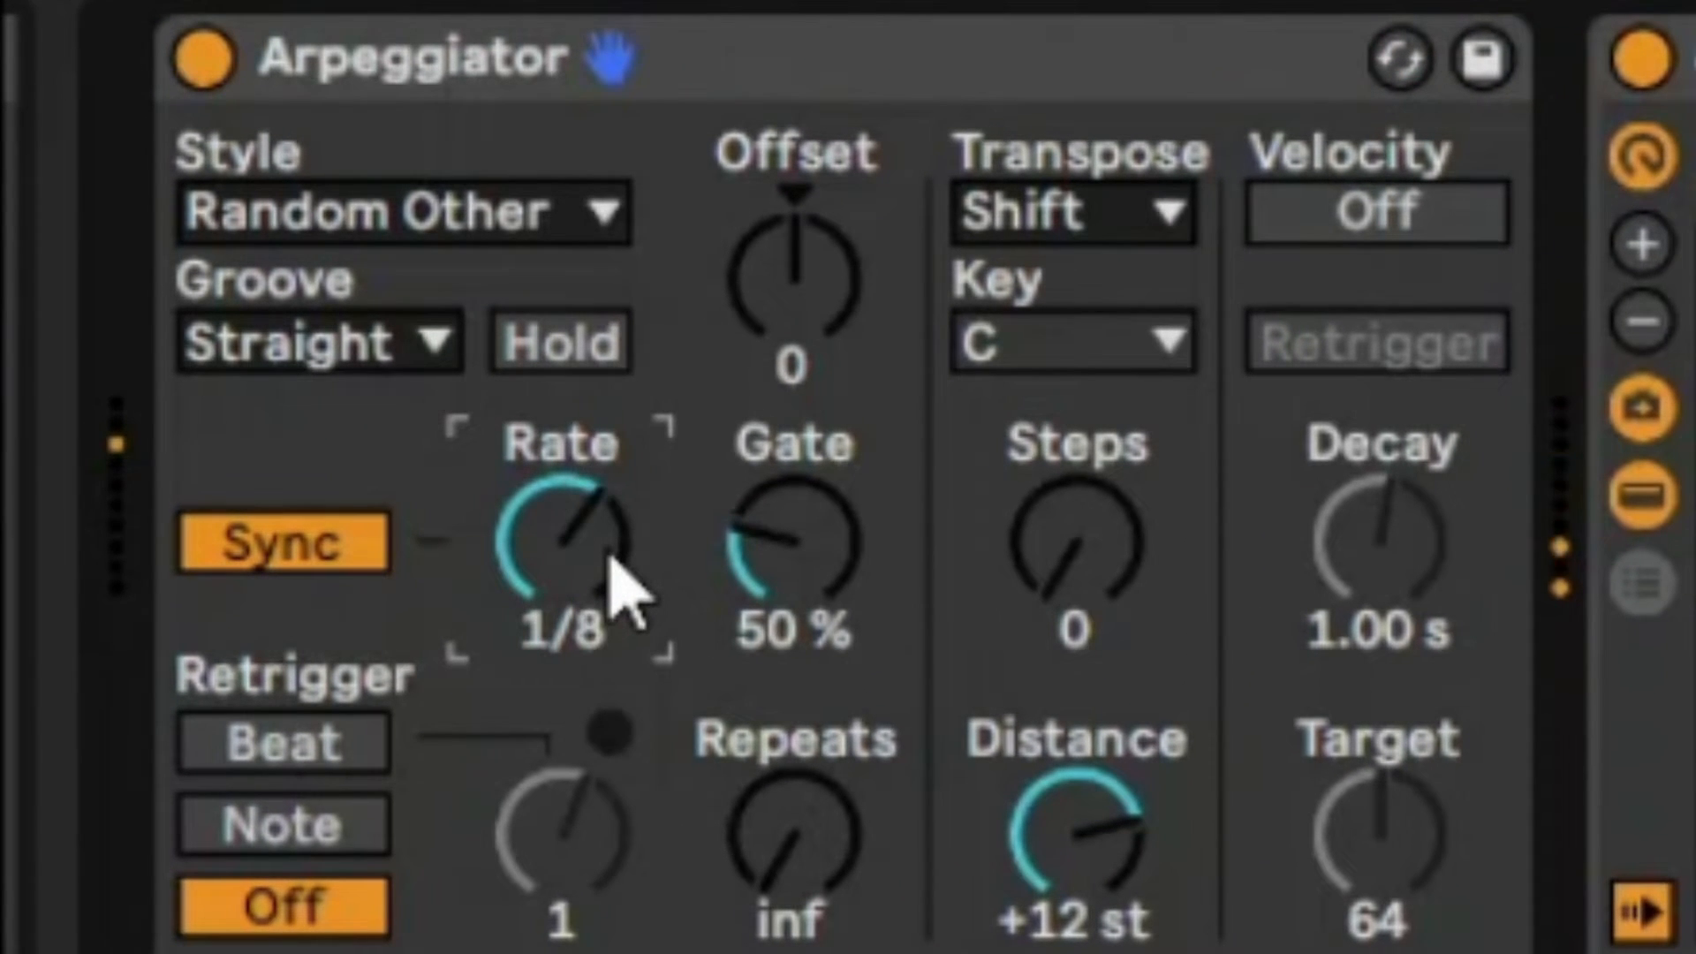
# Step: Set the Arpeggiator's groove to Swing 8 and its gate to 42 %
pyautogui.click(275, 346)
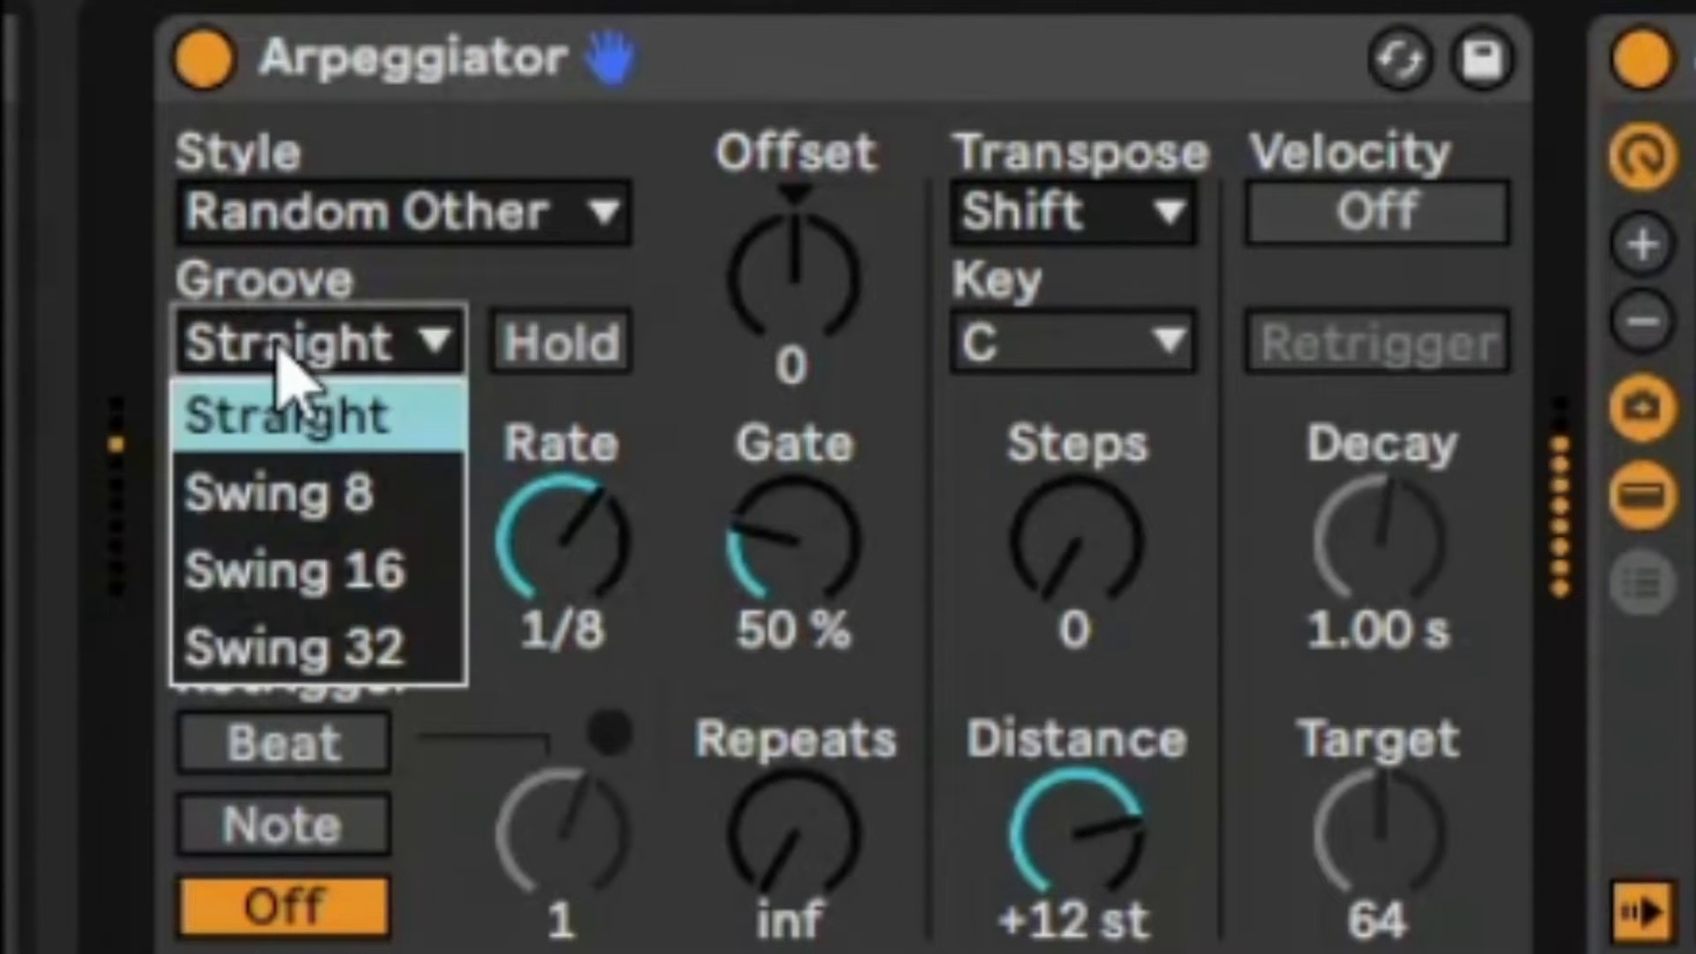
pyautogui.click(311, 517)
pyautogui.click(583, 549)
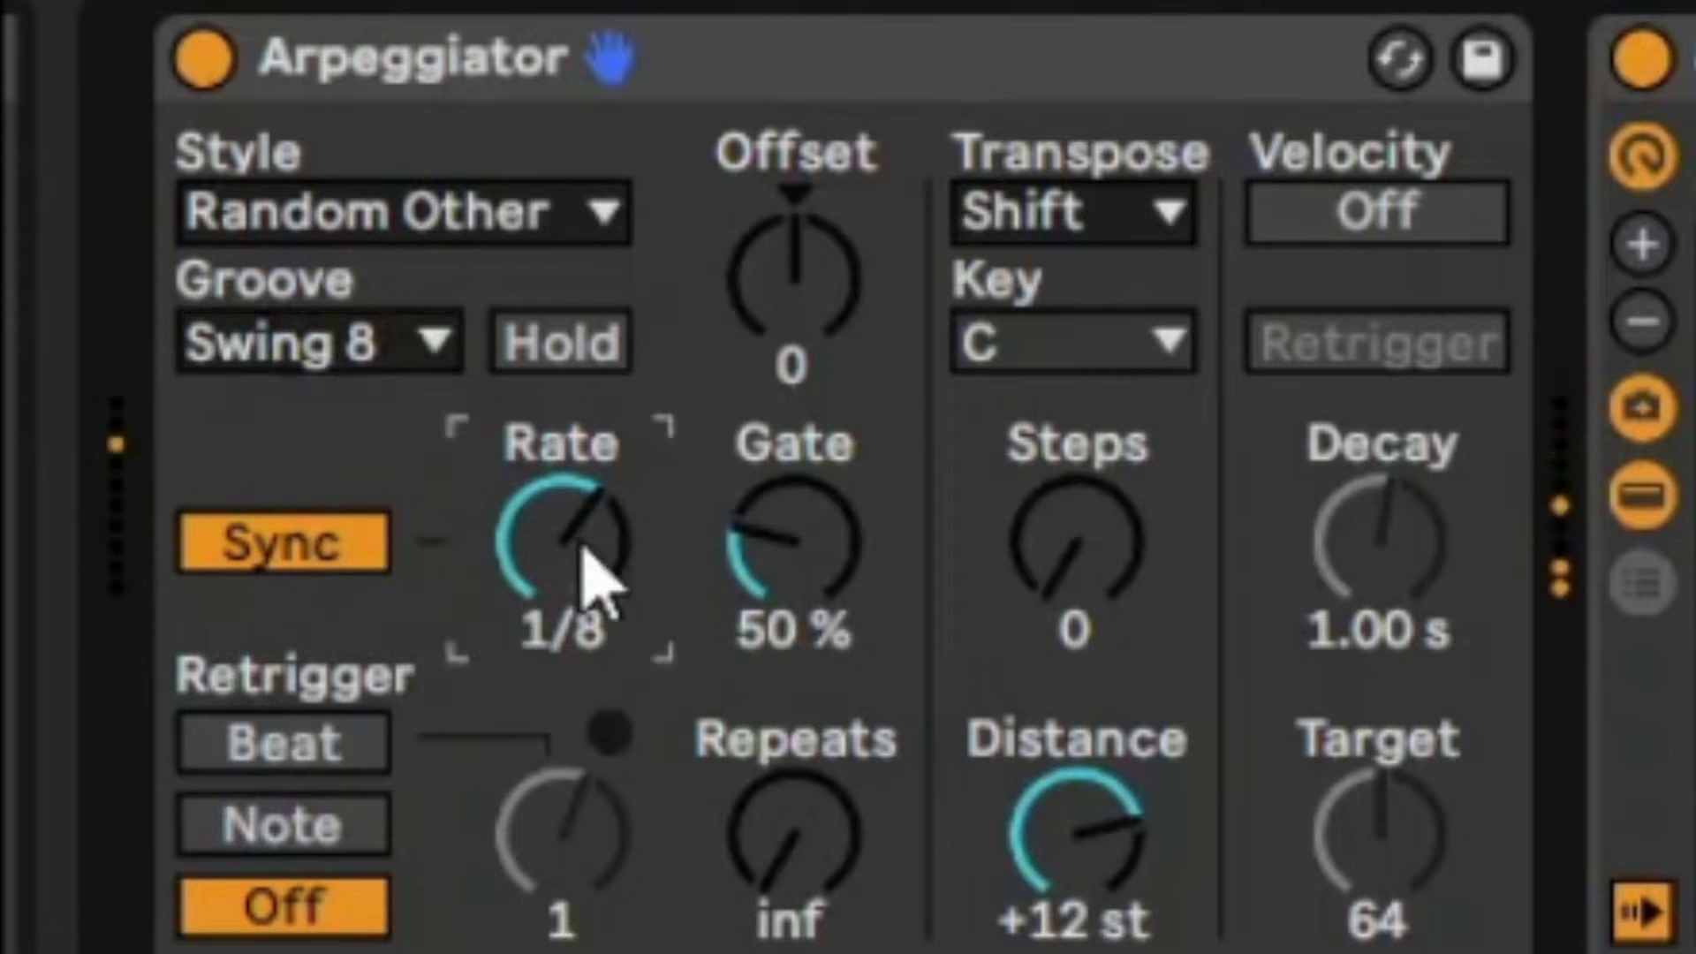
pyautogui.click(371, 353)
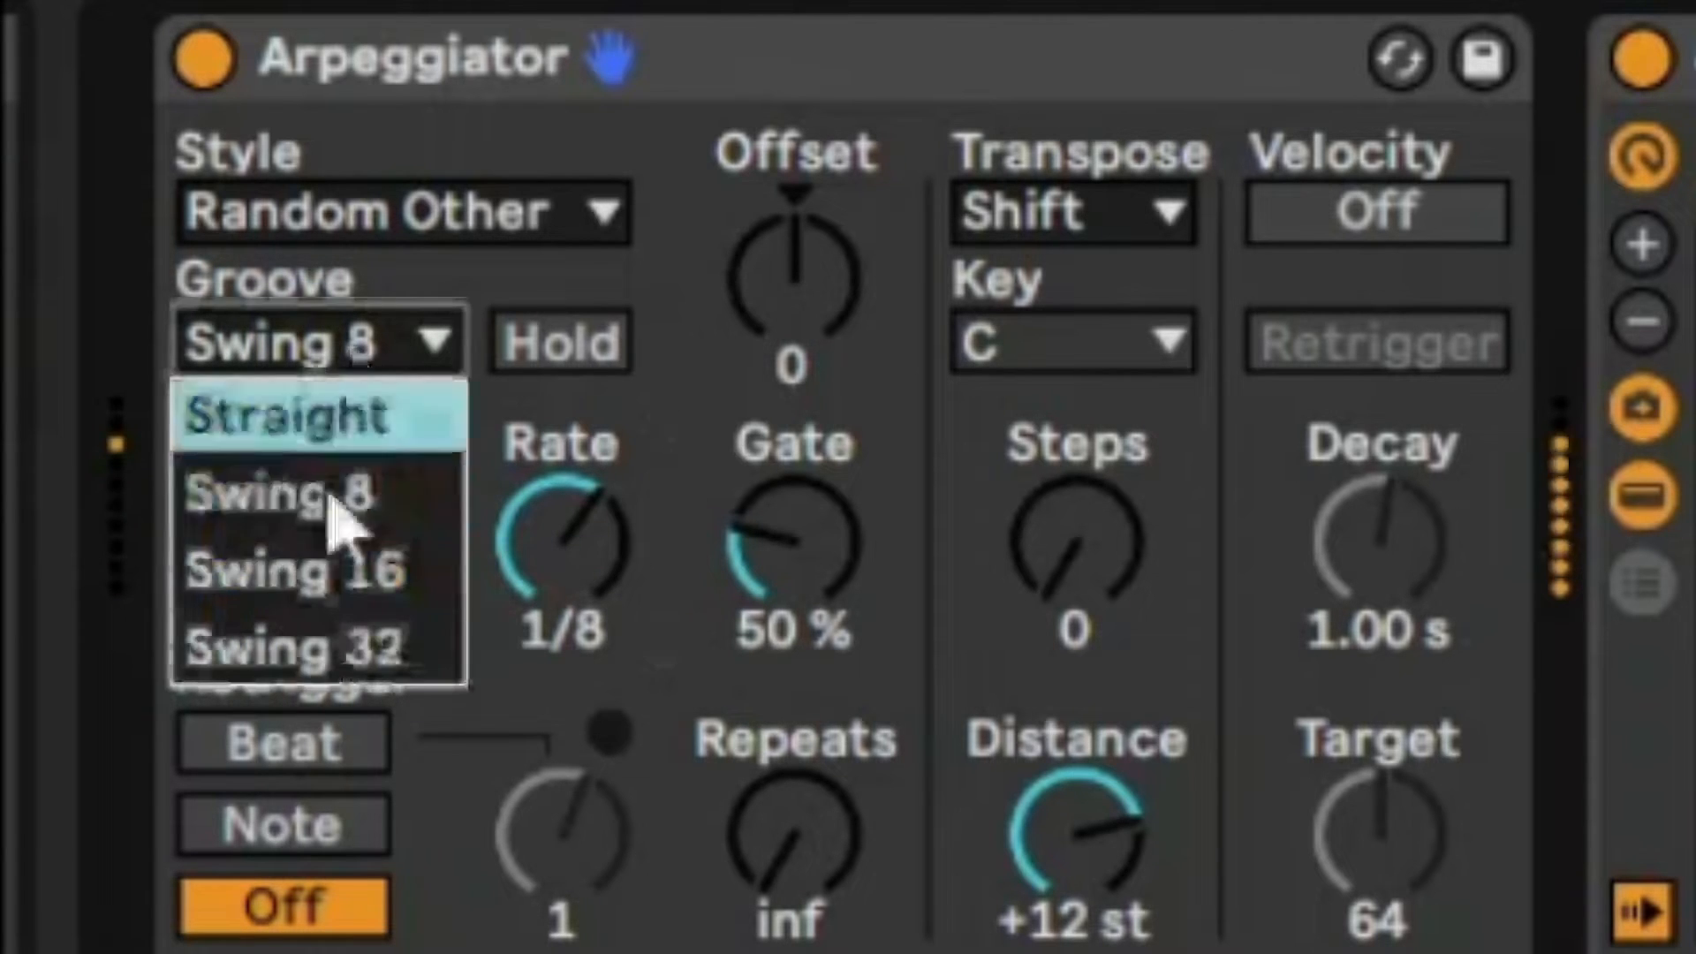
pyautogui.click(587, 539)
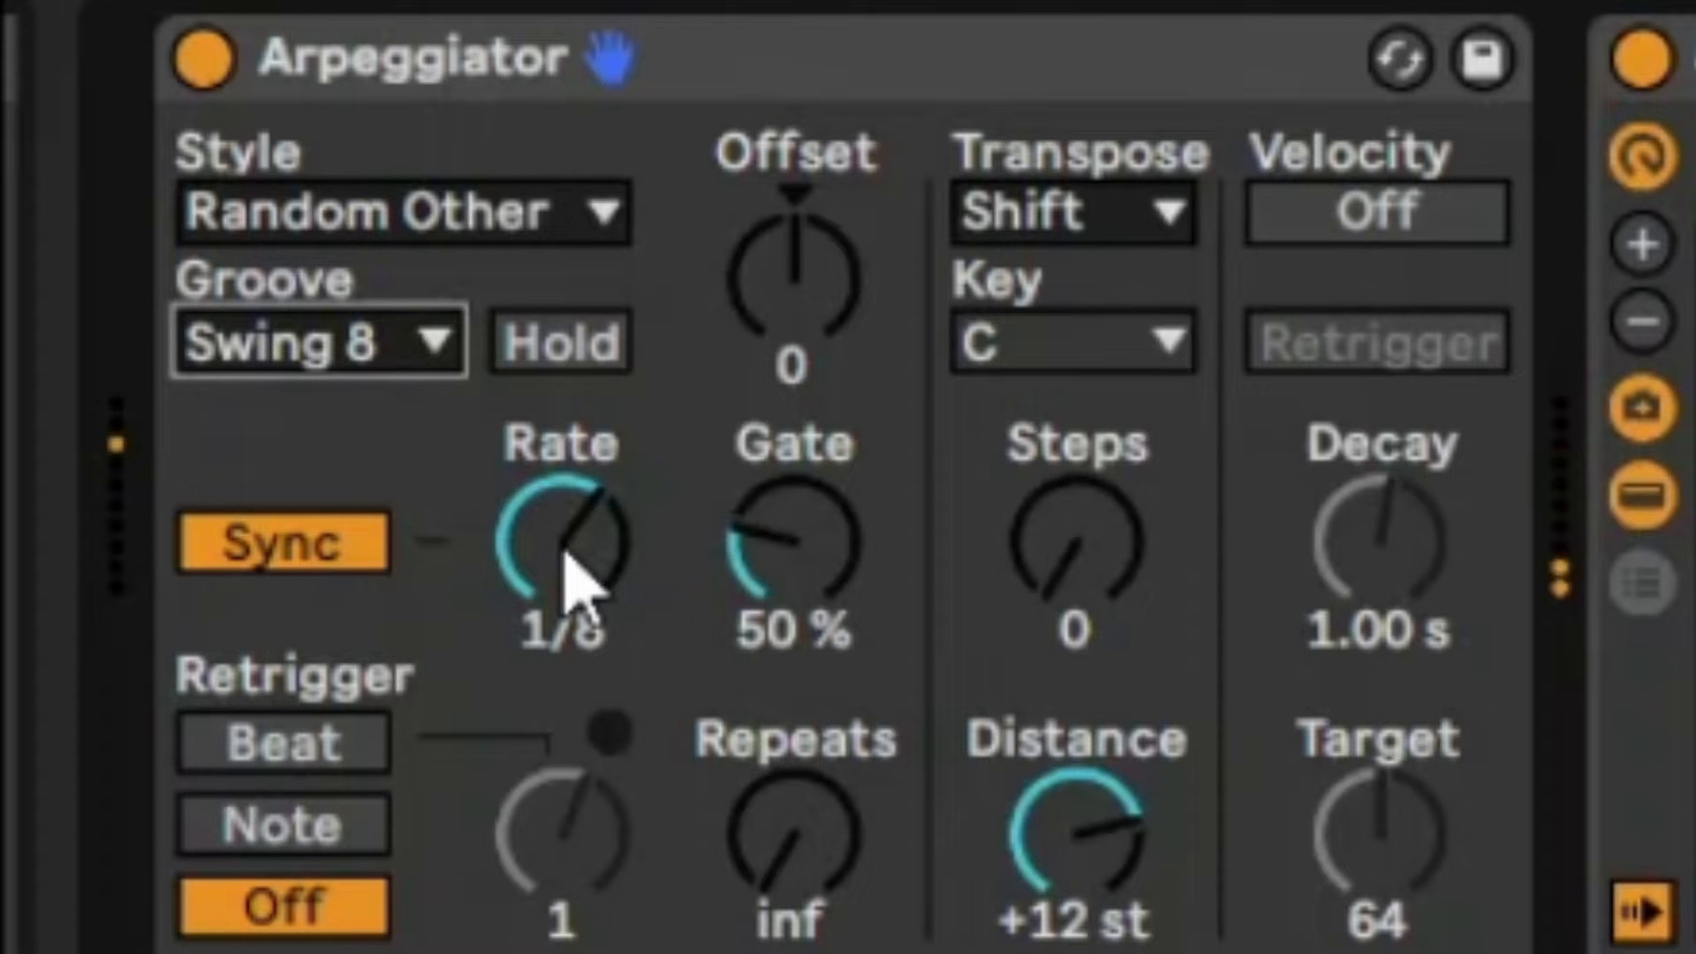
pyautogui.click(787, 586)
pyautogui.moveTo(787, 586)
pyautogui.mouseDown()
pyautogui.moveTo(787, 630)
pyautogui.moveTo(787, 614)
pyautogui.mouseUp()
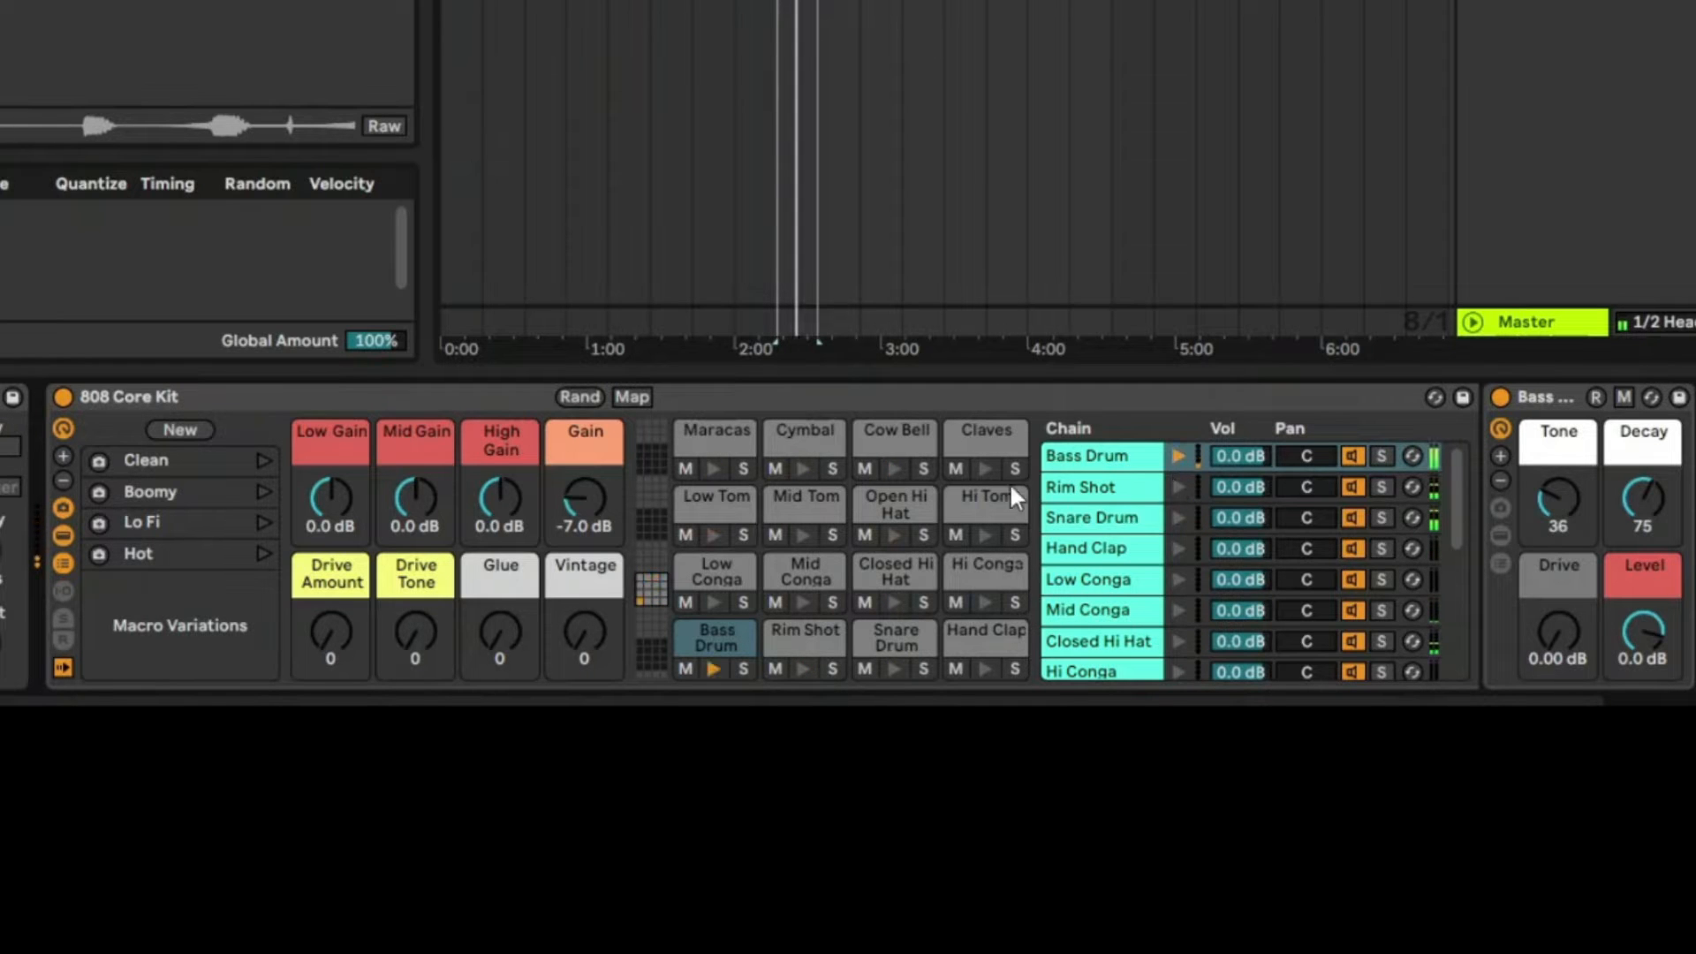
# Step: Show the 808 Core Kit's chain input/output settings and assign all of its chains to choke group 1
pyautogui.click(69, 592)
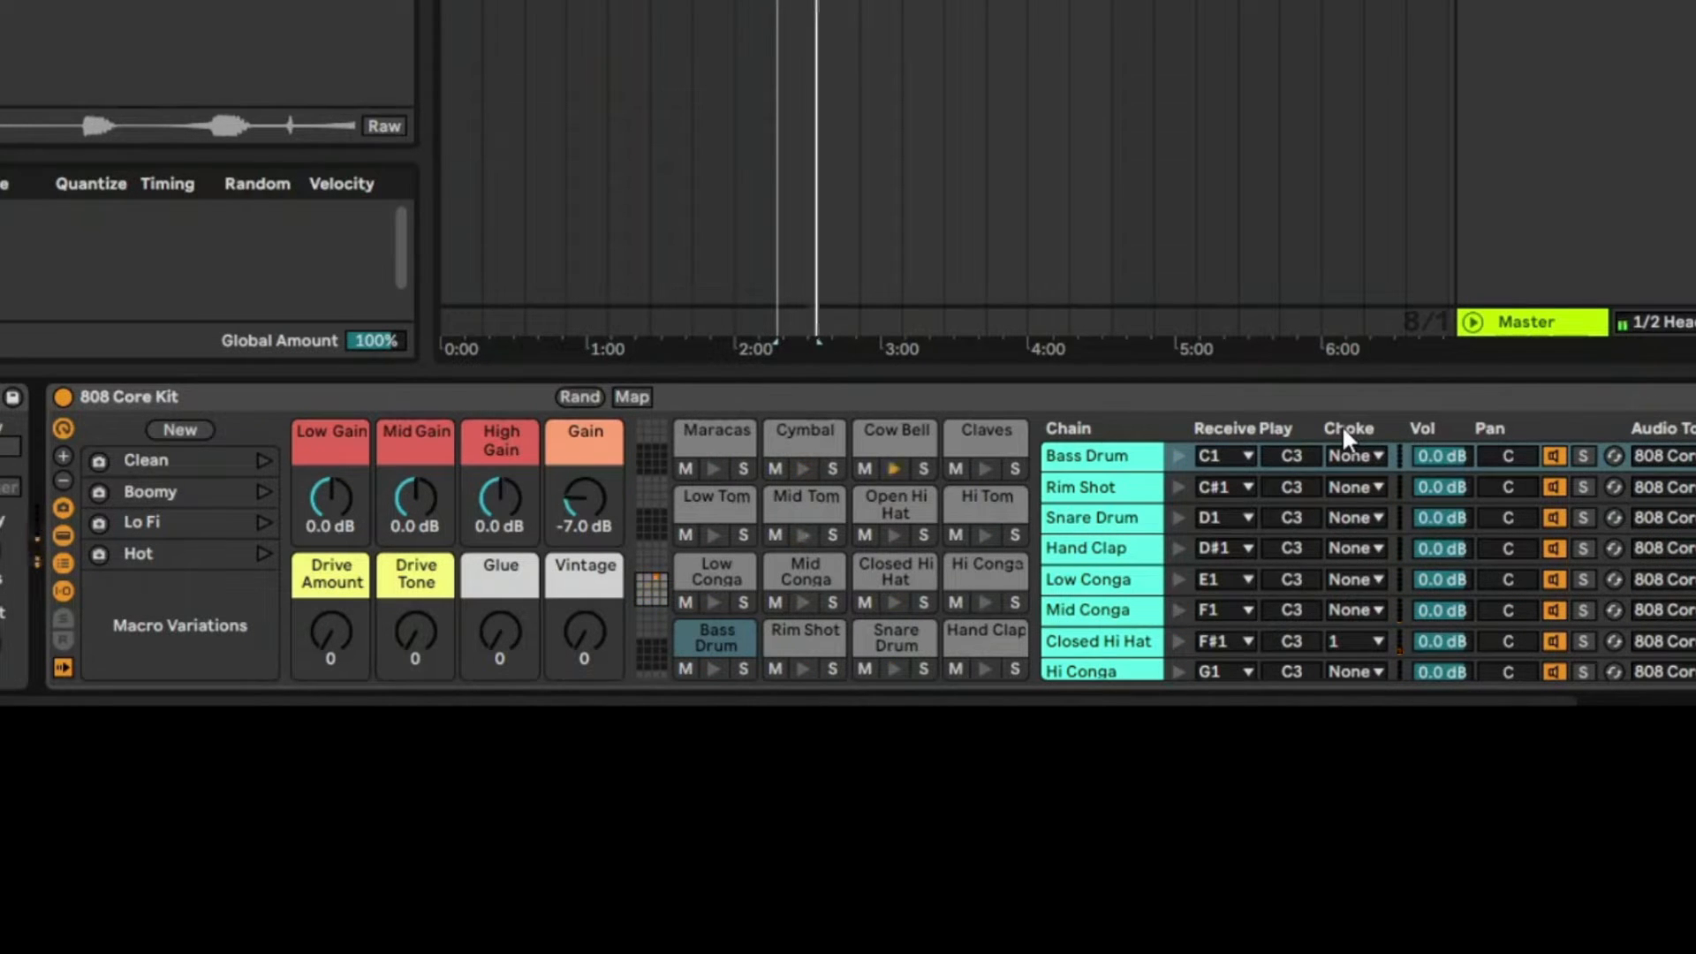
pyautogui.click(1099, 523)
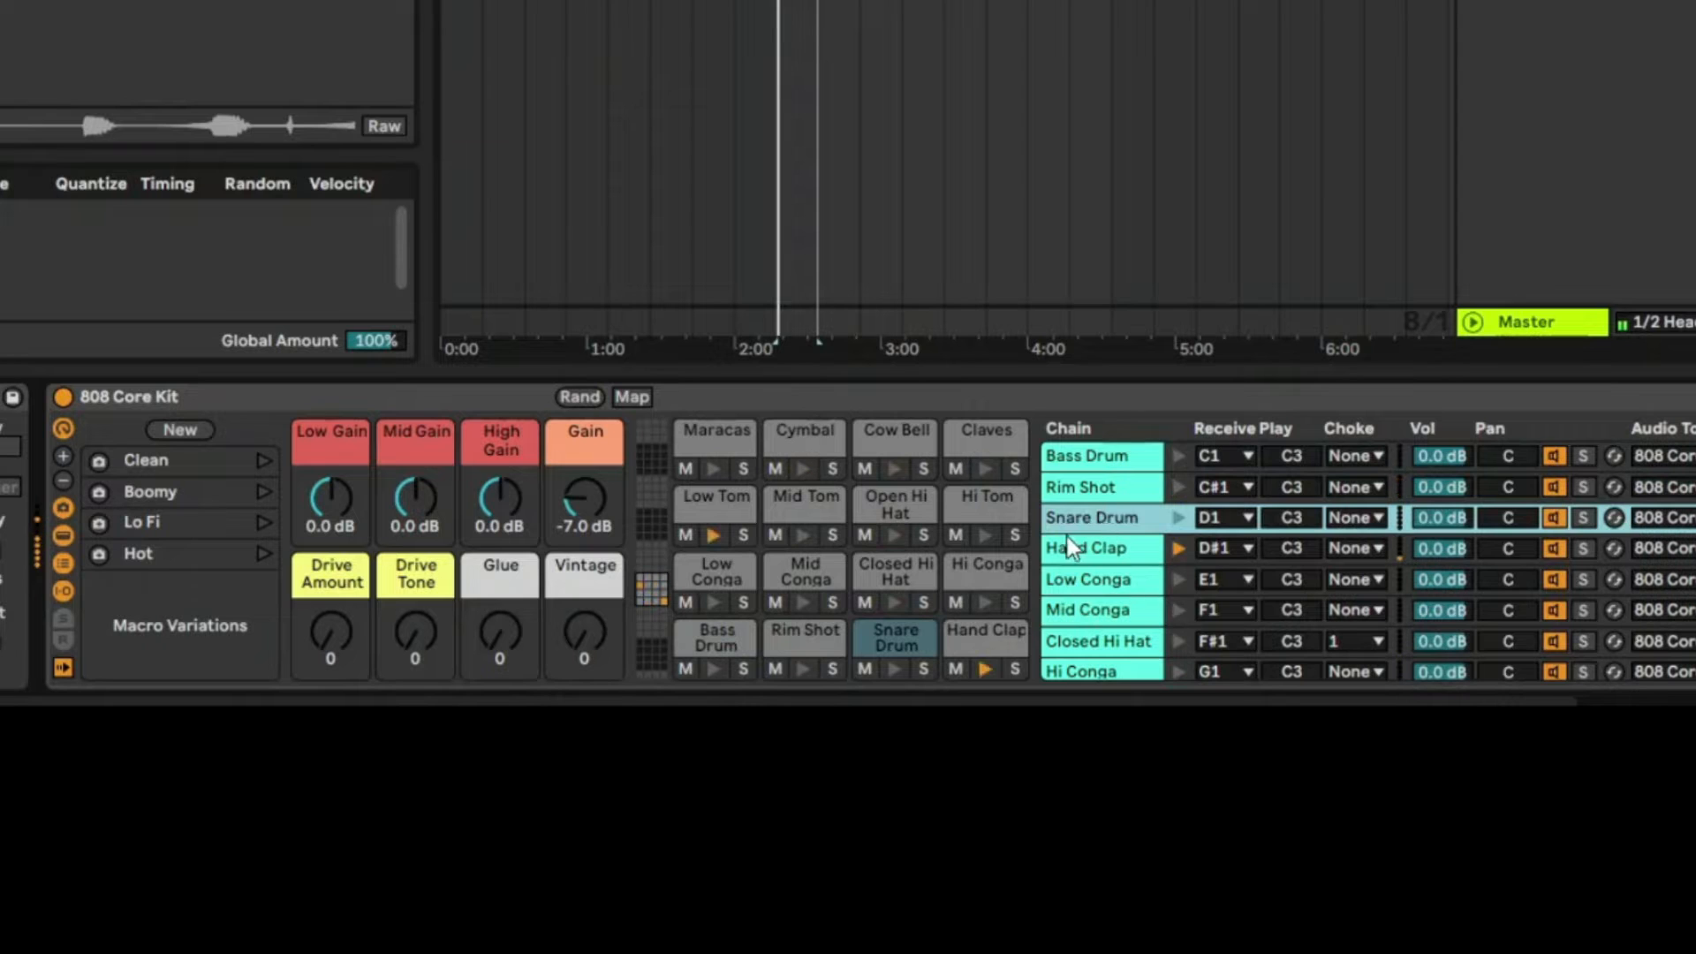
pyautogui.hotkey('ctrl', 'a')
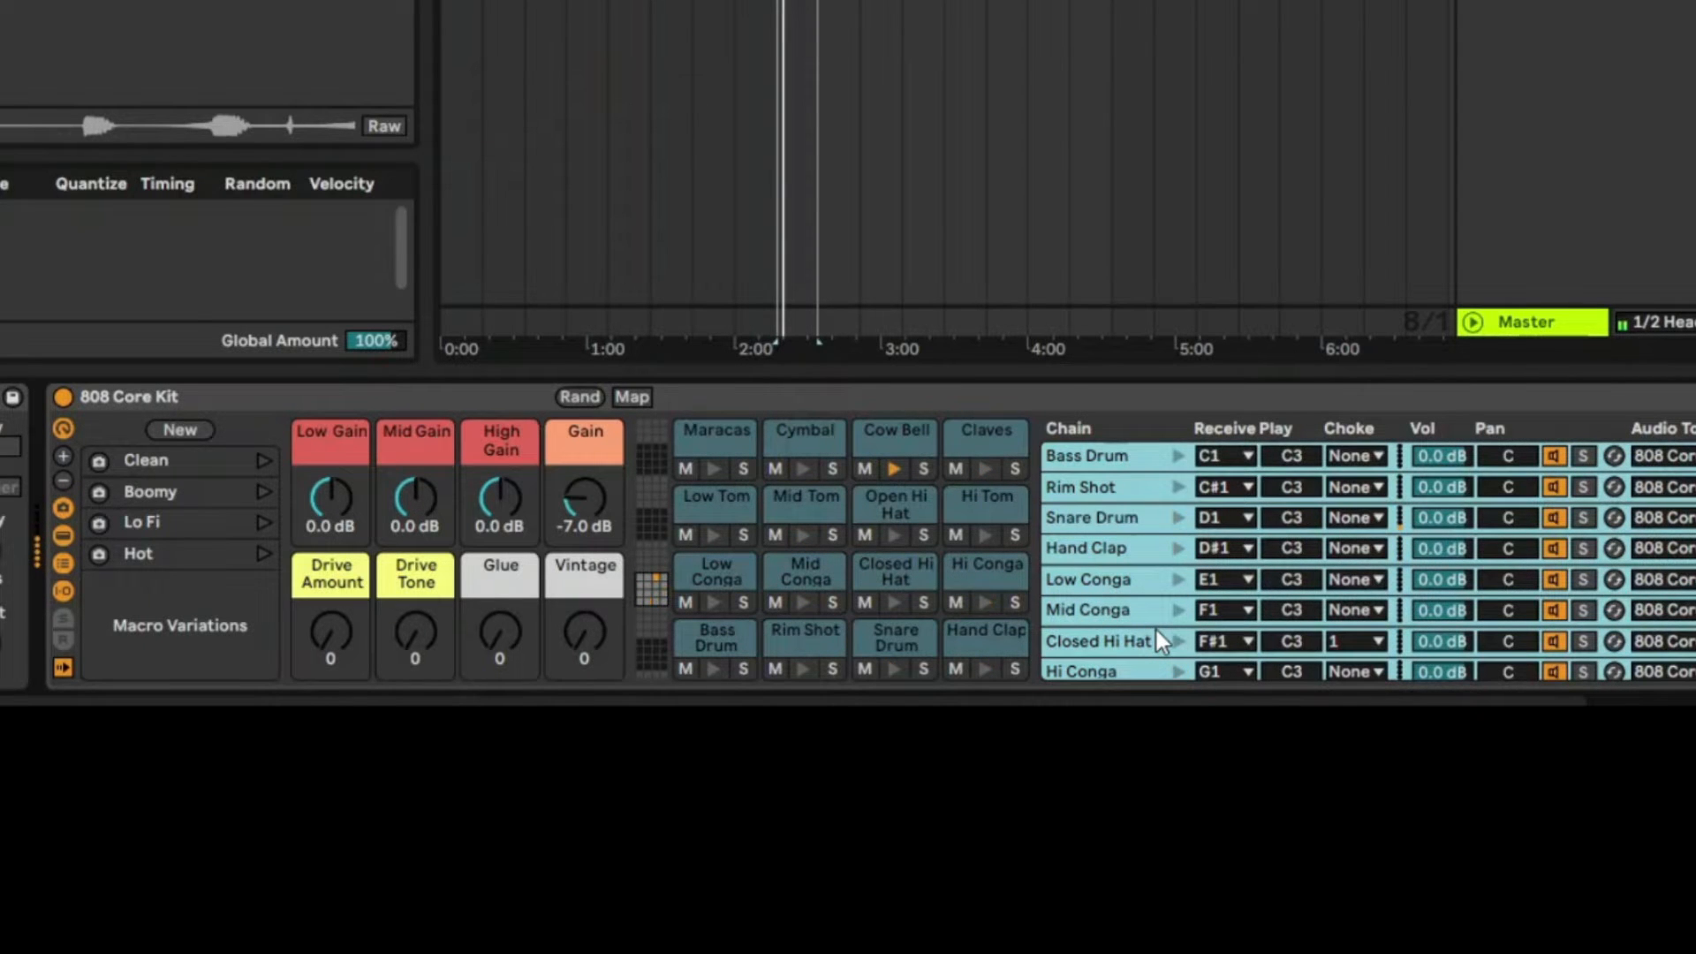
pyautogui.click(1364, 456)
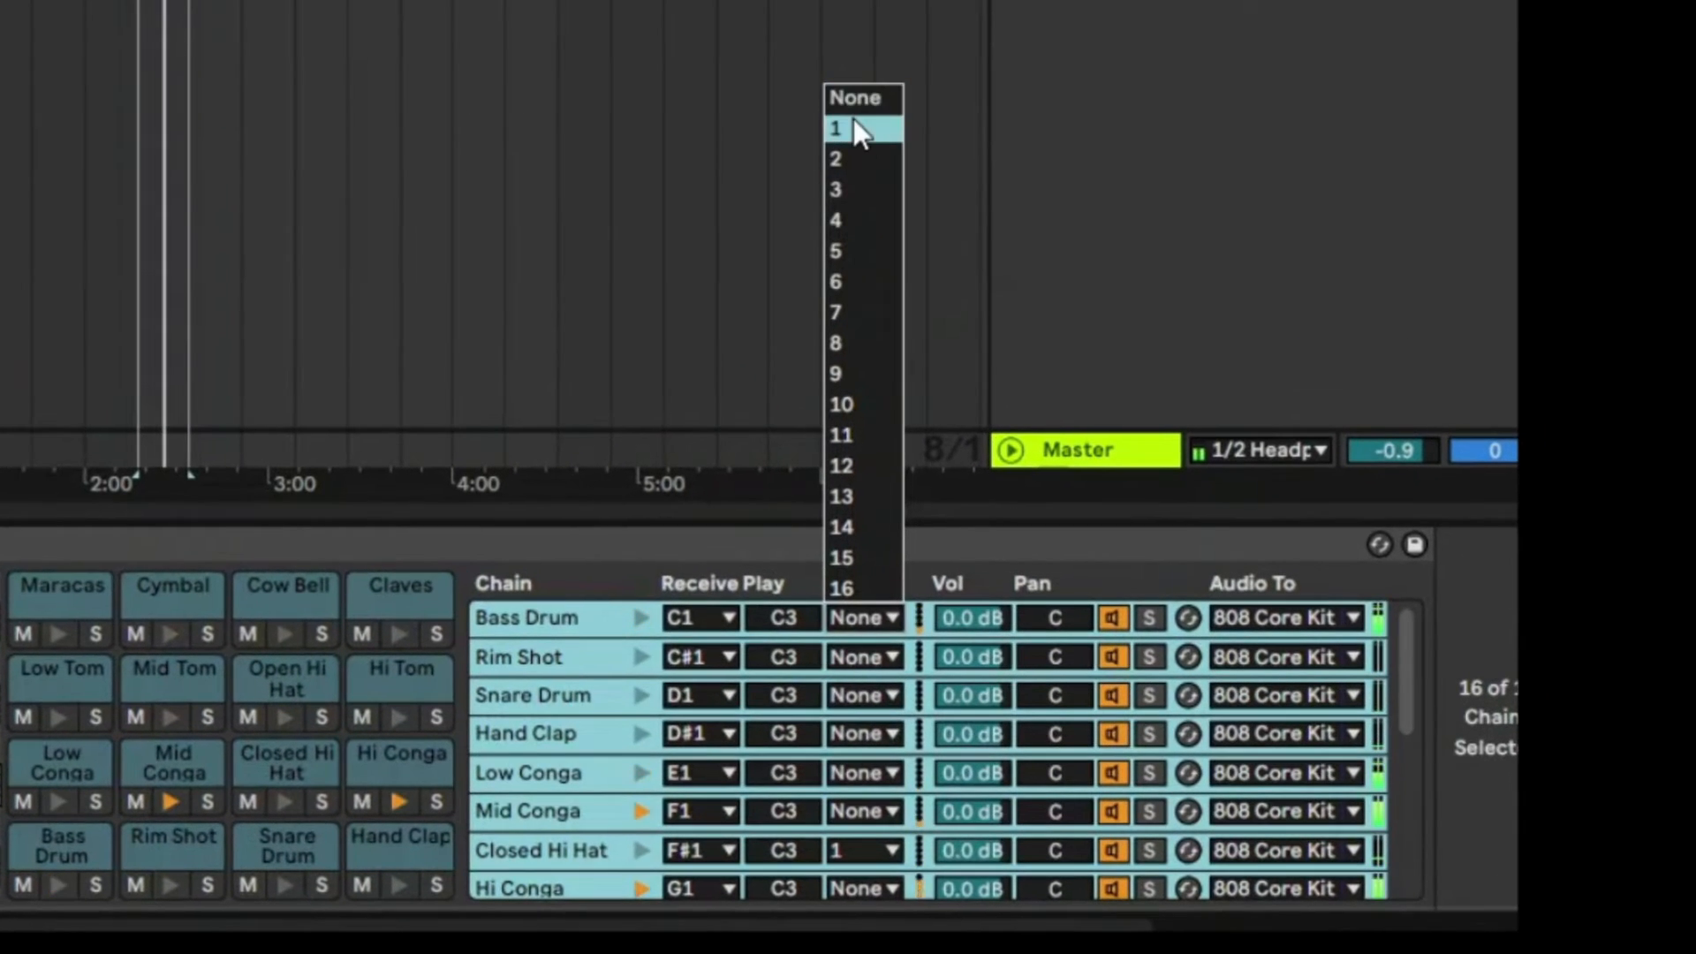
pyautogui.click(854, 124)
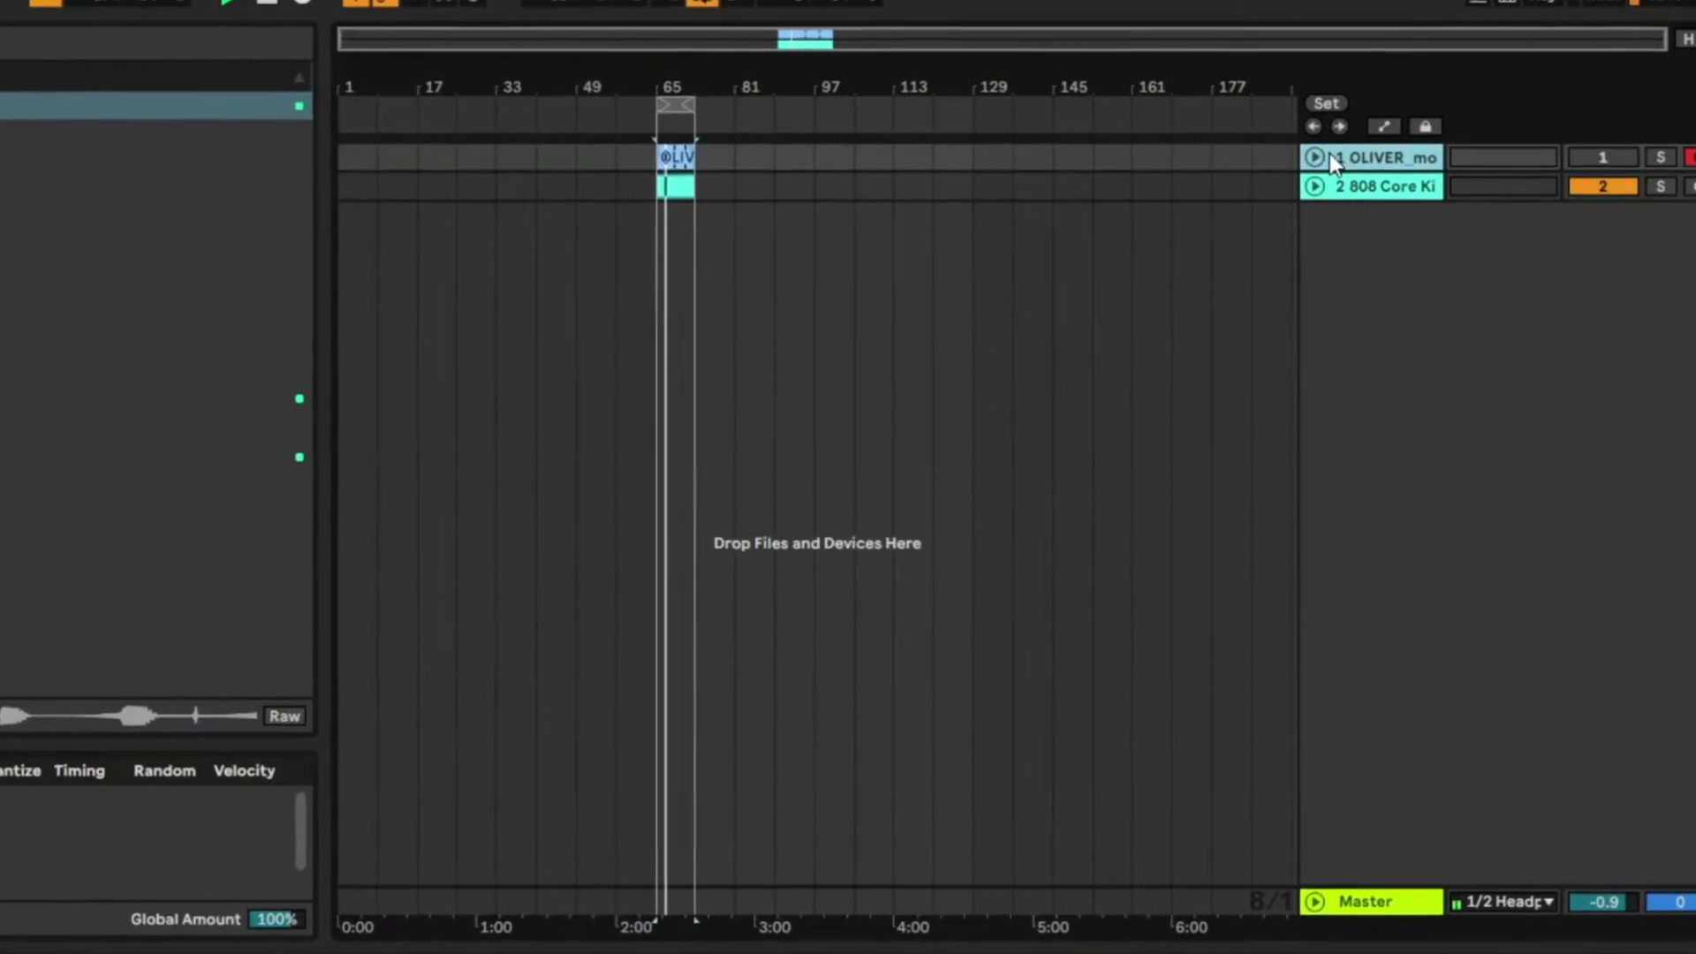
# Step: Unfold the OLIVER drum loop track and activate it temporarily to hear the loop together with the 808 pattern
pyautogui.click(1348, 144)
pyautogui.click(1602, 159)
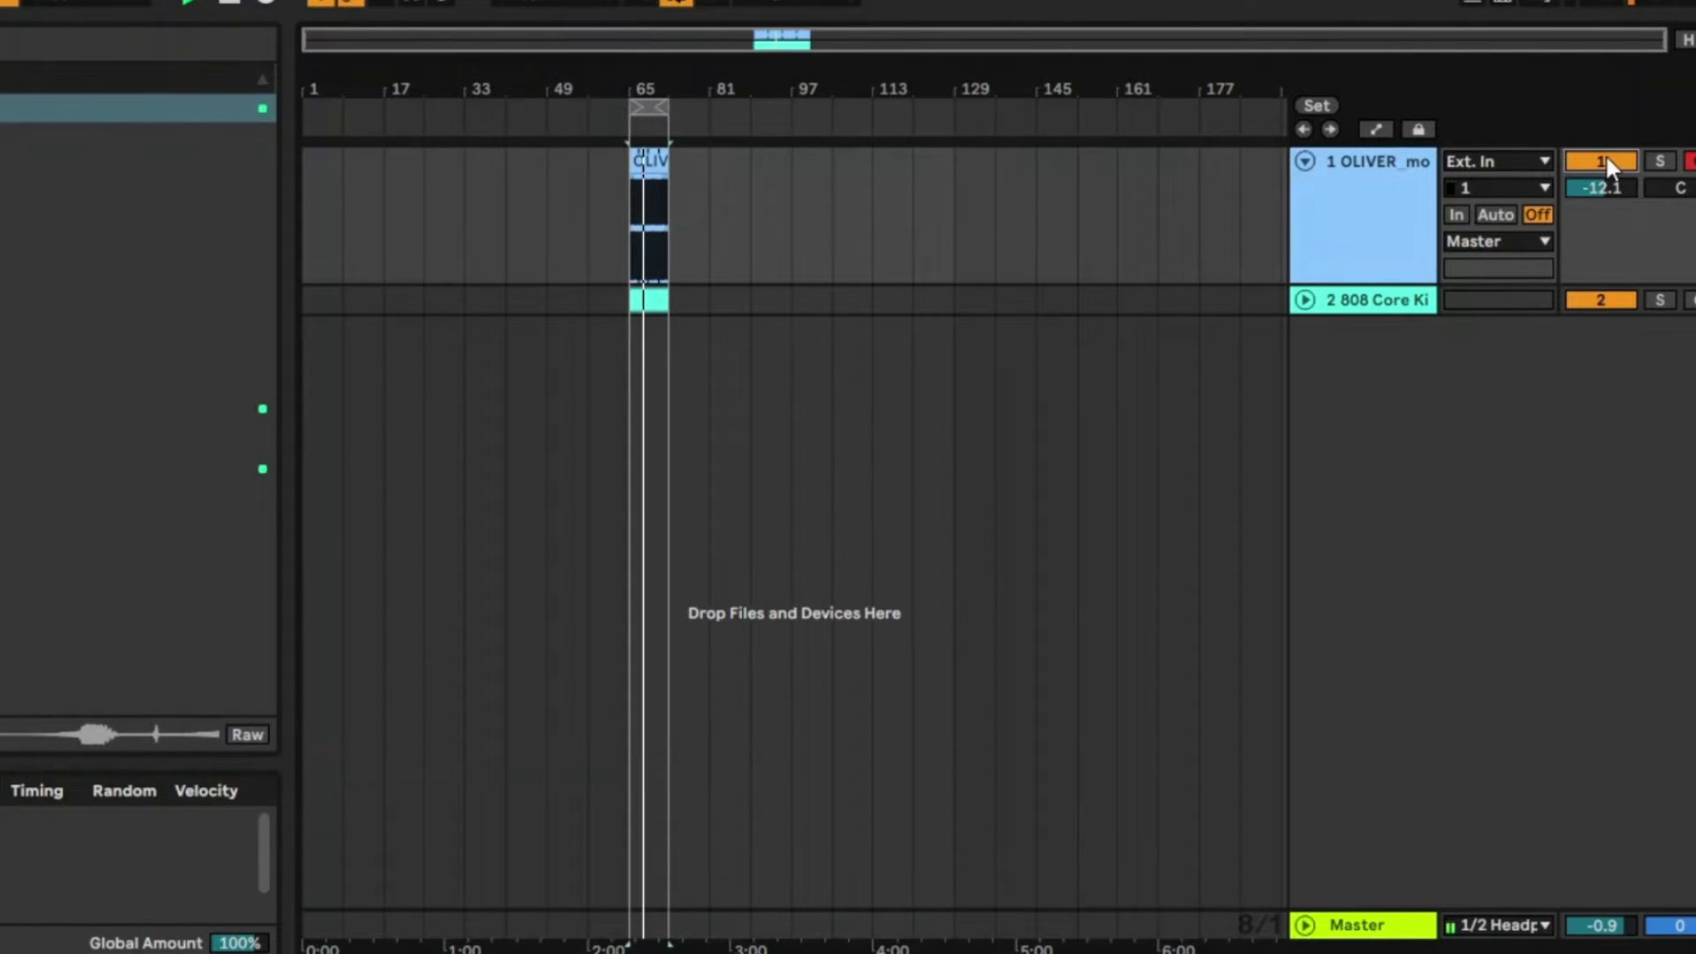
pyautogui.moveTo(685, 83); pyautogui.dragTo(798, 217)
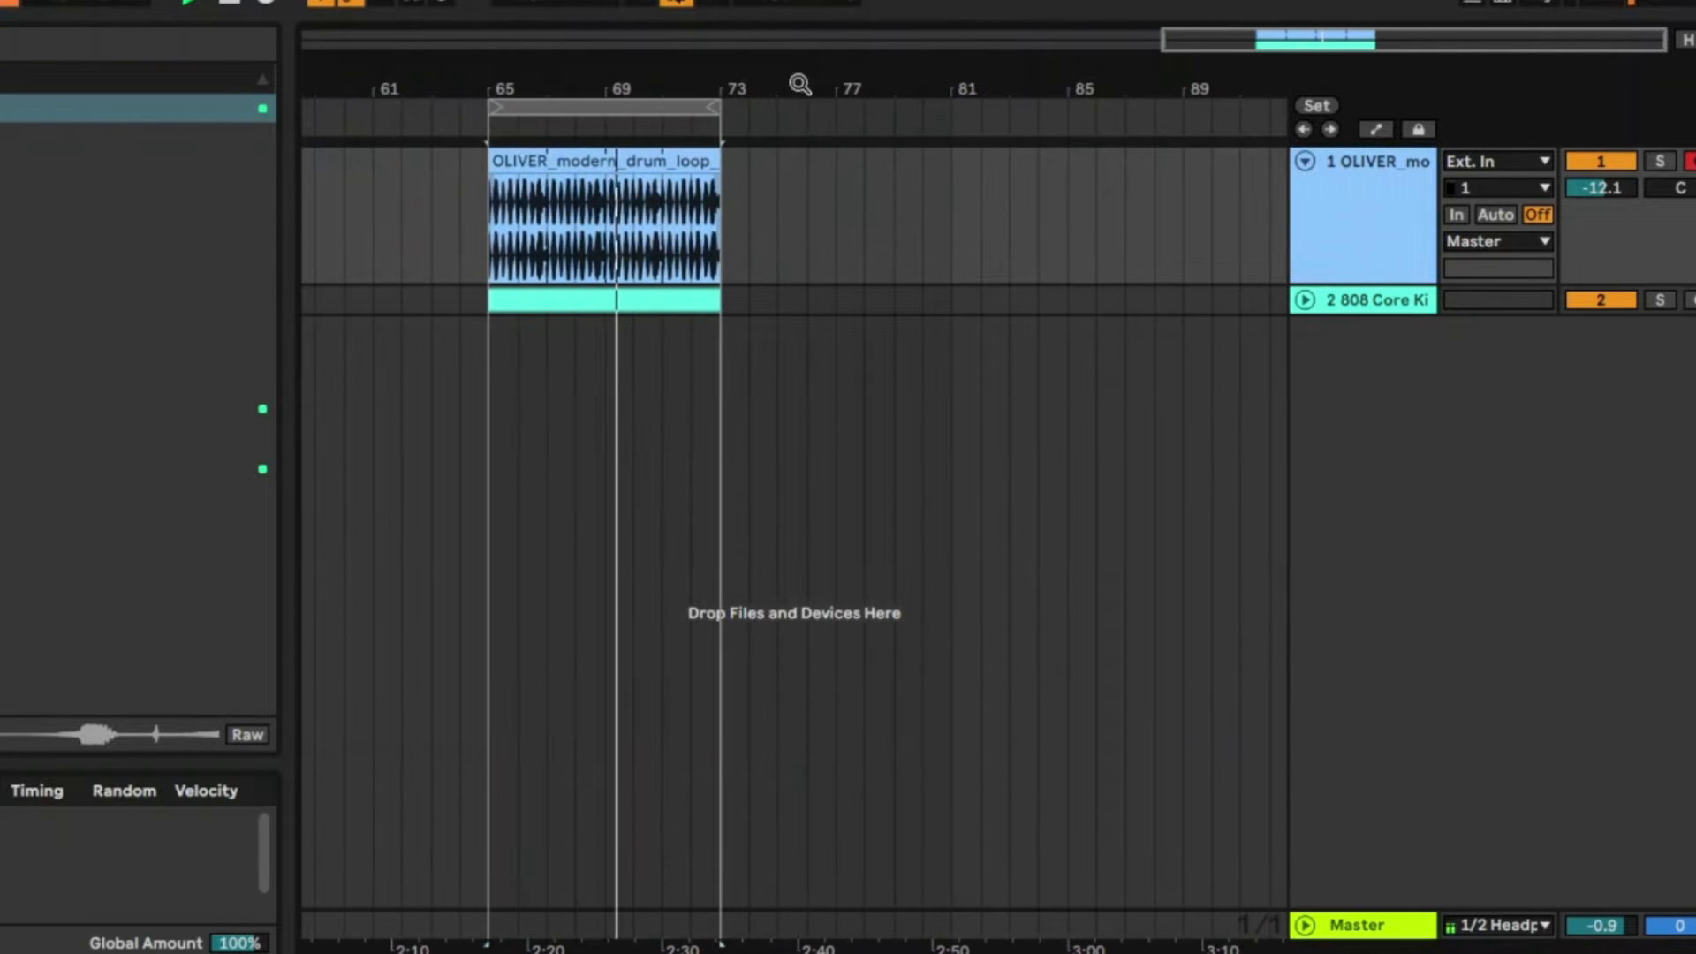
pyautogui.click(1605, 161)
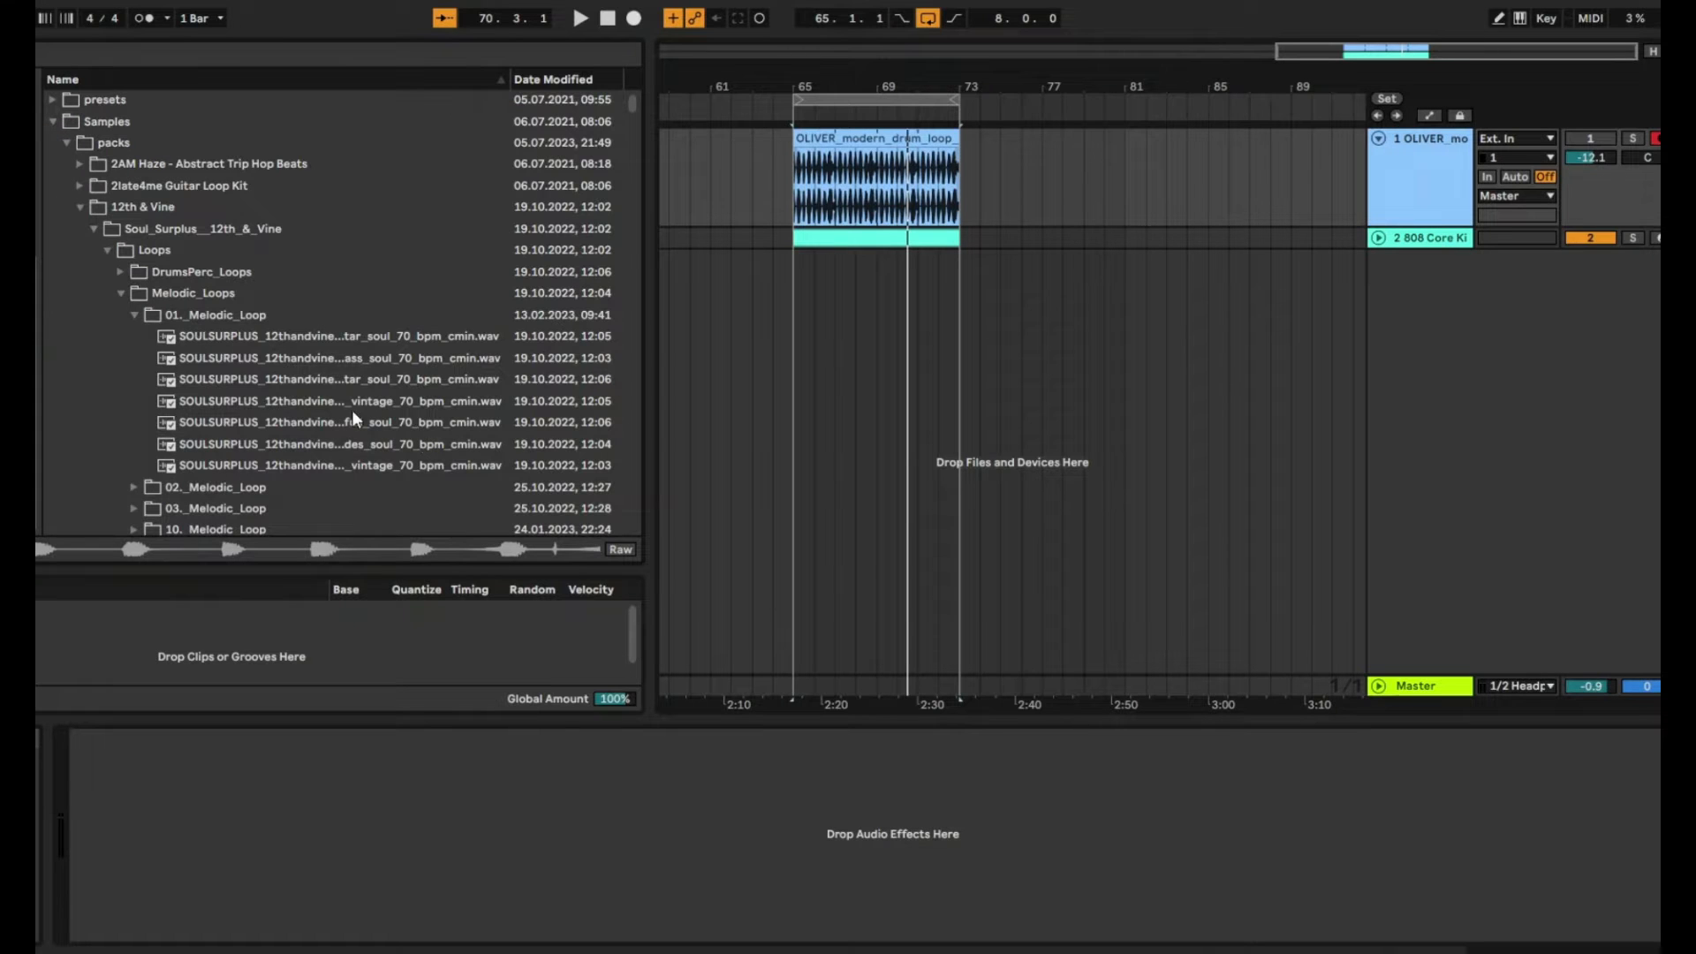
# Step: Audition several of the samples in the 01._Melodic_Loop folder of the 12th & Vine pack
pyautogui.click(354, 357)
pyautogui.click(371, 400)
pyautogui.click(428, 443)
pyautogui.click(380, 402)
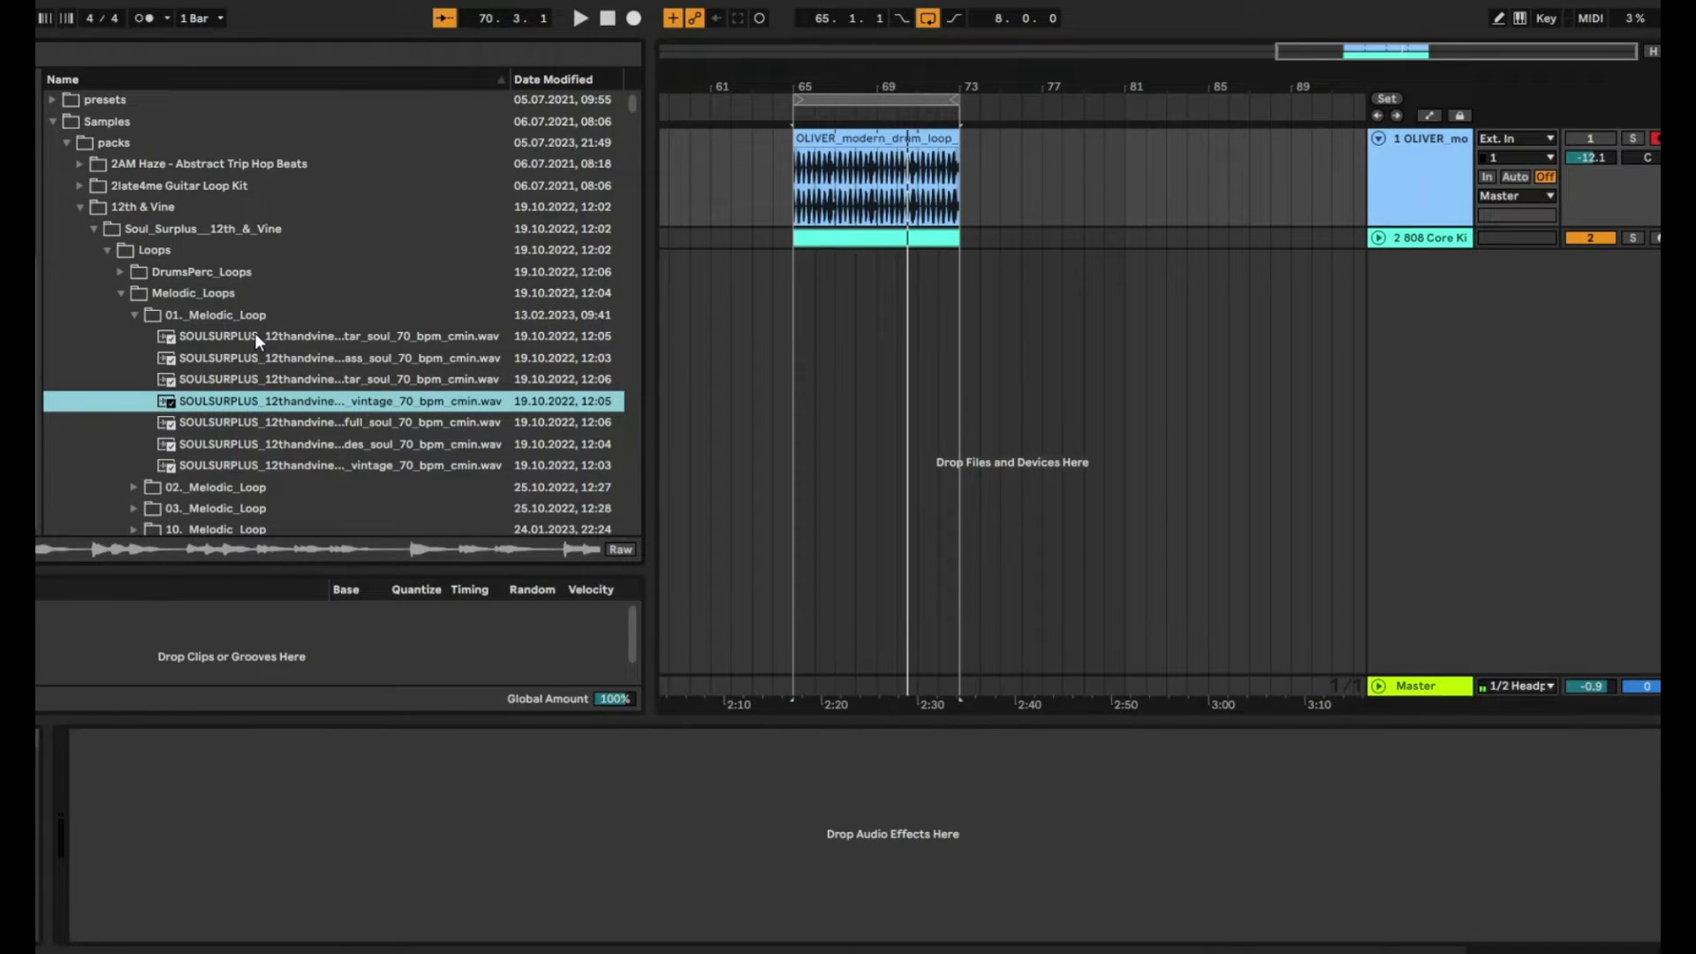
# Step: Add all seven 01._Melodic_Loop samples to the 808 Core Kit's chain list as new chains
pyautogui.click(1378, 241)
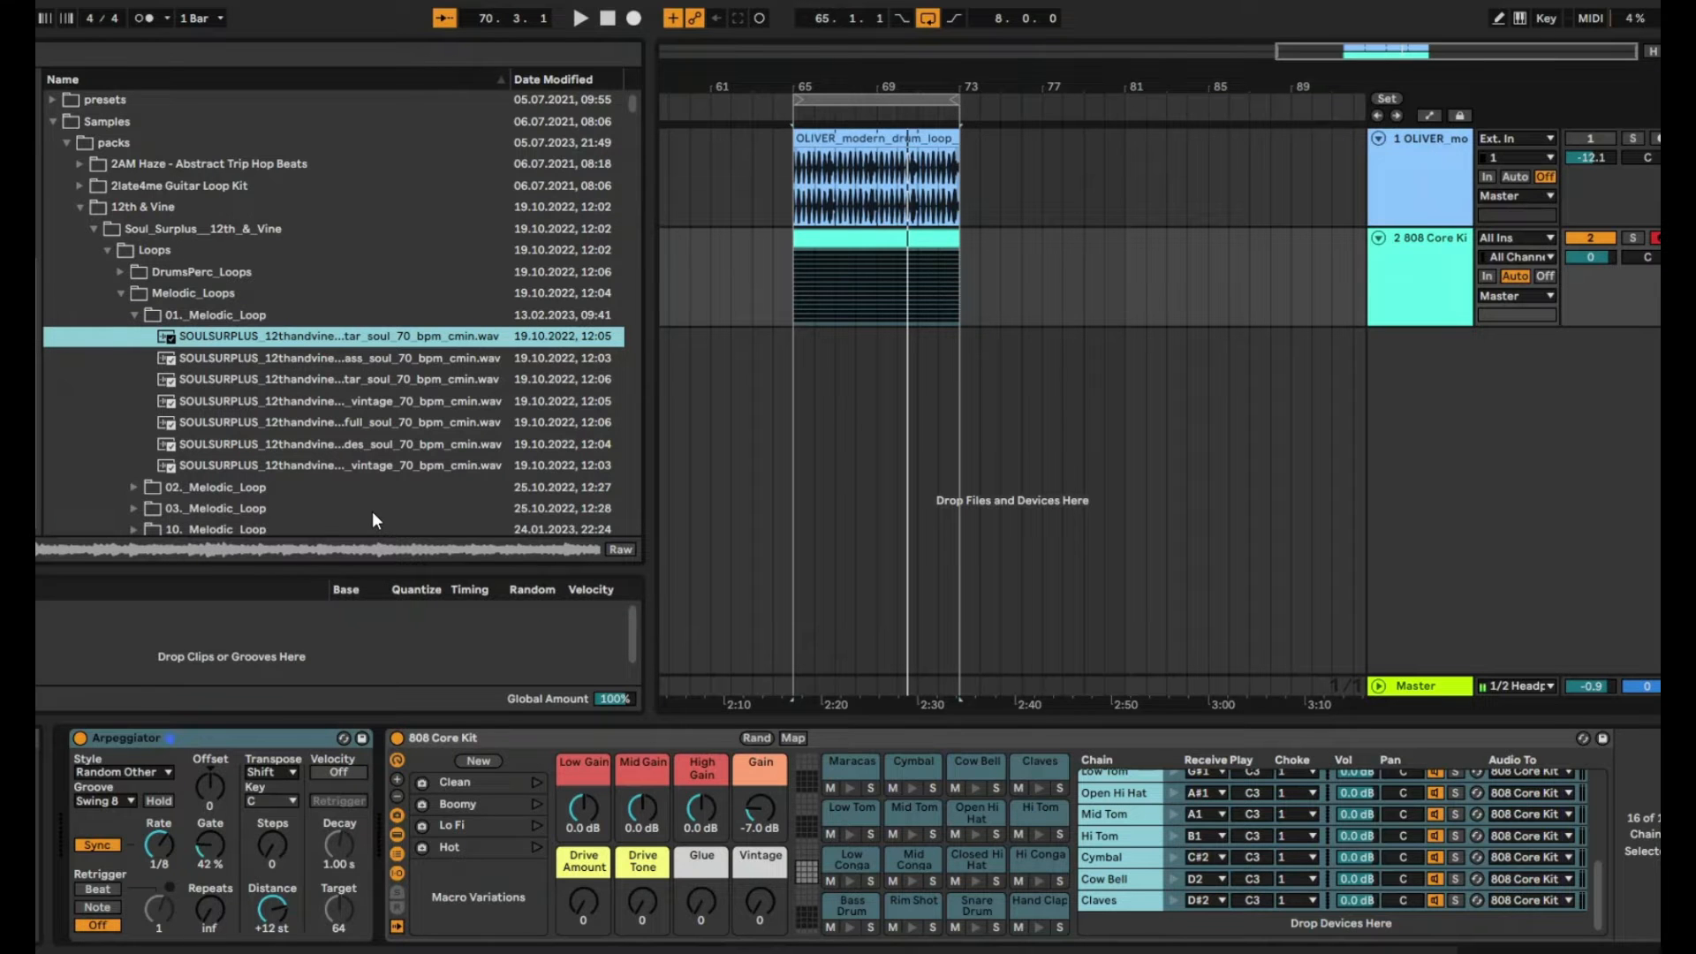
pyautogui.keyDown('shift'); pyautogui.click(339, 464); pyautogui.keyUp('shift')
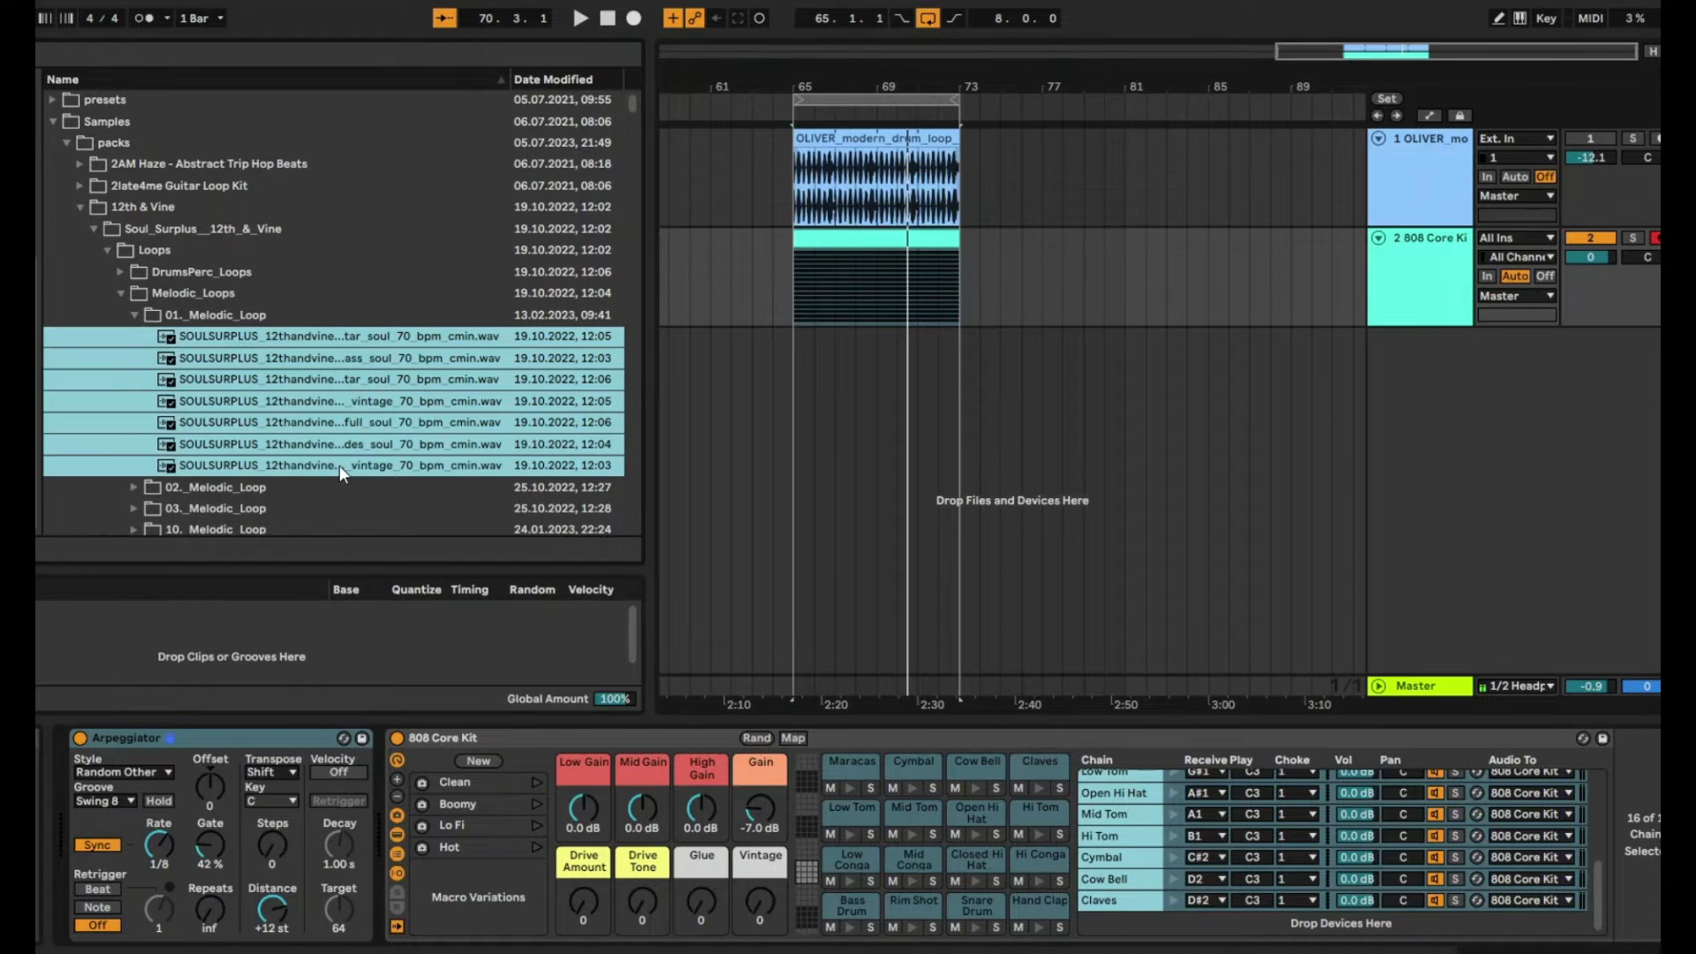
pyautogui.moveTo(232, 411); pyautogui.dragTo(1329, 941)
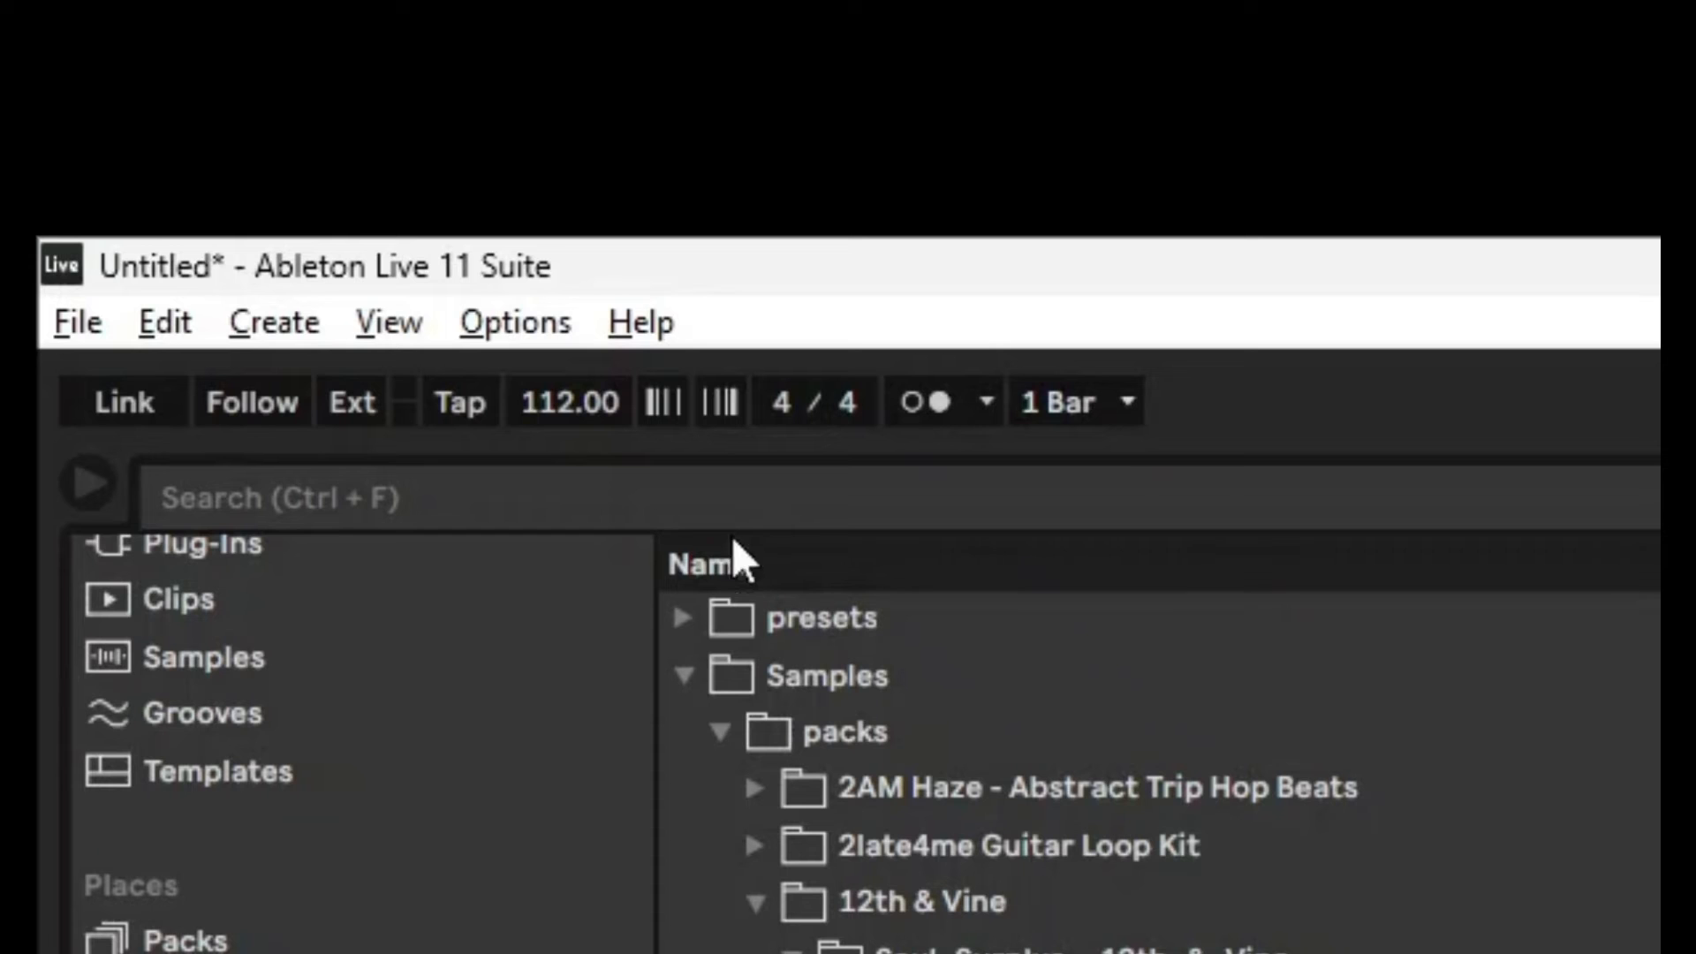
# Step: Search the browser for "one shot" and add the four Impacts FX samples from Bass Tech House to the 808 Core Kit's chain list
pyautogui.click(677, 497)
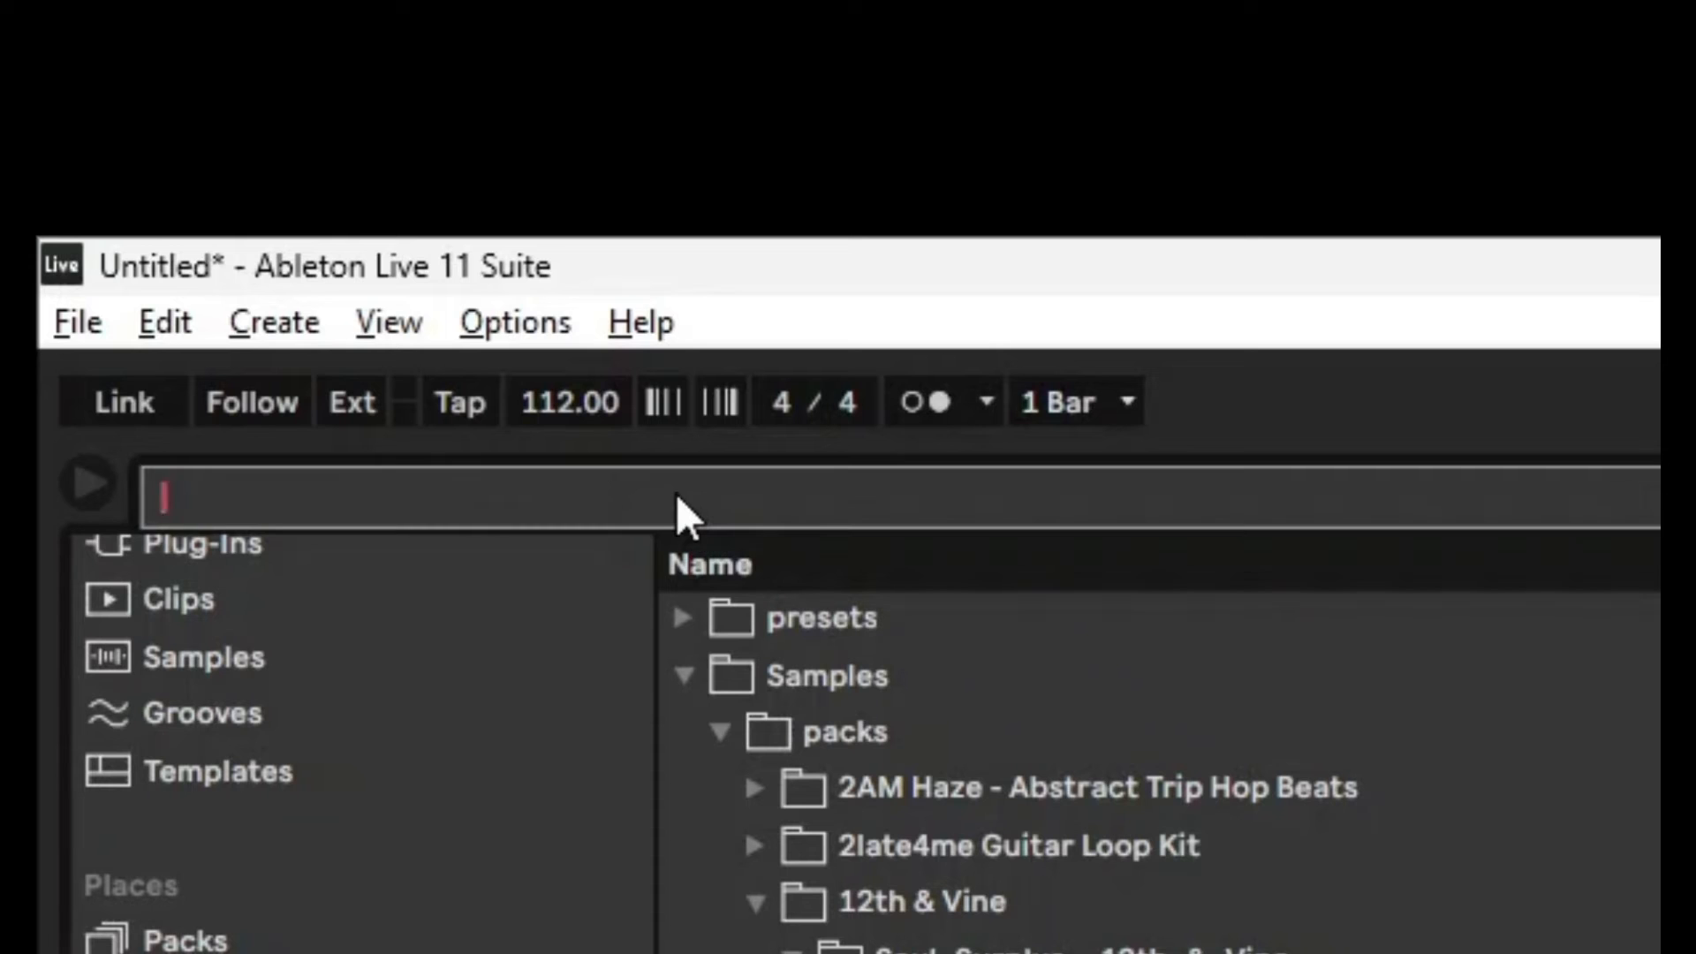
pyautogui.write('one shot')
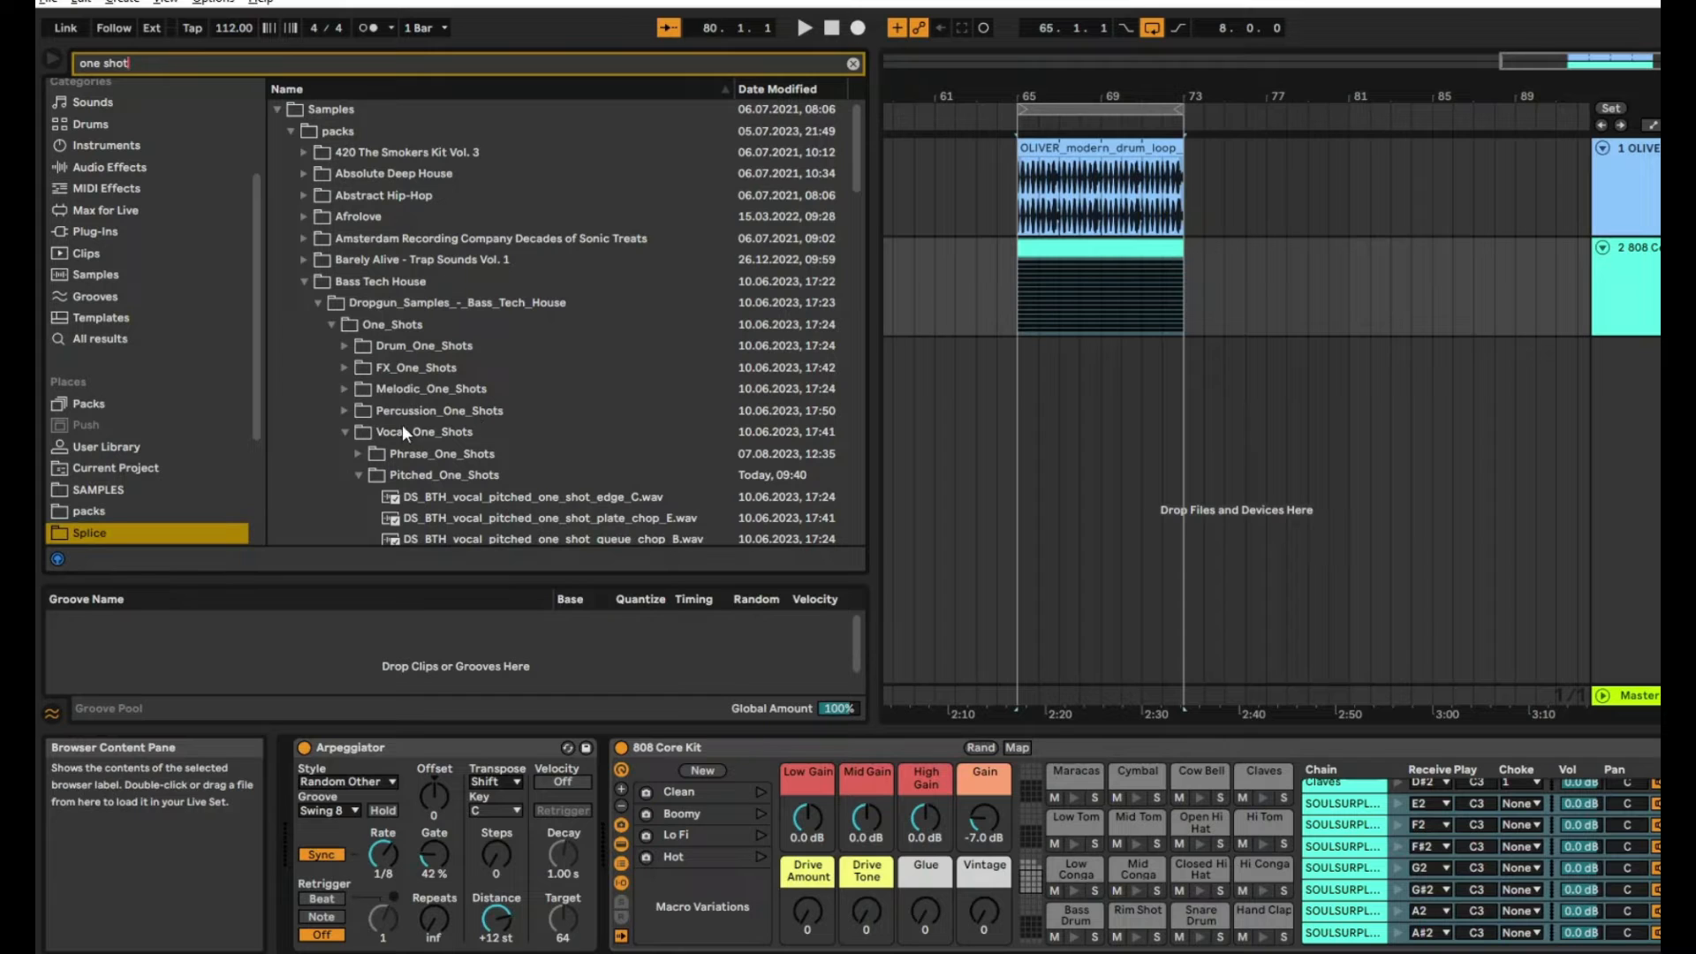
pyautogui.click(346, 368)
pyautogui.click(491, 343)
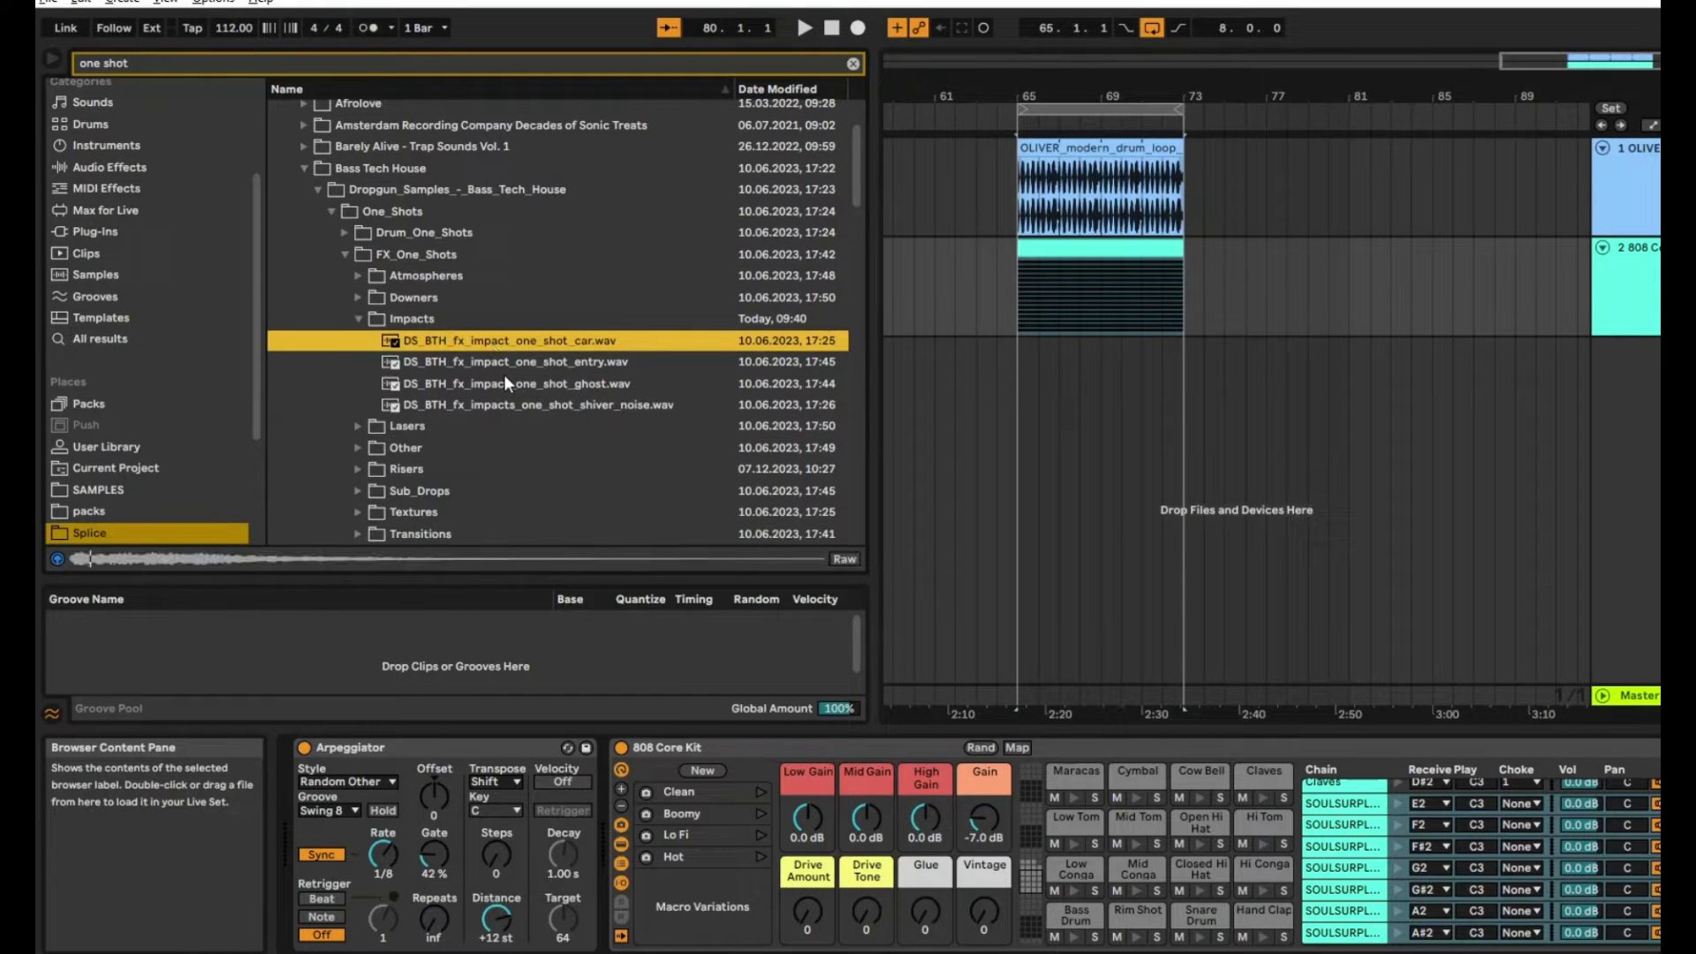
pyautogui.click(464, 406)
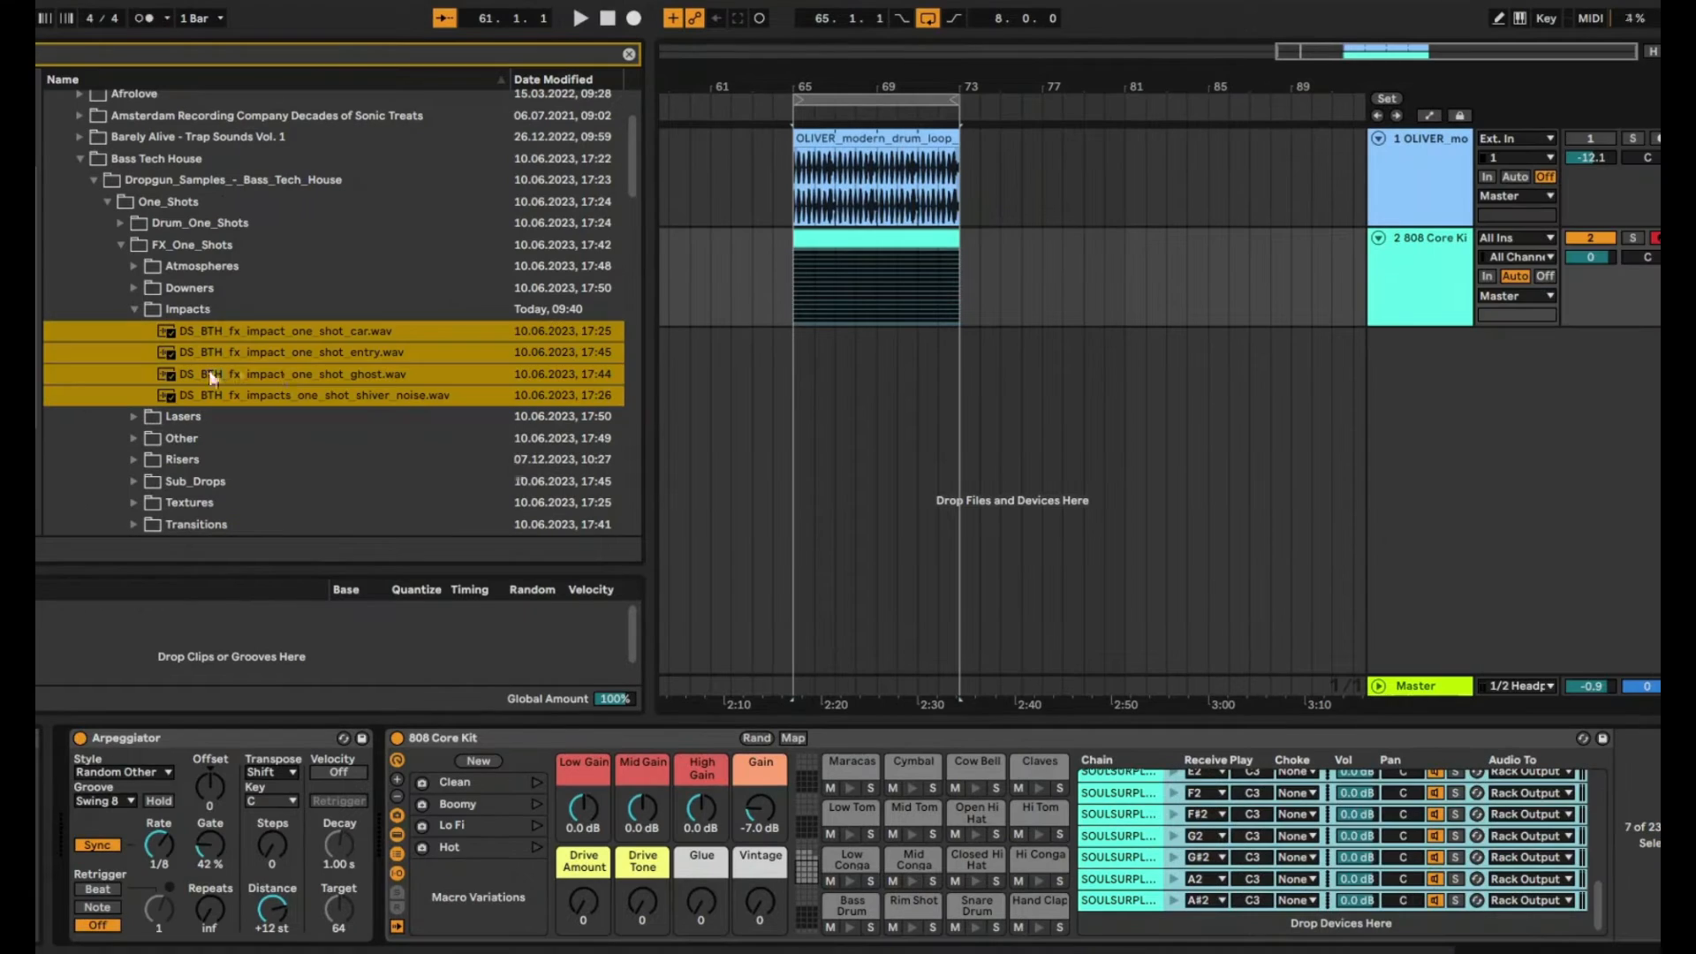
pyautogui.moveTo(440, 385); pyautogui.dragTo(1362, 748)
pyautogui.moveTo(1139, 737); pyautogui.dragTo(1372, 919)
# Step: Add all samples in the Bass_One_Shots folder to the 808 Core Kit's chain list
pyautogui.scroll(-5, 178, 411)
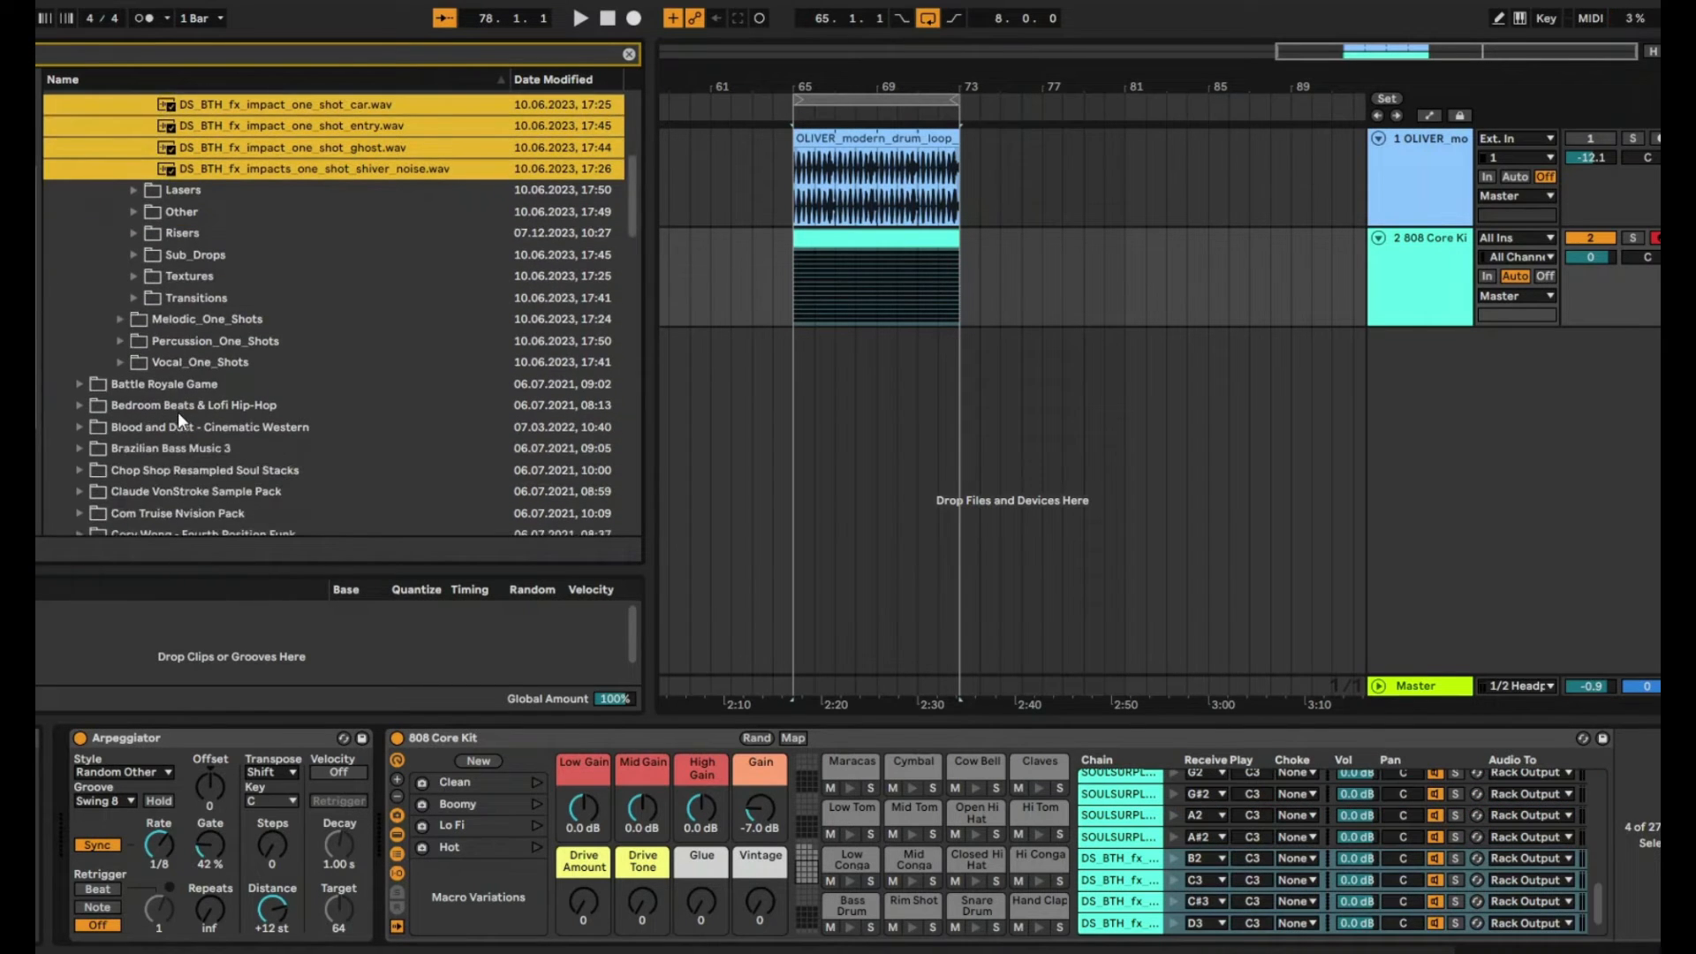
pyautogui.click(149, 320)
pyautogui.scroll(1, 150, 178)
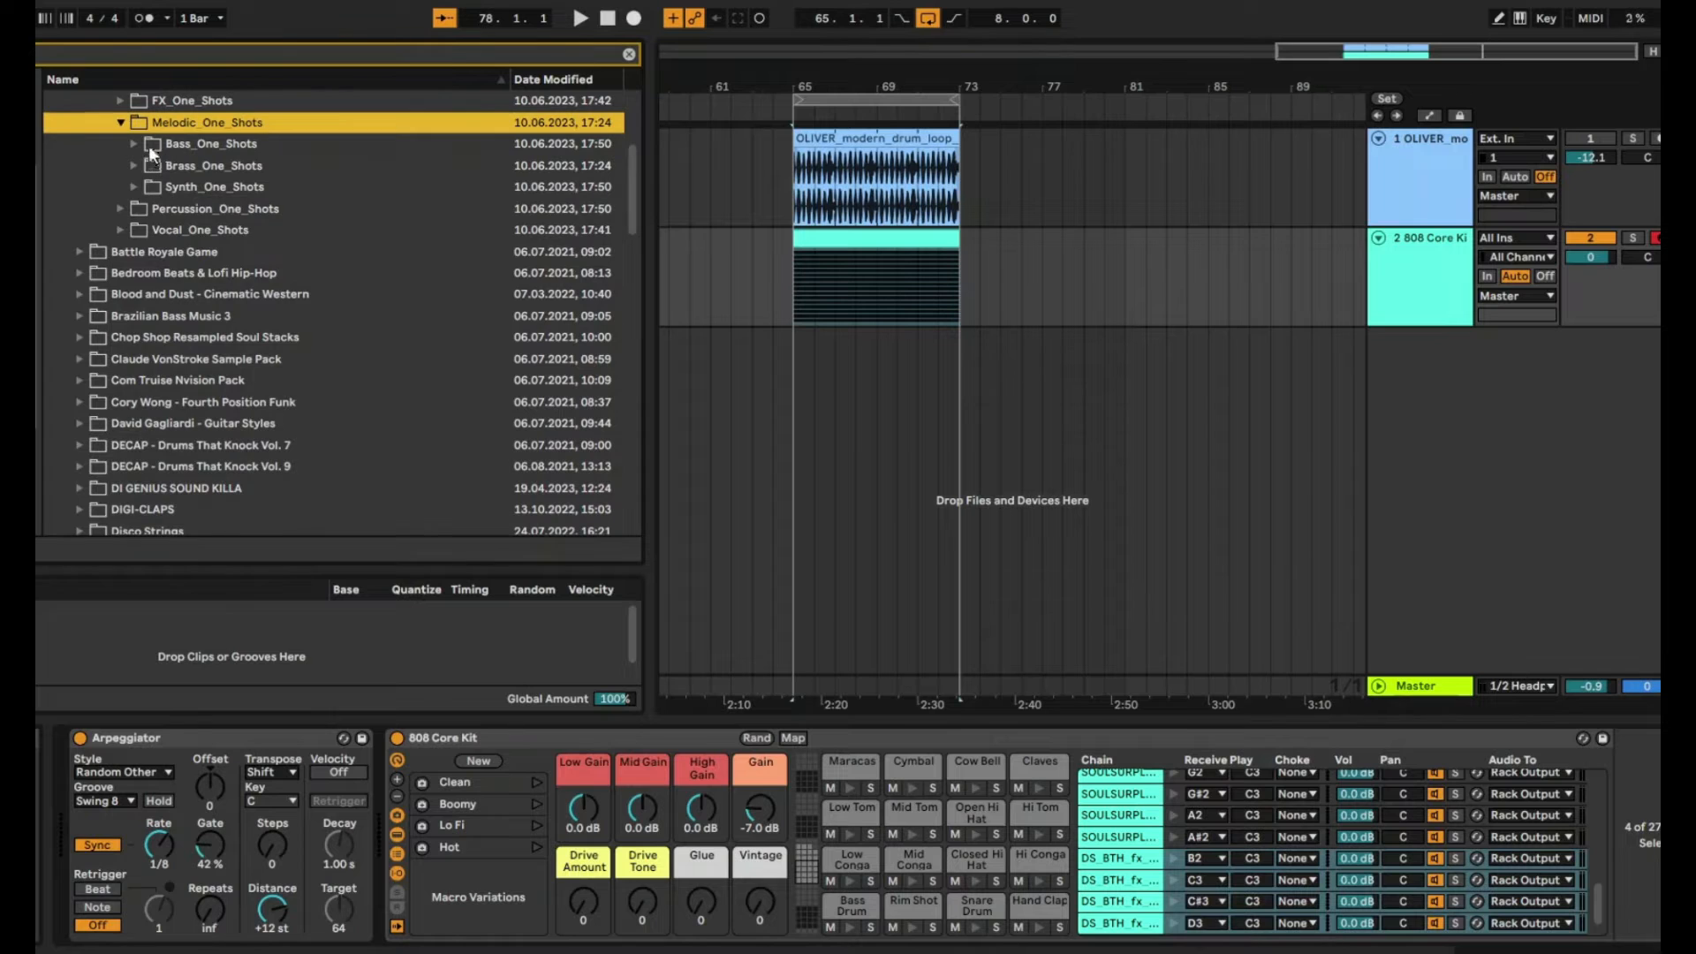
pyautogui.click(149, 144)
pyautogui.press('Down')
pyautogui.scroll(-5, 278, 387)
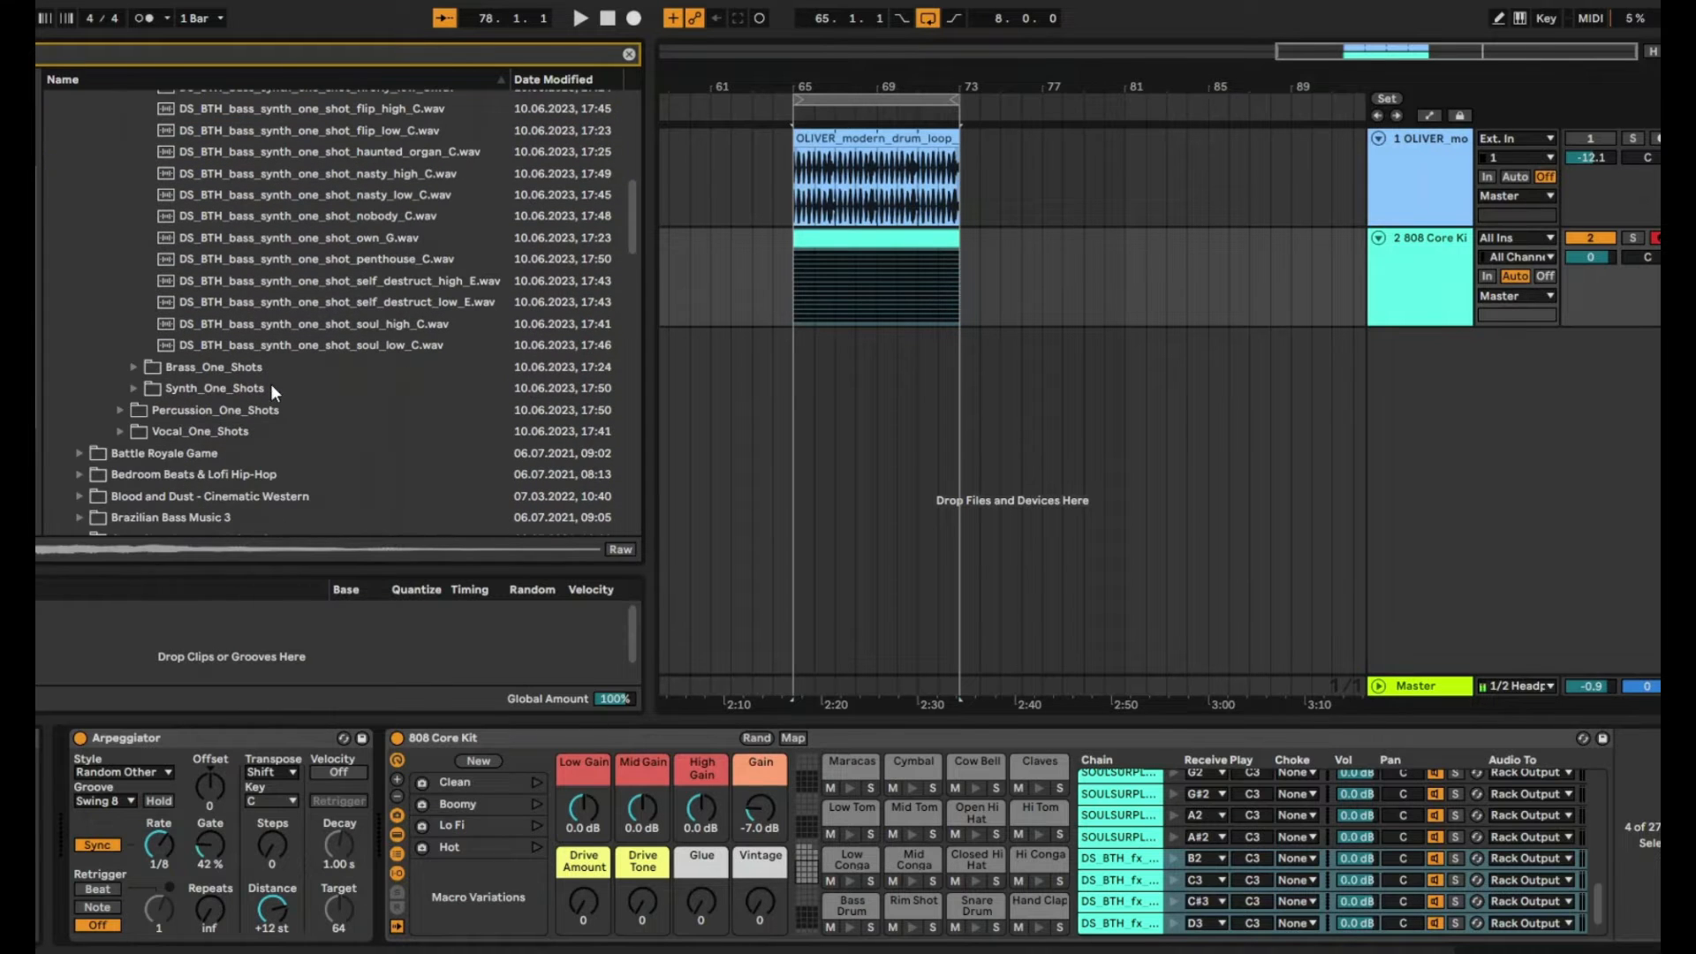
pyautogui.keyDown('shift'); pyautogui.click(244, 345); pyautogui.keyUp('shift')
pyautogui.moveTo(244, 345); pyautogui.dragTo(1256, 879)
# Step: Add all Brass_One_Shots and Synth_One_Shots samples to the 808 Core Kit as further chains
pyautogui.click(214, 367)
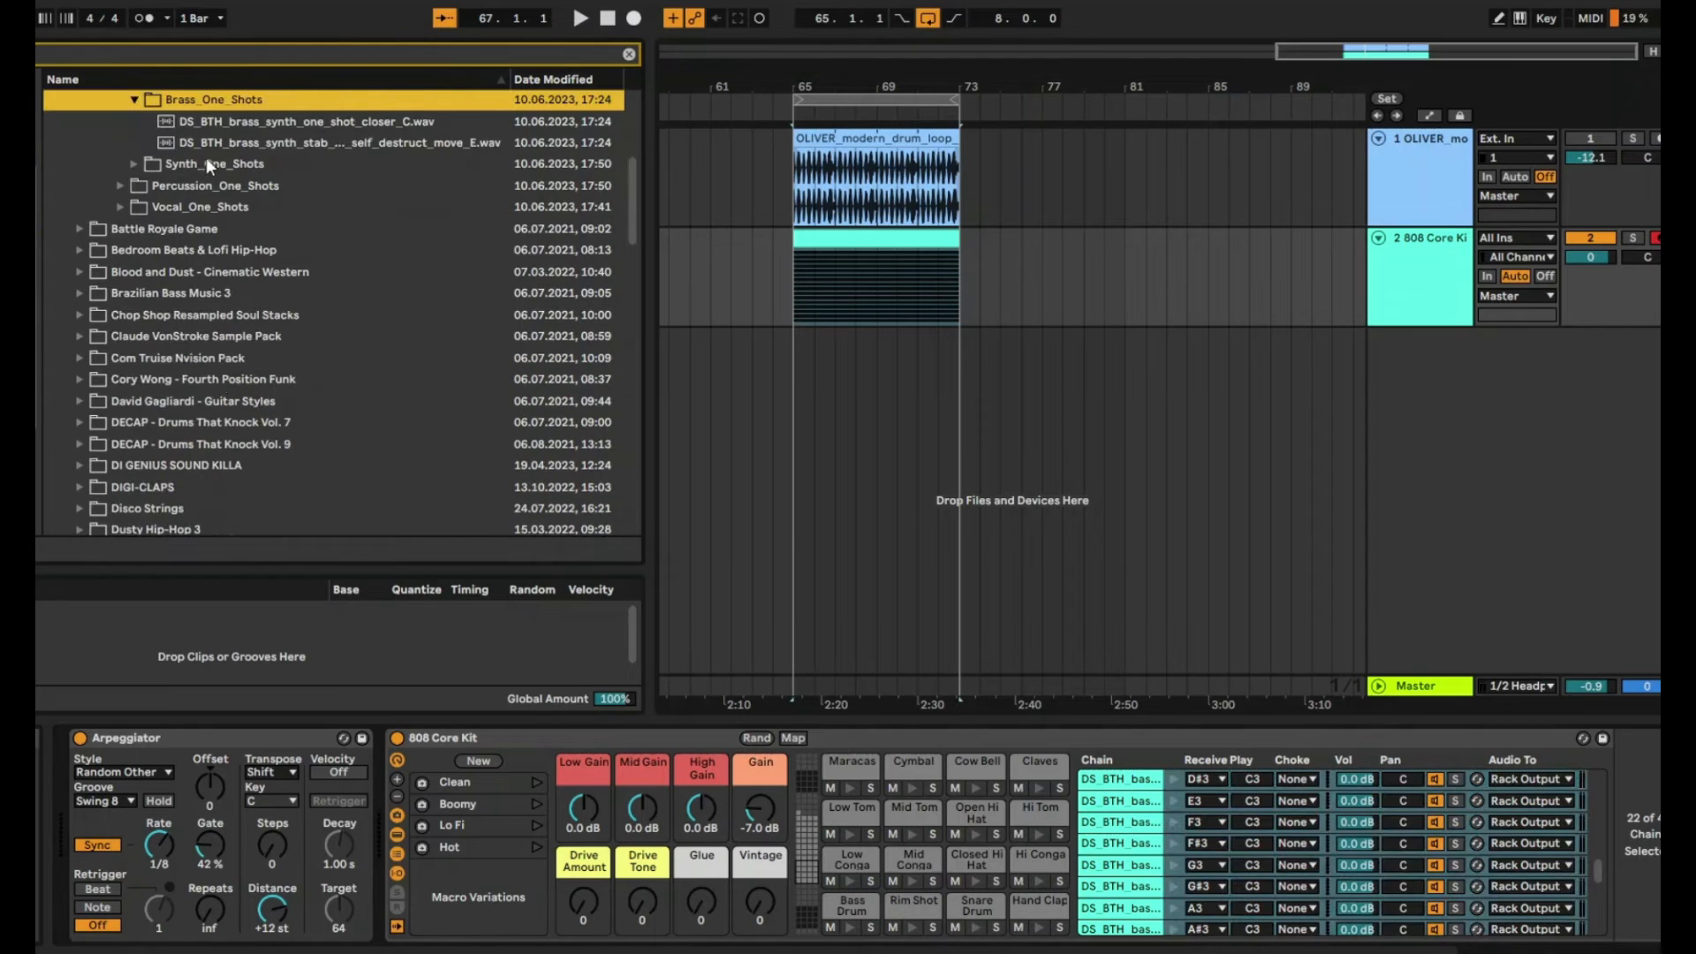
pyautogui.press('Down')
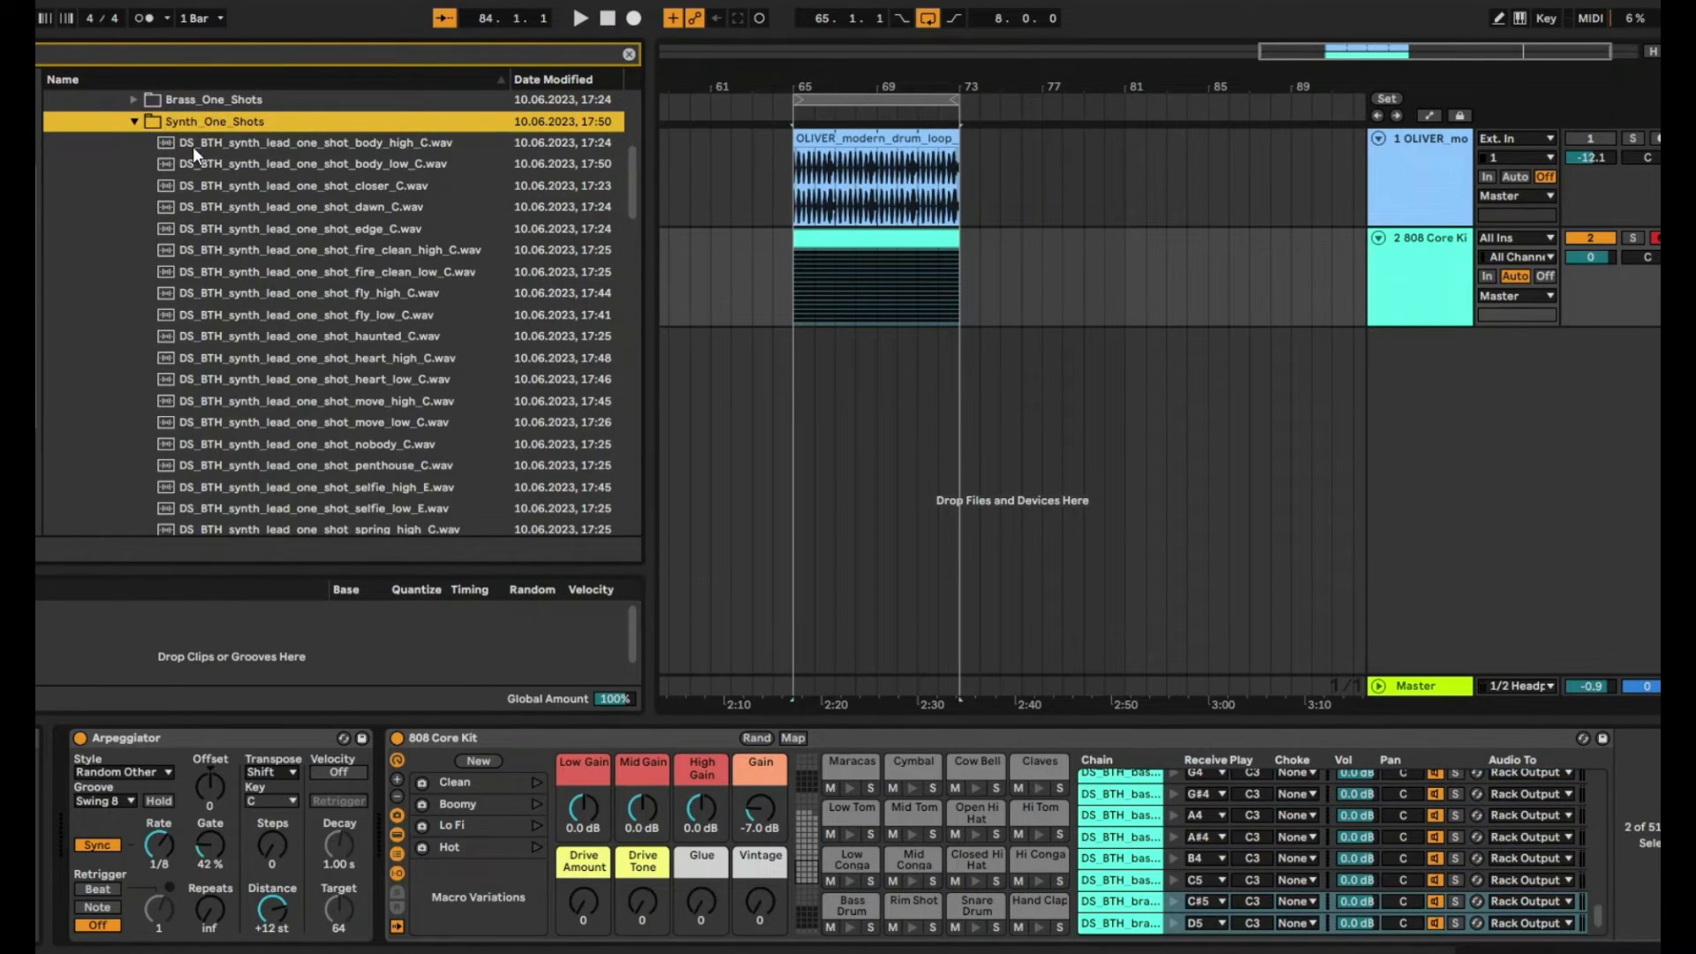
pyautogui.click(192, 146)
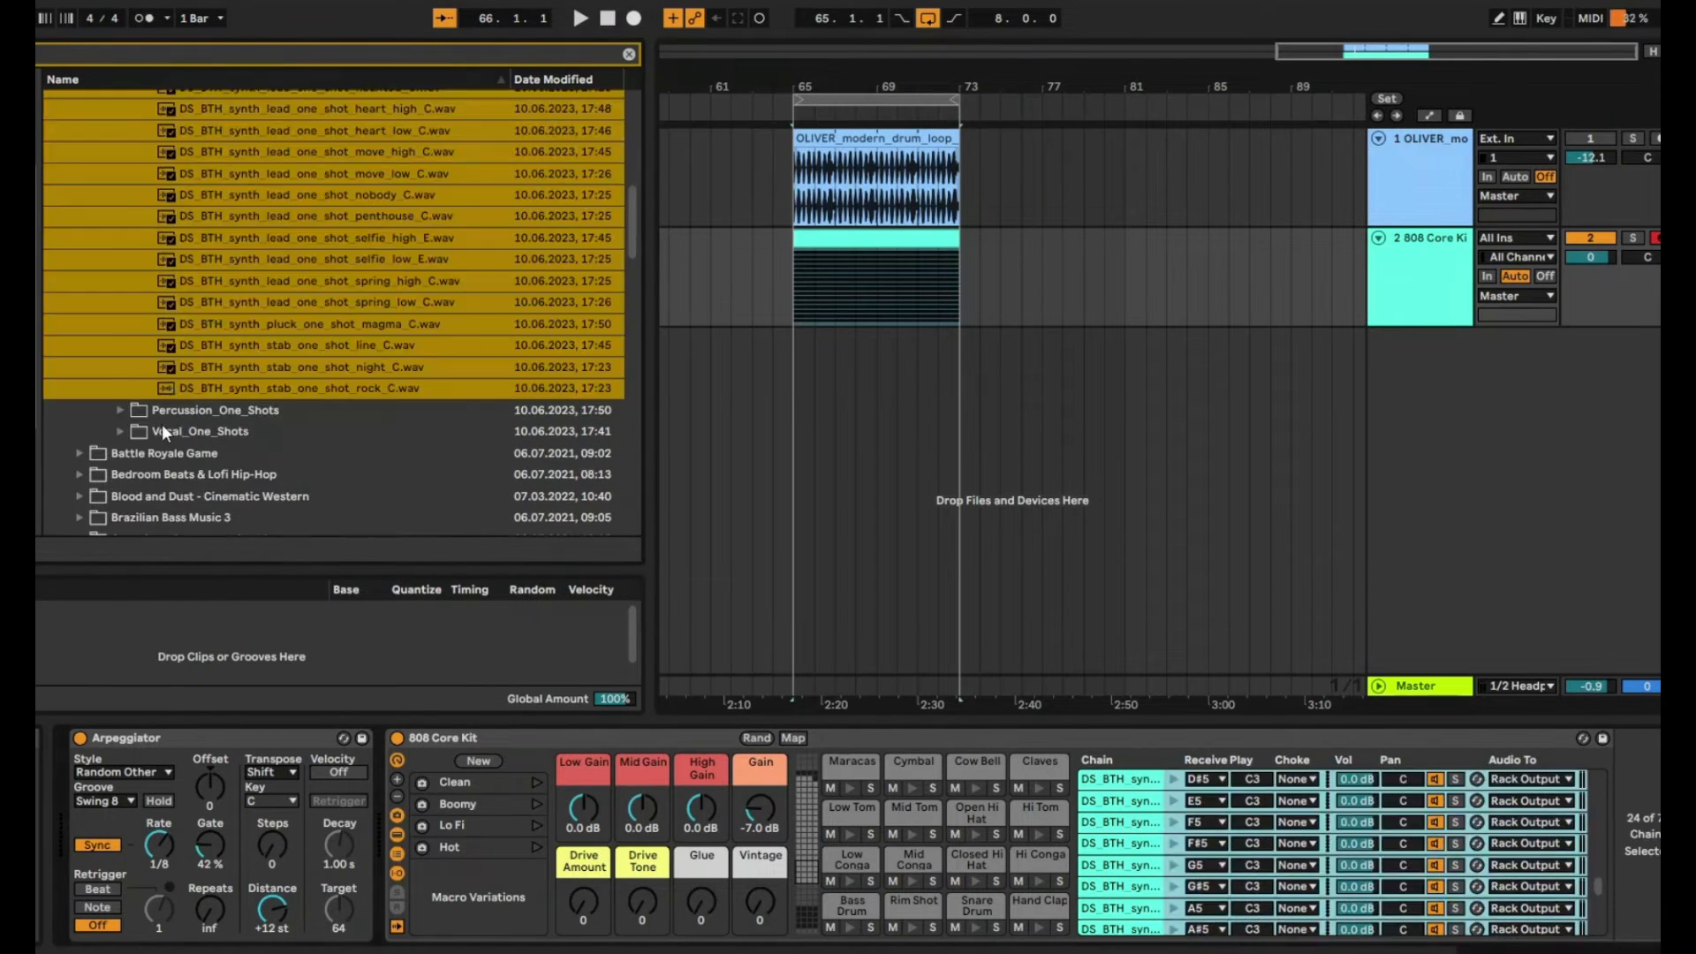
# Step: Add the Phrase_One_Shots and Pitched_One_Shots vocal samples to the 808 Core Kit's chain list
pyautogui.scroll(-2, 161, 426)
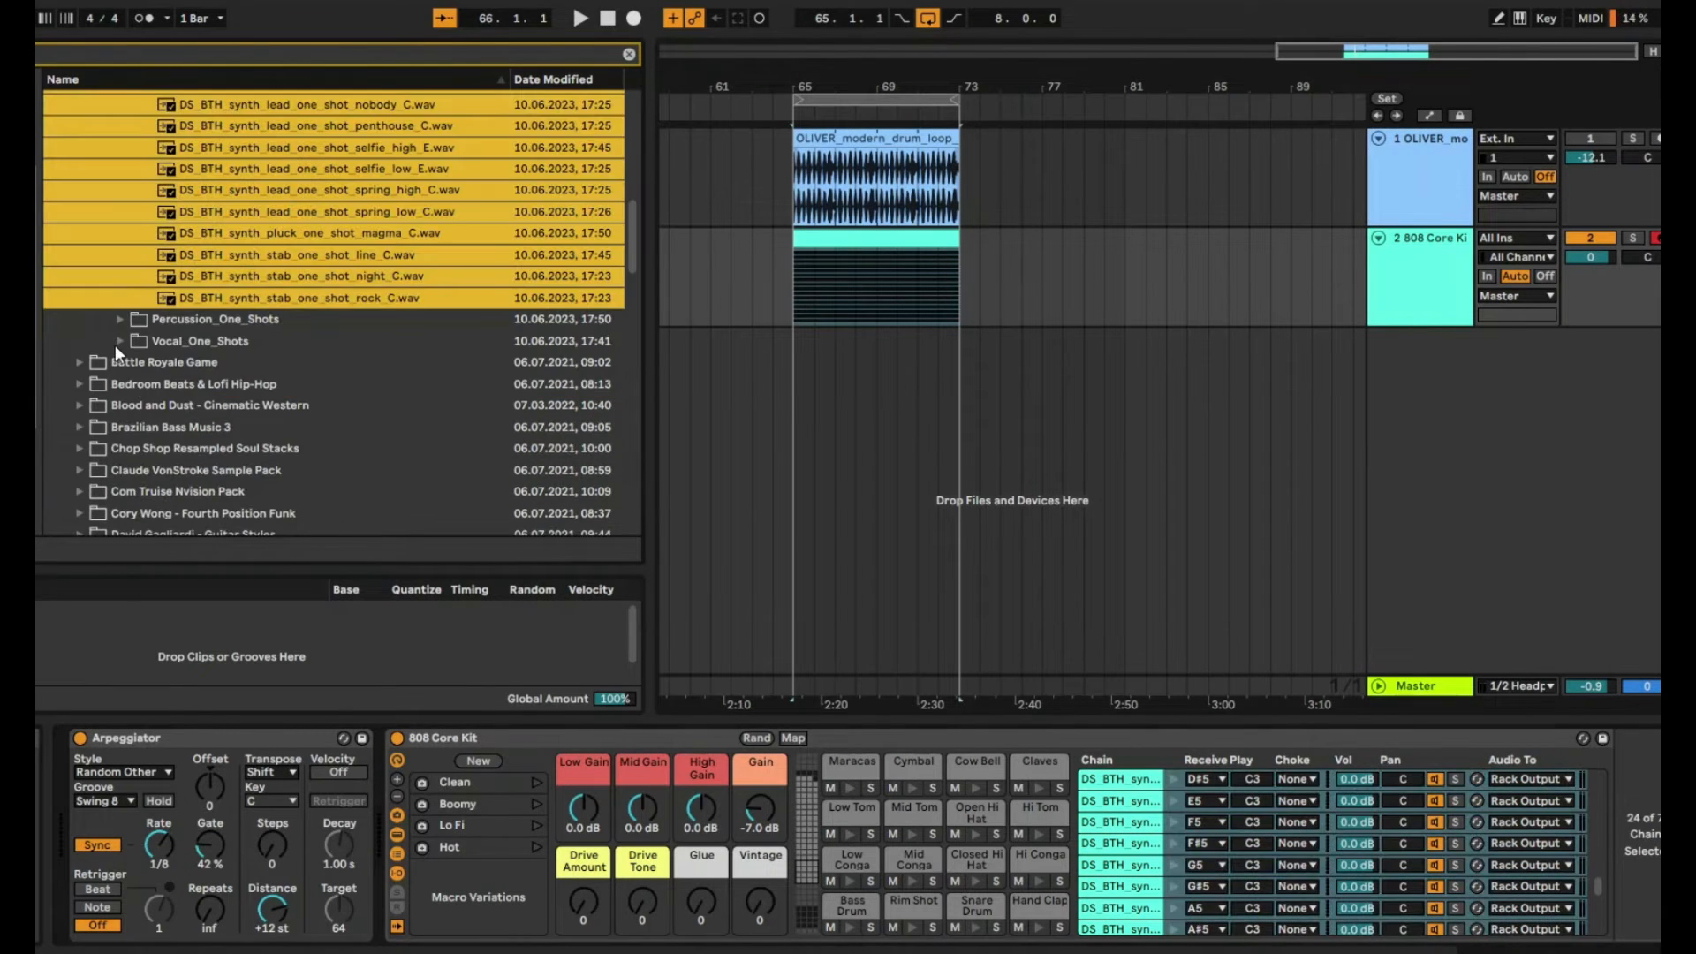
pyautogui.click(116, 342)
pyautogui.scroll(2, 152, 171)
pyautogui.click(134, 167)
pyautogui.click(223, 189)
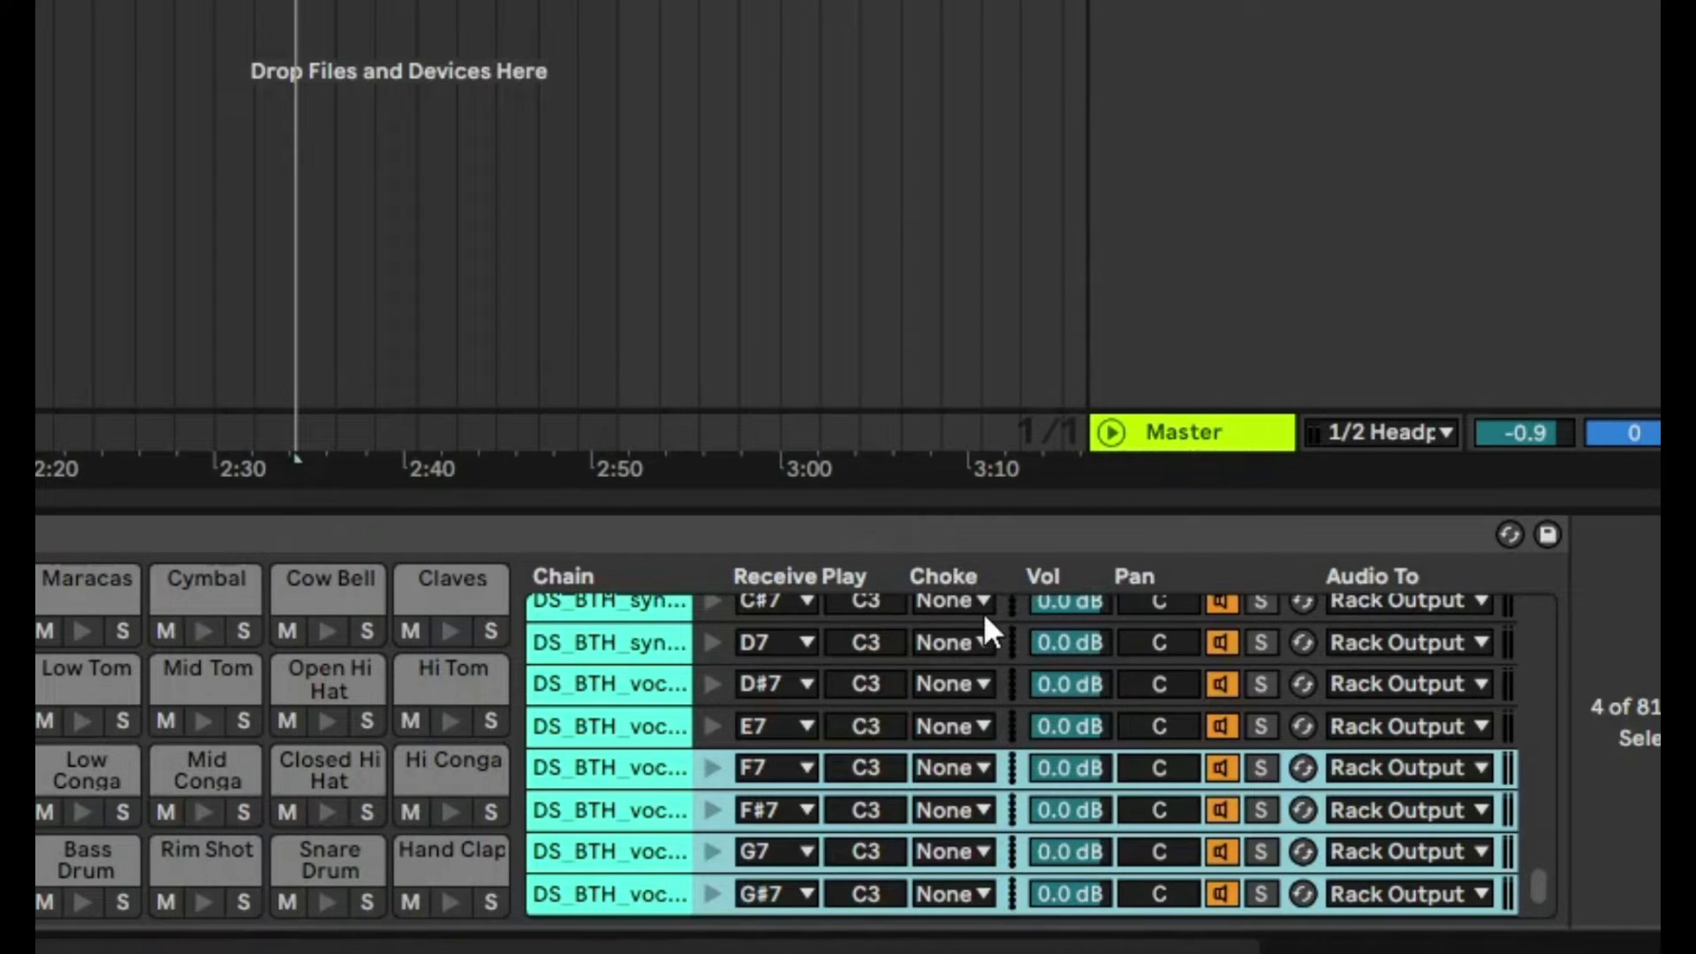
# Step: Select all chains of the 808 Core Kit and assign them to choke group 1
pyautogui.click(586, 754)
pyautogui.hotkey('ctrl', 'a')
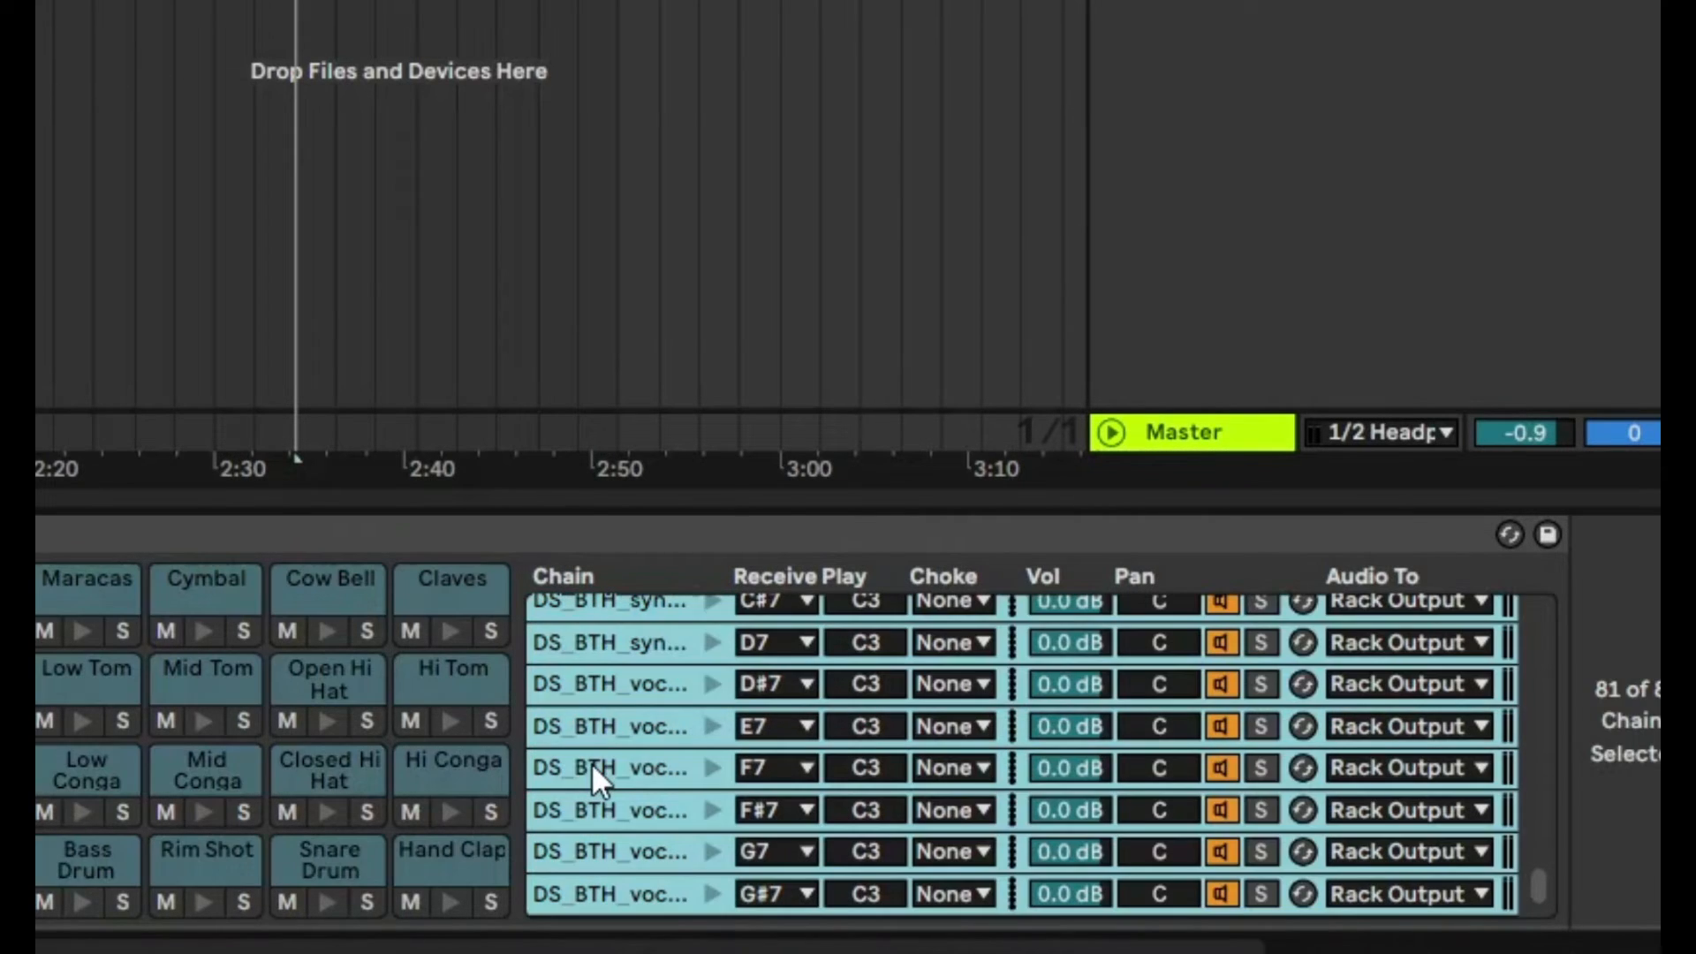
pyautogui.click(971, 682)
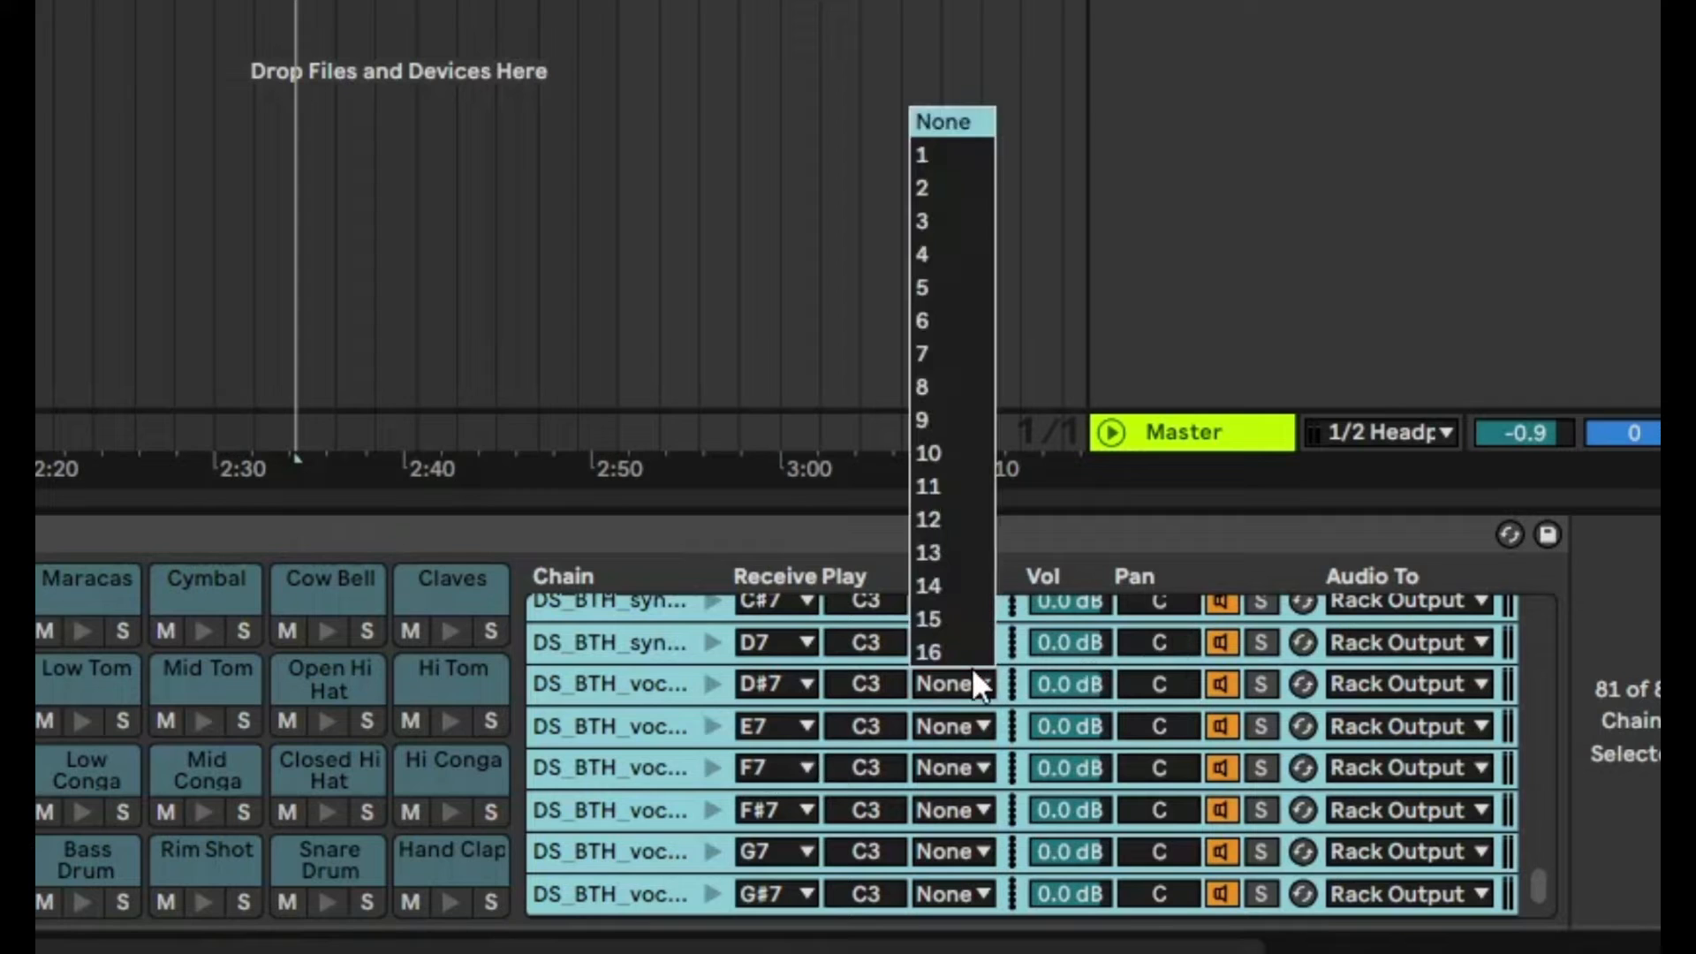
pyautogui.click(930, 154)
pyautogui.scroll(3, 1291, 640)
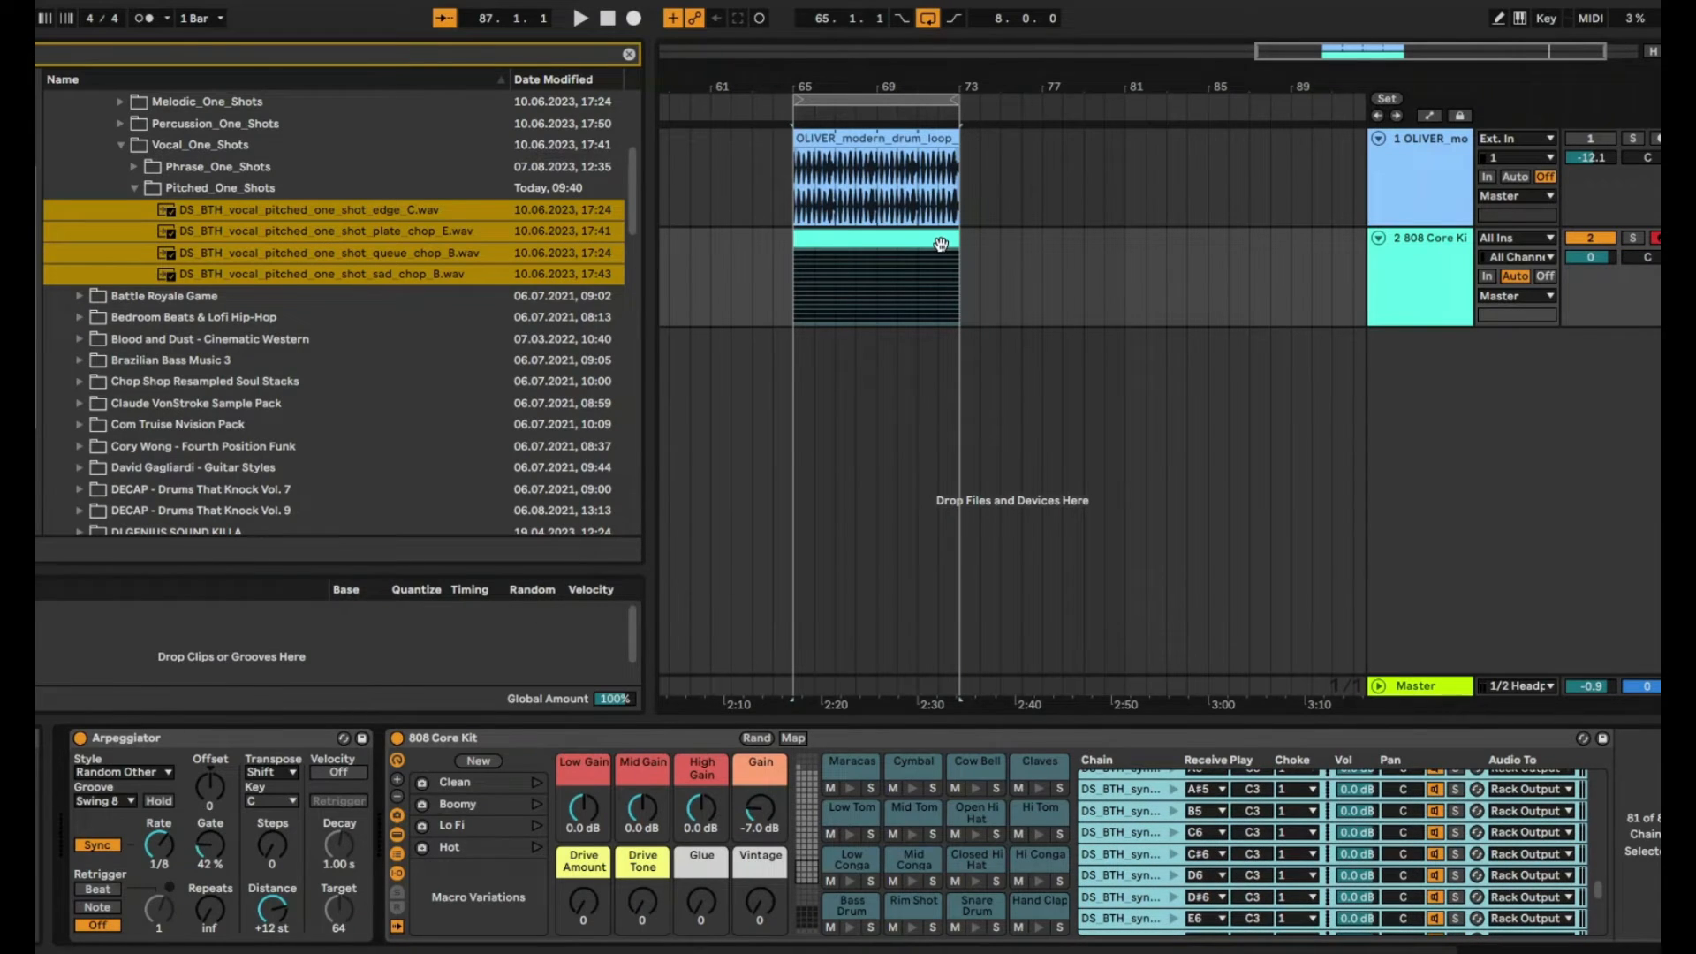
# Step: Open the 808 Core Kit's MIDI clip with all key rows shown and copy the 16 drum notes up to E2–G3
pyautogui.doubleClick(941, 245)
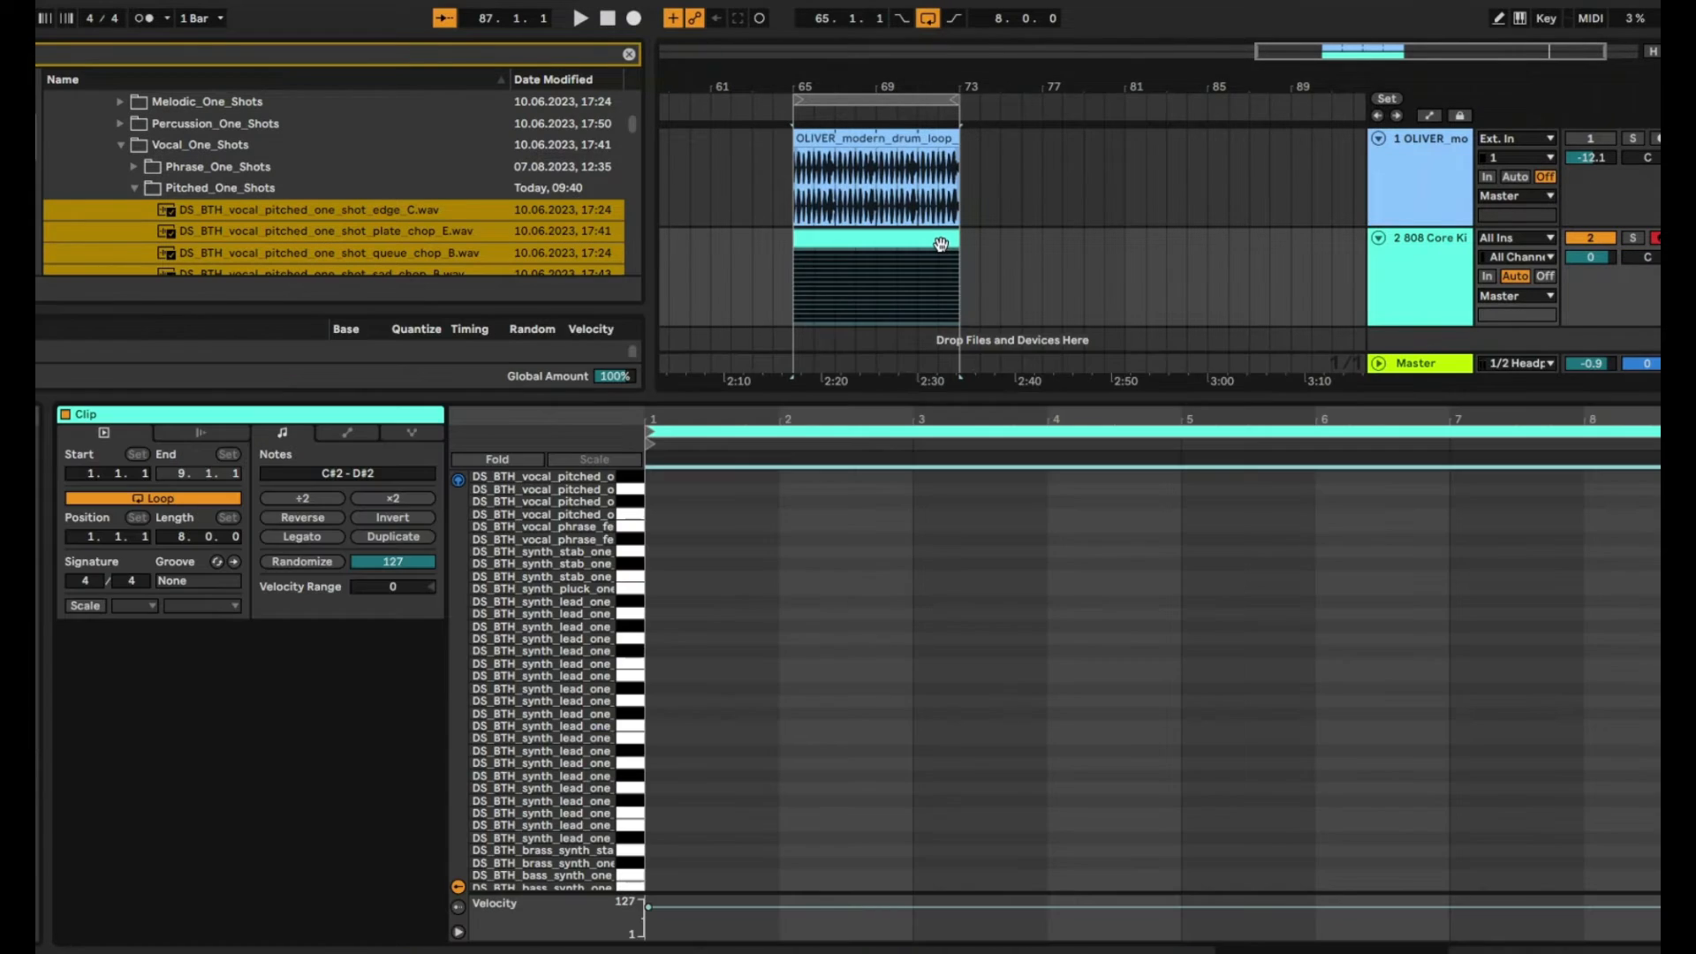
pyautogui.click(496, 460)
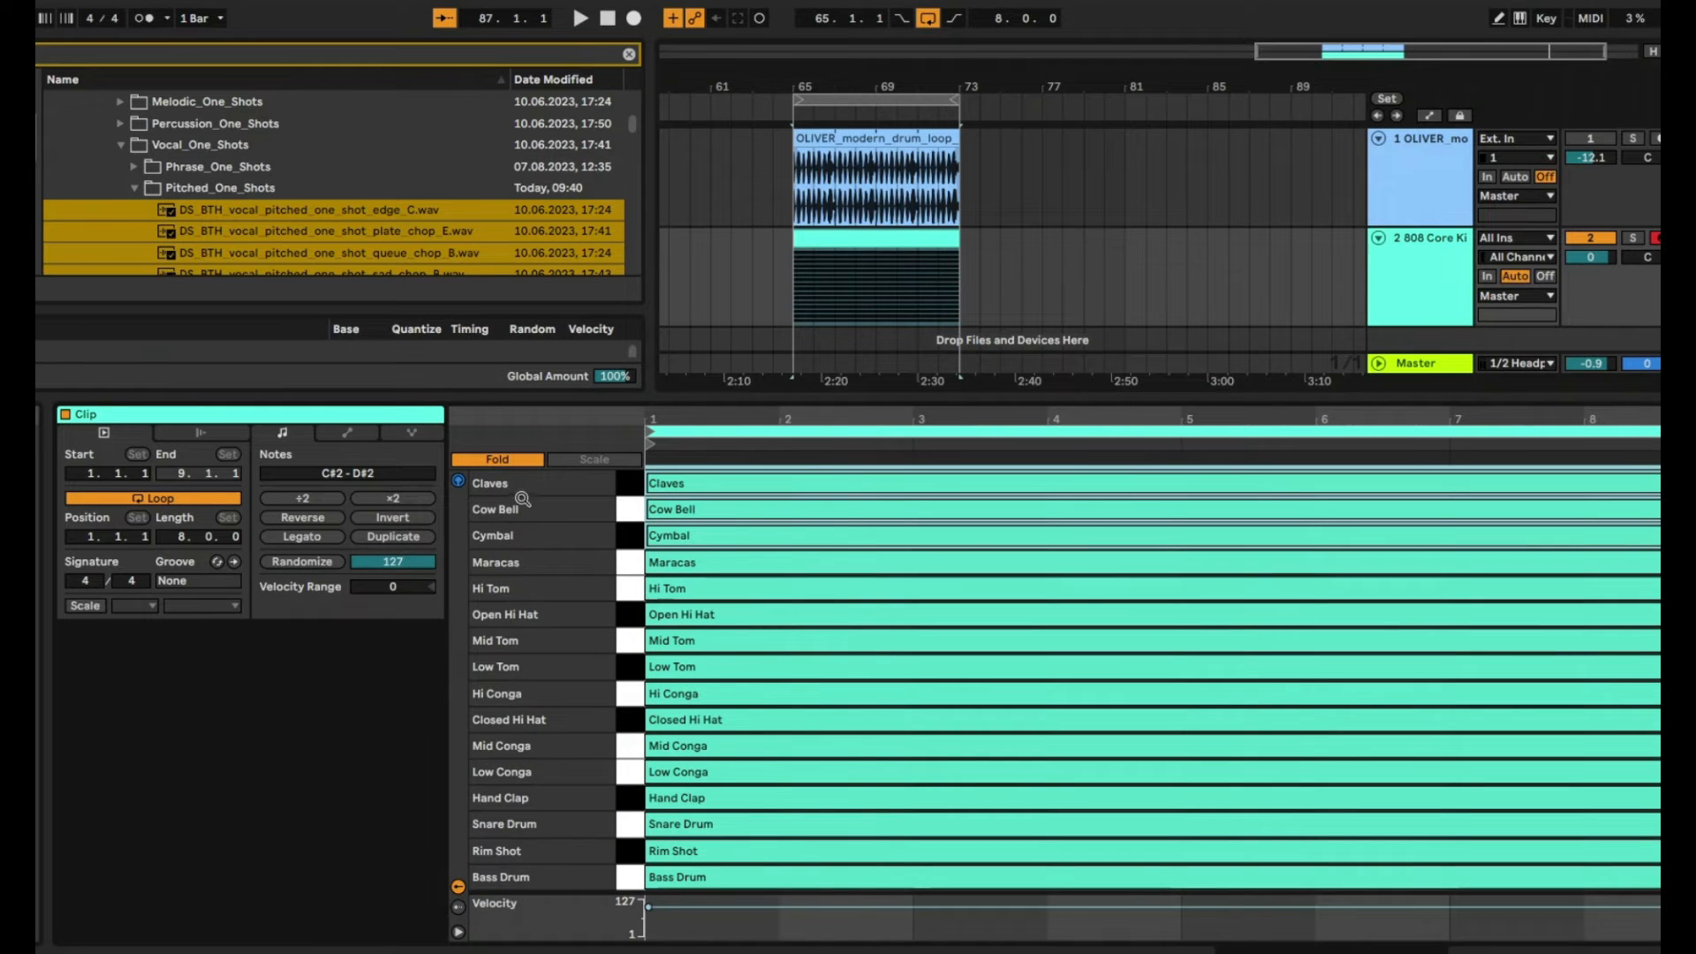
pyautogui.click(499, 460)
pyautogui.scroll(-6, 905, 660)
pyautogui.moveTo(685, 657); pyautogui.dragTo(782, 889)
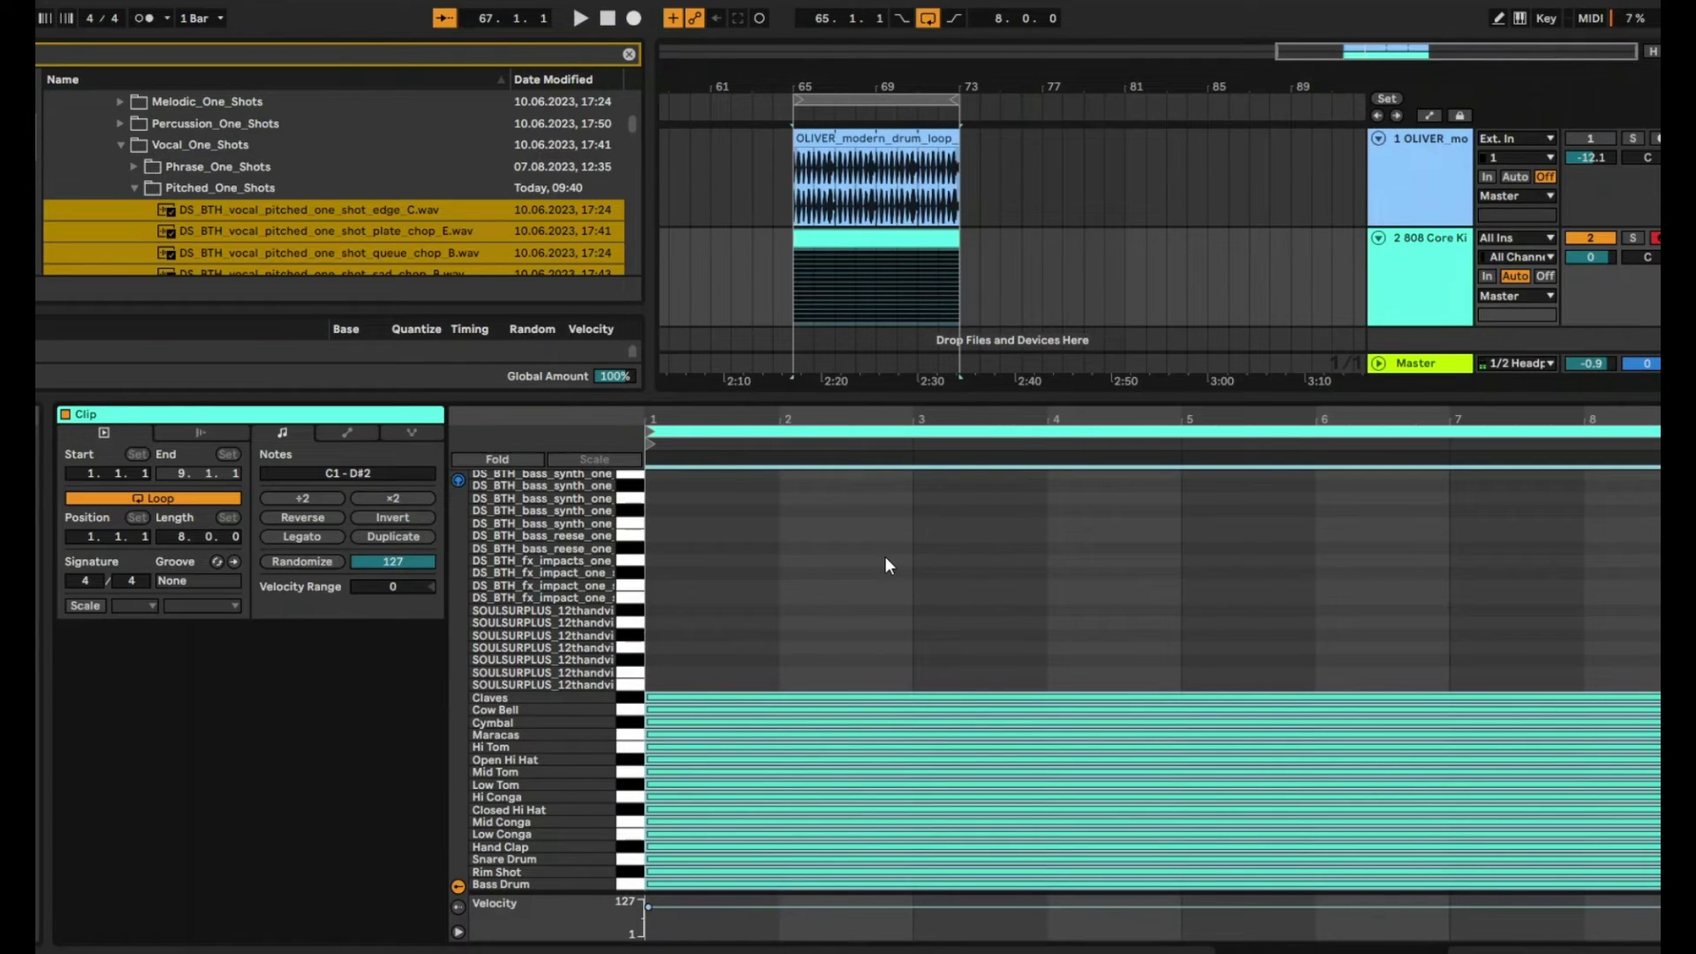
pyautogui.press('Up')
pyautogui.press('Up')
pyautogui.press('Up')
pyautogui.press('Up')
pyautogui.press('Up')
pyautogui.press('Up')
pyautogui.press('Up')
pyautogui.press('Up')
pyautogui.press('Up')
pyautogui.press('Up')
pyautogui.press('Up')
pyautogui.press('Up')
pyautogui.press('Up')
pyautogui.press('Up')
pyautogui.press('Up')
pyautogui.press('Up')
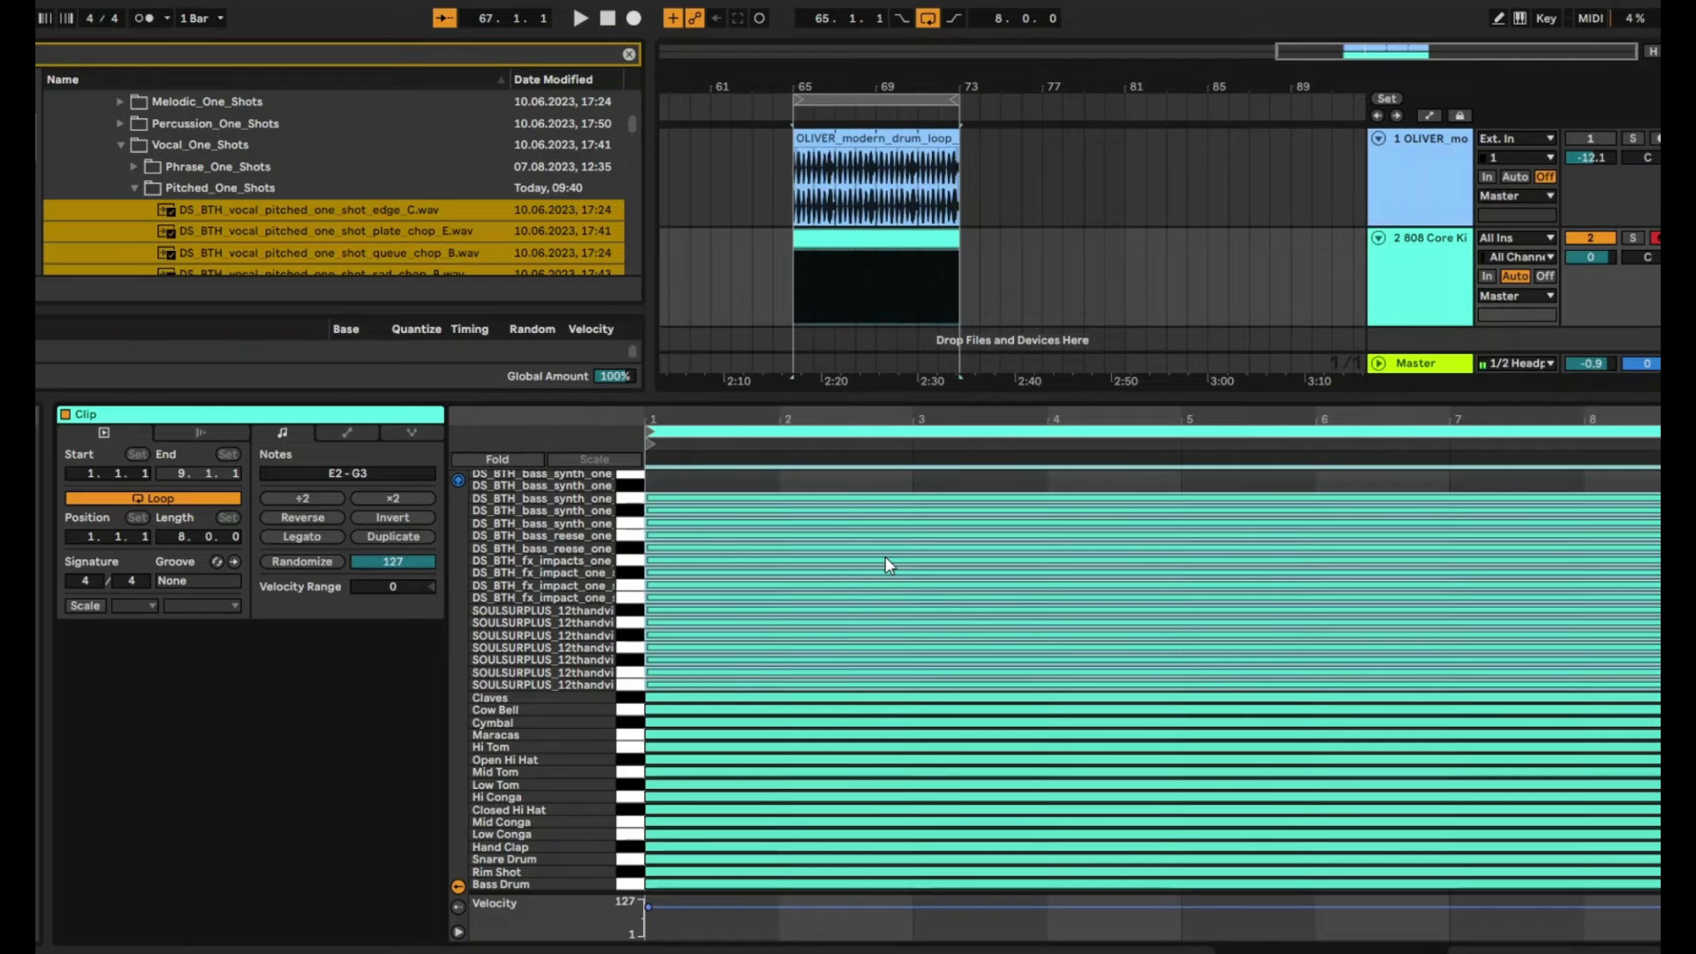
# Step: Copy the 16-note stack upward again onto the bass sample rows directly above the E2–G3 notes
pyautogui.press('Up')
pyautogui.press('Up')
pyautogui.press('Up')
pyautogui.press('Up')
pyautogui.press('Up')
pyautogui.press('Up')
pyautogui.press('Up')
pyautogui.press('Up')
pyautogui.press('Up')
pyautogui.press('Up')
pyautogui.press('Up')
pyautogui.press('Up')
pyautogui.press('Up')
pyautogui.press('Up')
pyautogui.press('Up')
pyautogui.press('Up')
pyautogui.press('Up')
pyautogui.press('Up')
pyautogui.press('Up')
pyautogui.press('Up')
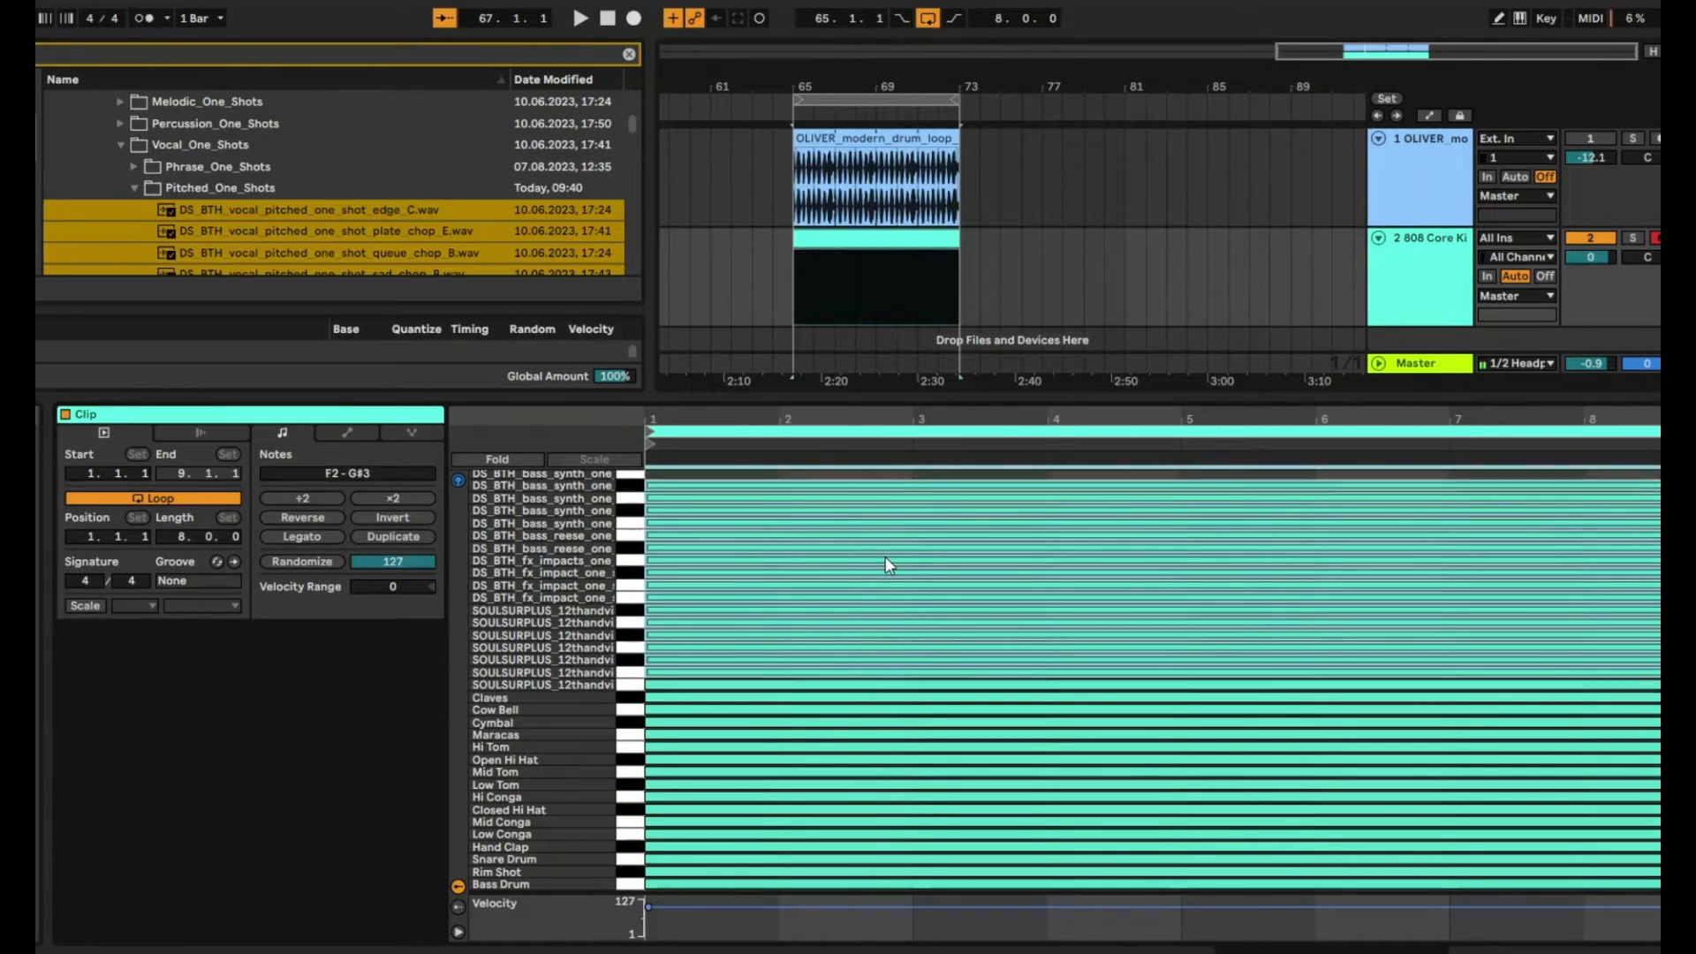
pyautogui.press('Down')
pyautogui.press('Down')
pyautogui.press('Down')
pyautogui.press('Down')
pyautogui.press('Down')
pyautogui.press('Down')
pyautogui.press('Down')
pyautogui.press('Down')
pyautogui.press('Down')
pyautogui.press('Down')
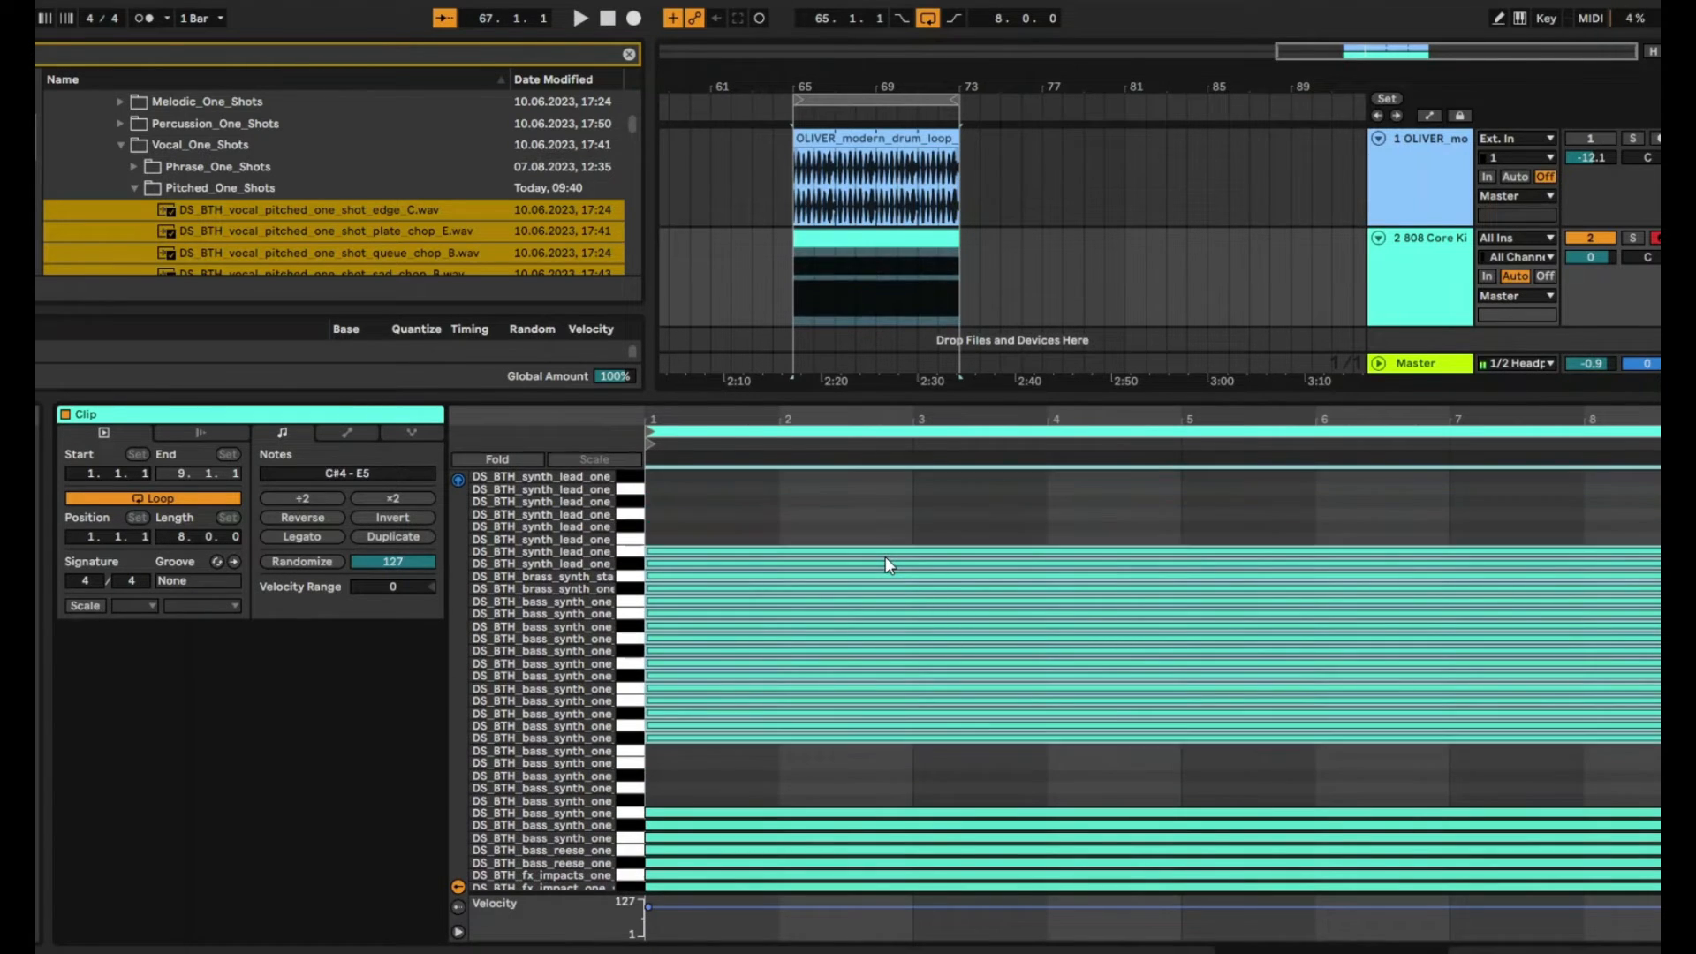
pyautogui.press('Down')
pyautogui.press('Down')
pyautogui.press('Down')
pyautogui.press('Down')
pyautogui.press('Down')
pyautogui.press('Down')
pyautogui.press('Down')
pyautogui.press('Down')
pyautogui.press('Down')
pyautogui.press('Down')
pyautogui.press('Down')
pyautogui.press('Down')
pyautogui.press('Down')
pyautogui.press('Down')
pyautogui.press('Down')
pyautogui.press('Down')
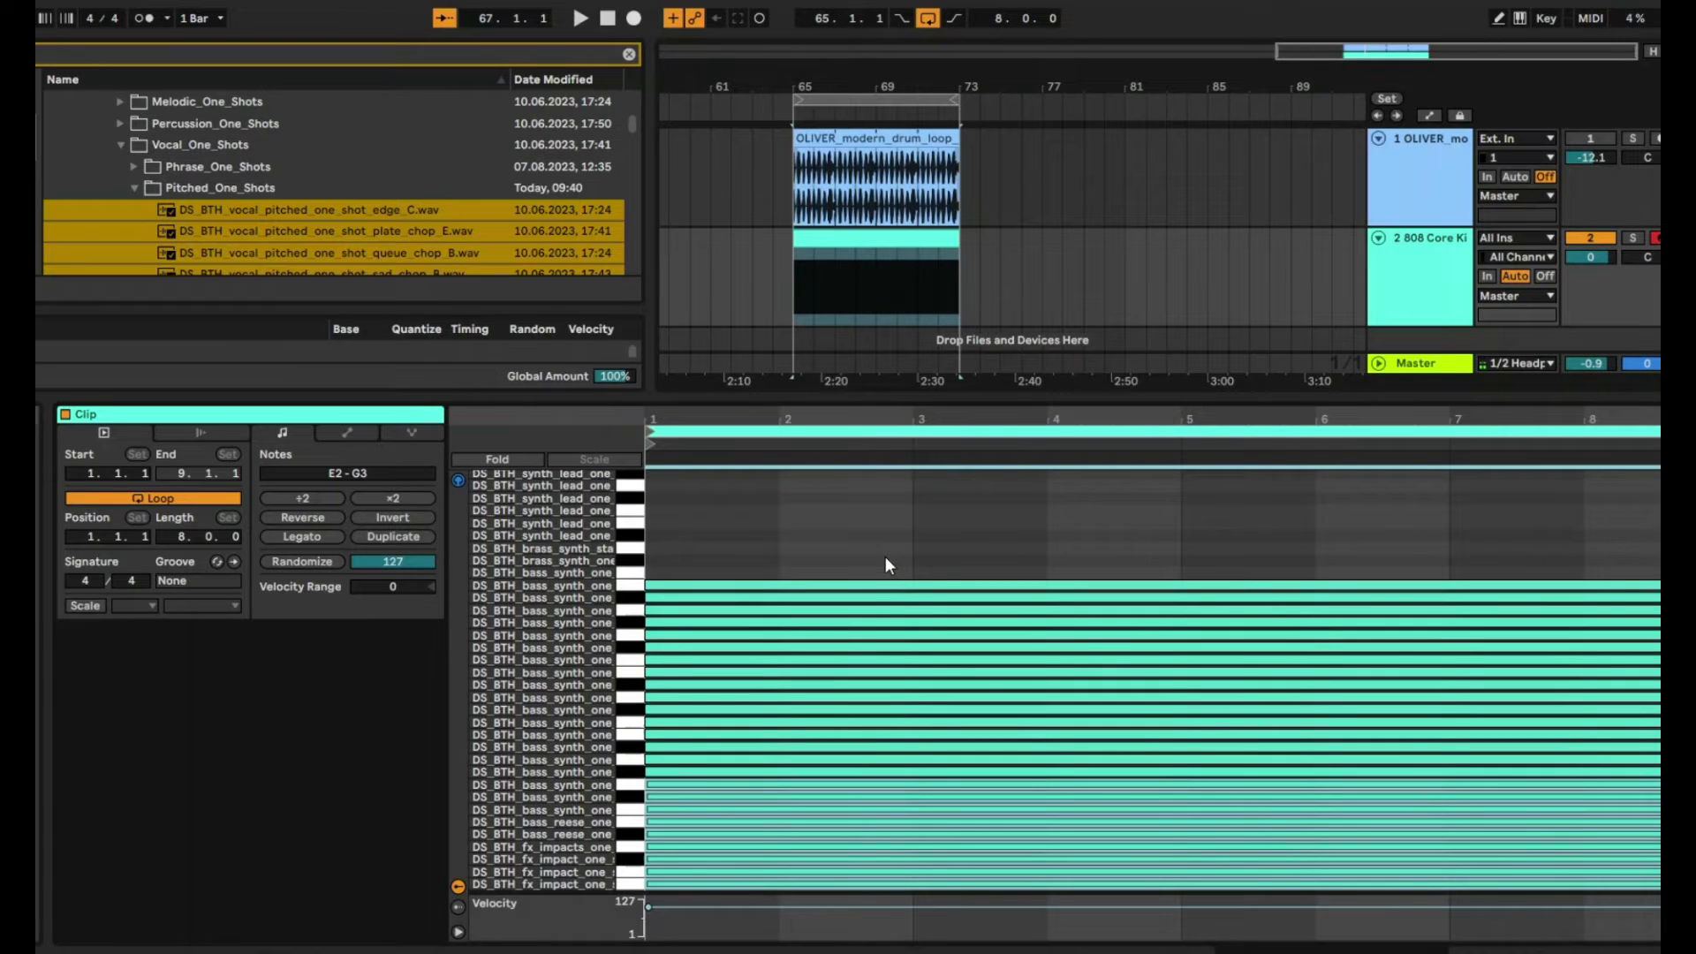
# Step: Copy the held-note stack further up to G#7 so every remaining synth and vocal row has a note, and review the folded rows
pyautogui.press('Up')
pyautogui.press('Up')
pyautogui.press('Up')
pyautogui.press('Up')
pyautogui.press('Up')
pyautogui.press('Up')
pyautogui.press('Up')
pyautogui.press('Up')
pyautogui.press('Up')
pyautogui.press('Up')
pyautogui.press('Up')
pyautogui.press('Up')
pyautogui.press('Up')
pyautogui.press('Up')
pyautogui.press('Up')
pyautogui.press('Up')
pyautogui.press('Up')
pyautogui.press('Up')
pyautogui.press('Up')
pyautogui.press('Up')
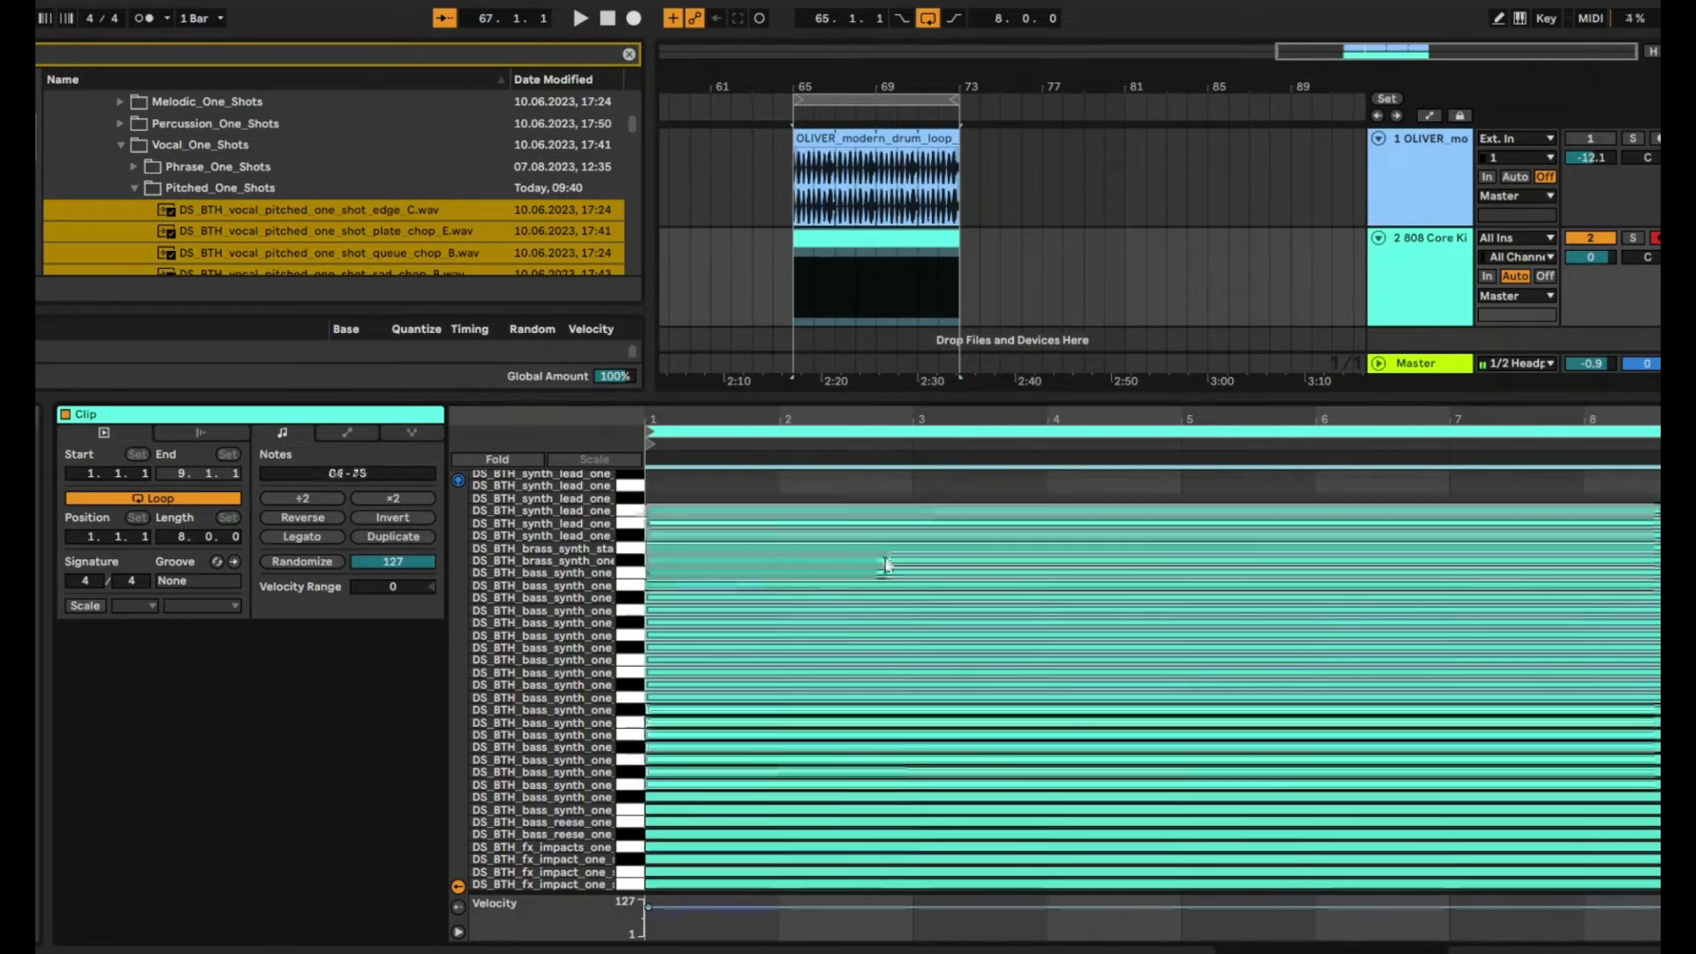
pyautogui.press('Up')
pyautogui.press('Up')
pyautogui.press('Up')
pyautogui.press('Up')
pyautogui.press('Up')
pyautogui.press('Up')
pyautogui.press('Up')
pyautogui.press('Up')
pyautogui.press('Up')
pyautogui.press('Up')
pyautogui.press('Up')
pyautogui.press('Up')
pyautogui.press('Up')
pyautogui.press('Up')
pyautogui.press('Up')
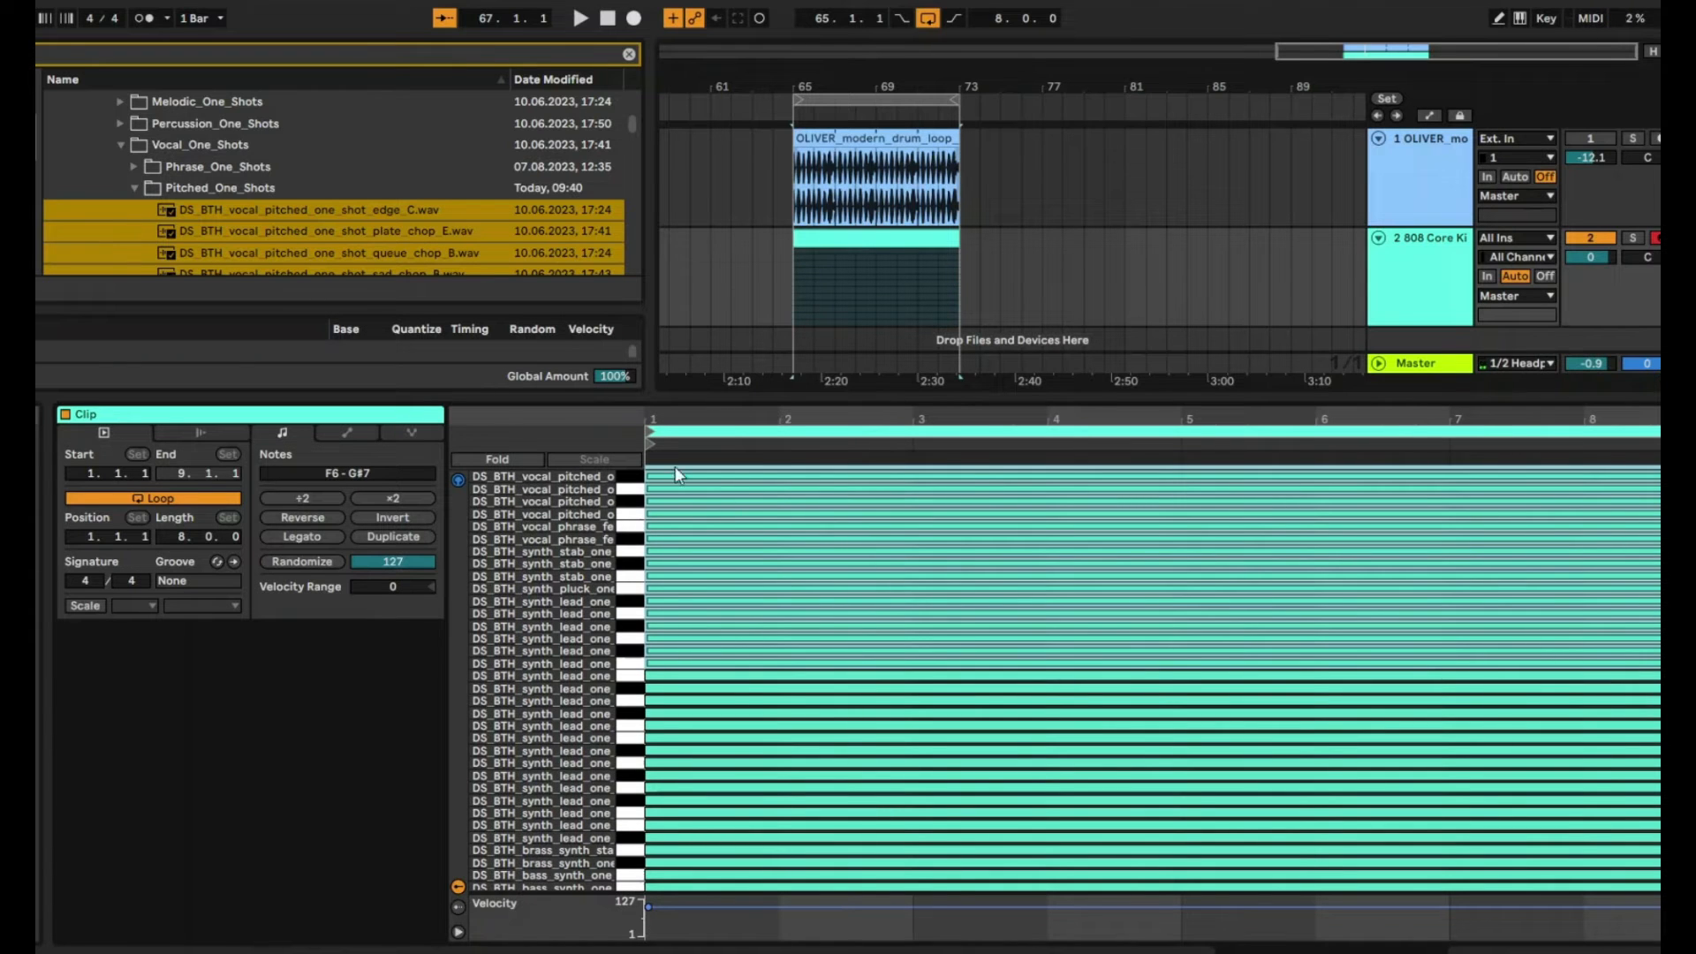
pyautogui.scroll(-10, 971, 692)
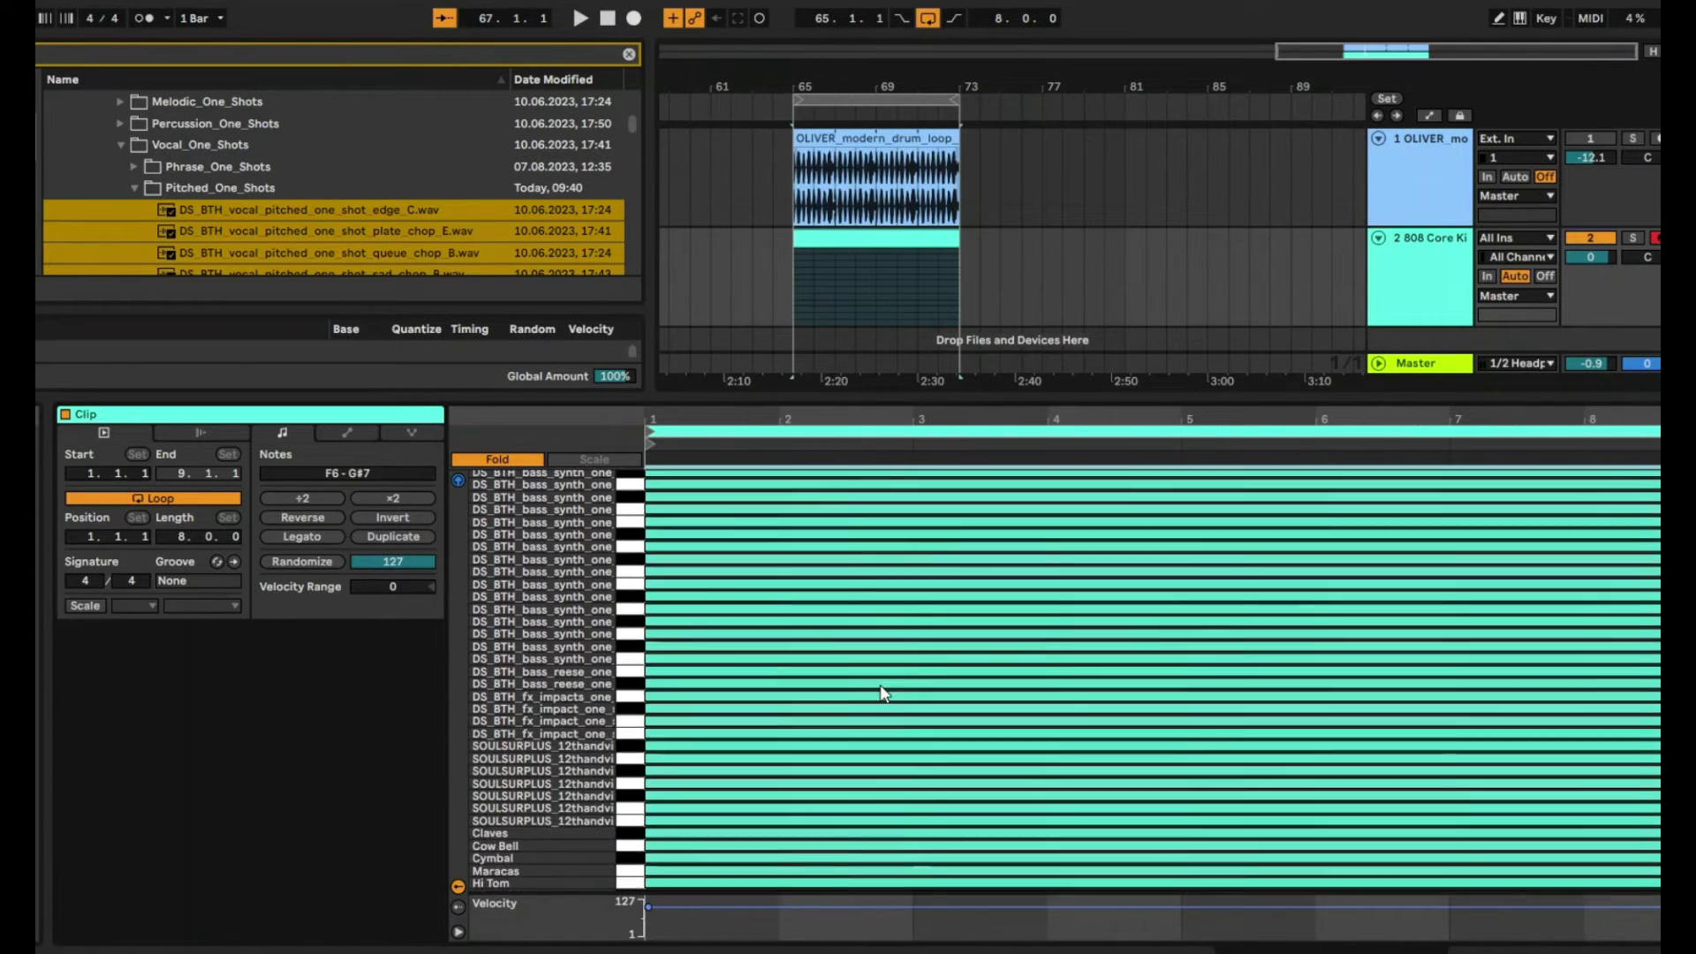
# Step: Play the loop and set the Arpeggiator's Gate to 45 %, Steps to 2, Offset to 2 and Key to D
pyautogui.click(1421, 256)
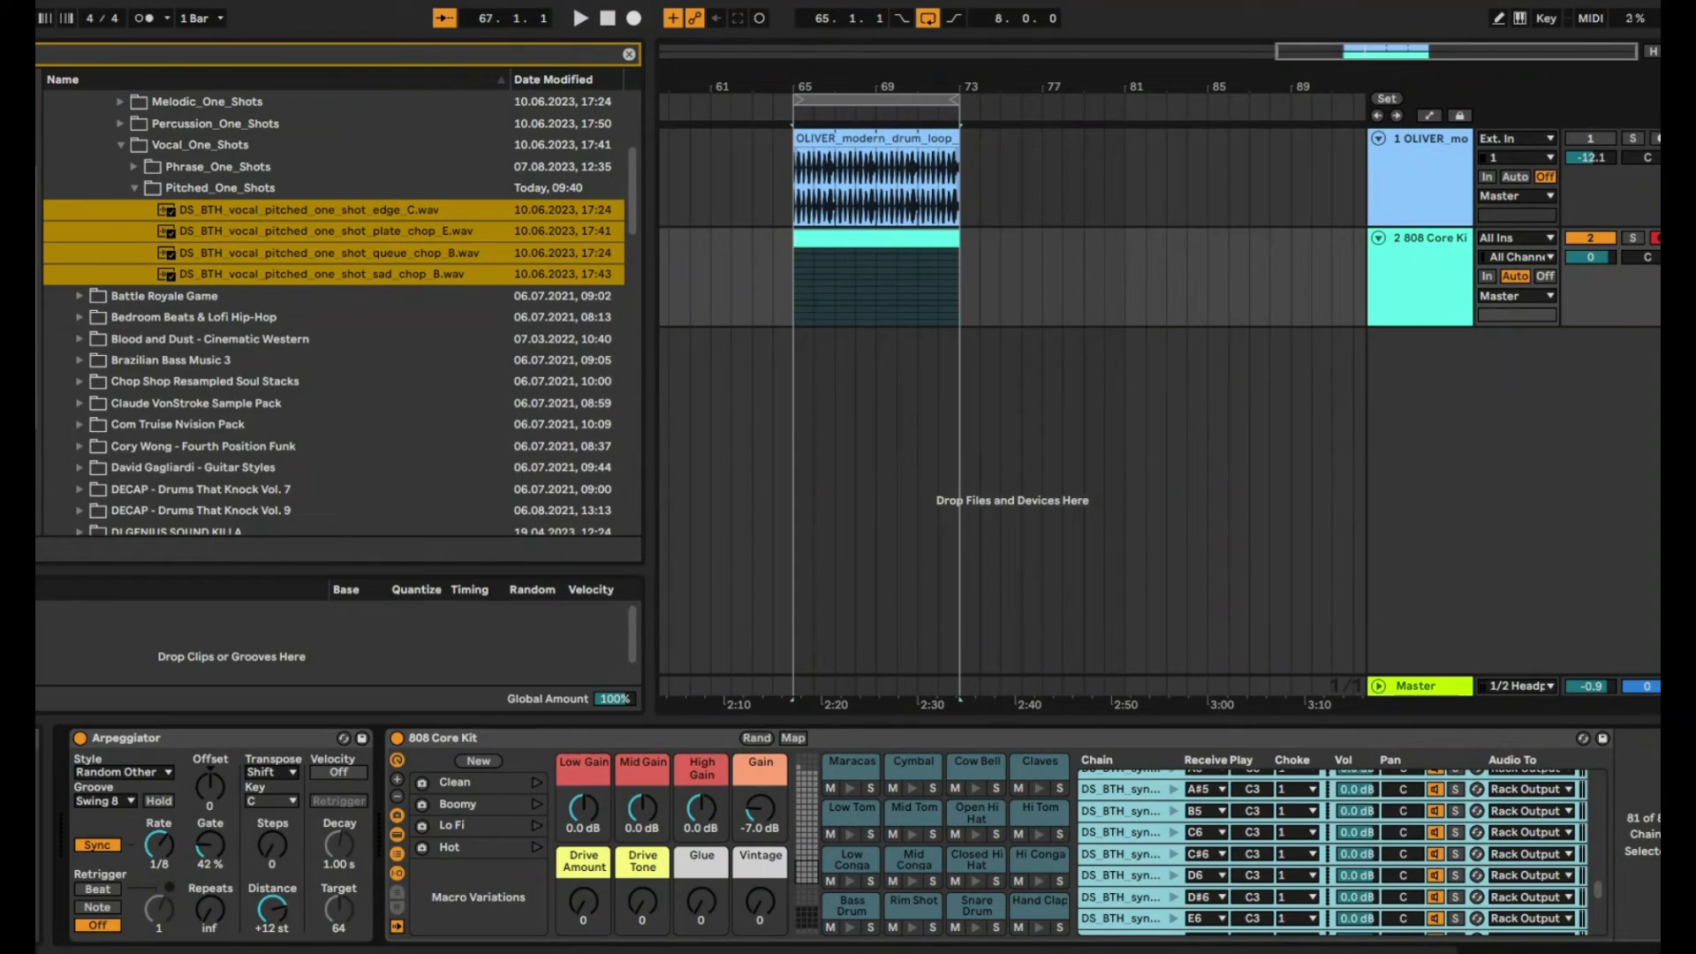
pyautogui.press('space')
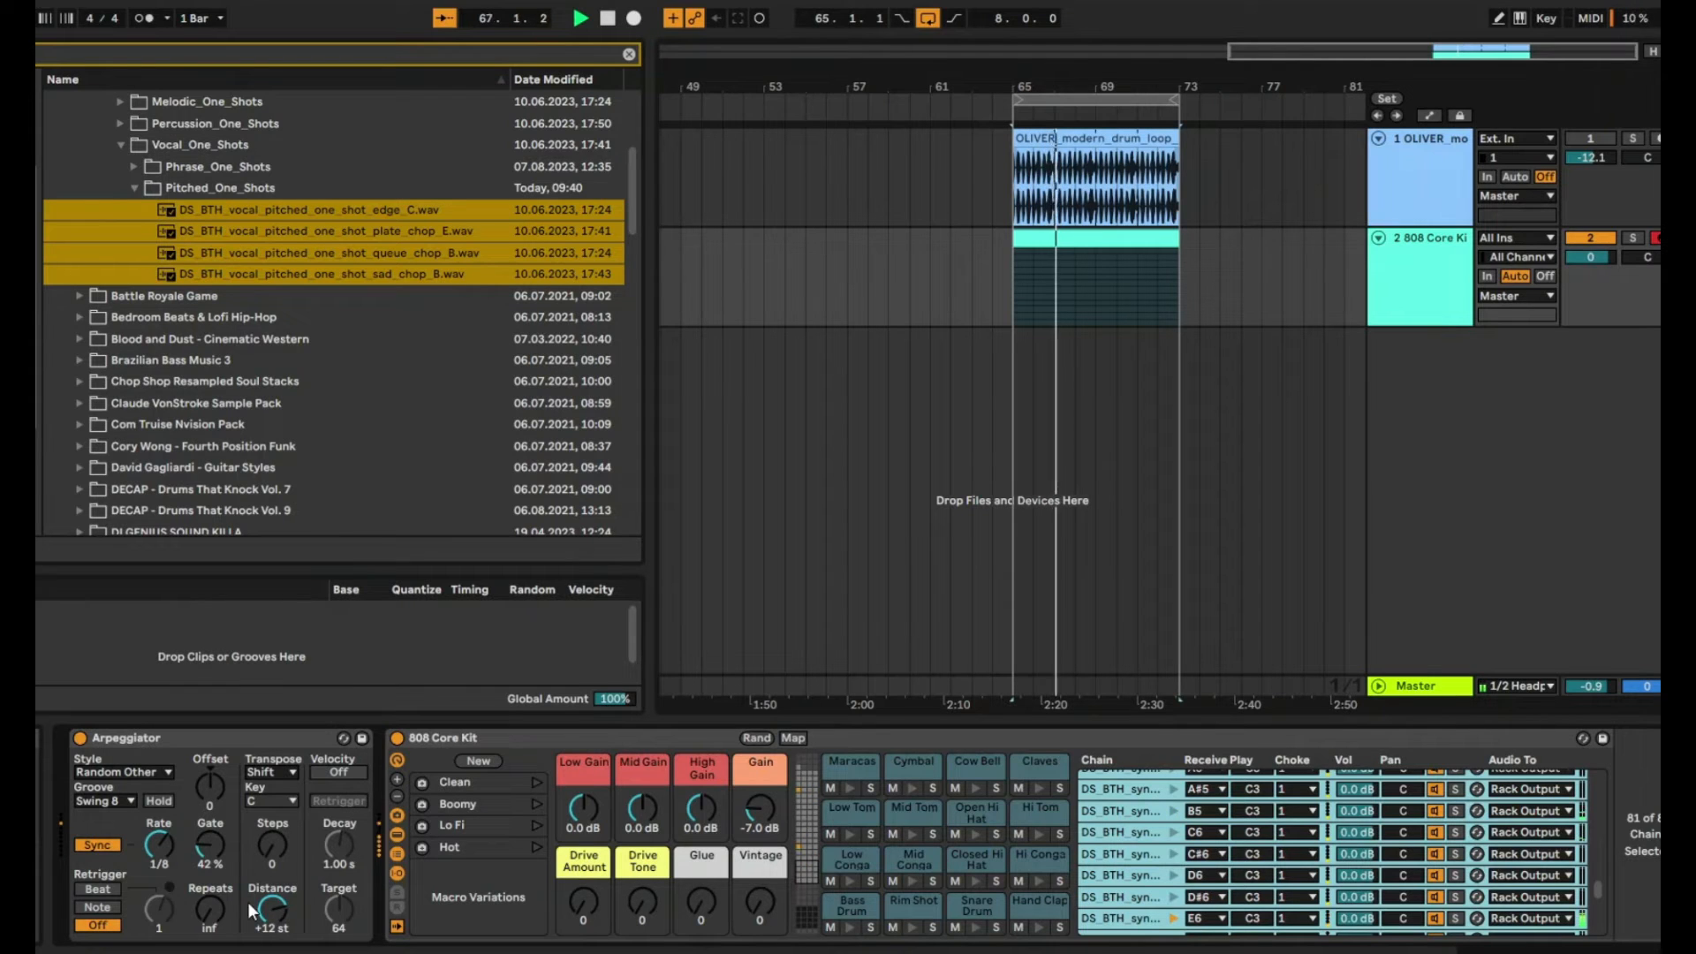
pyautogui.click(222, 842)
pyautogui.moveTo(216, 835); pyautogui.dragTo(210, 883)
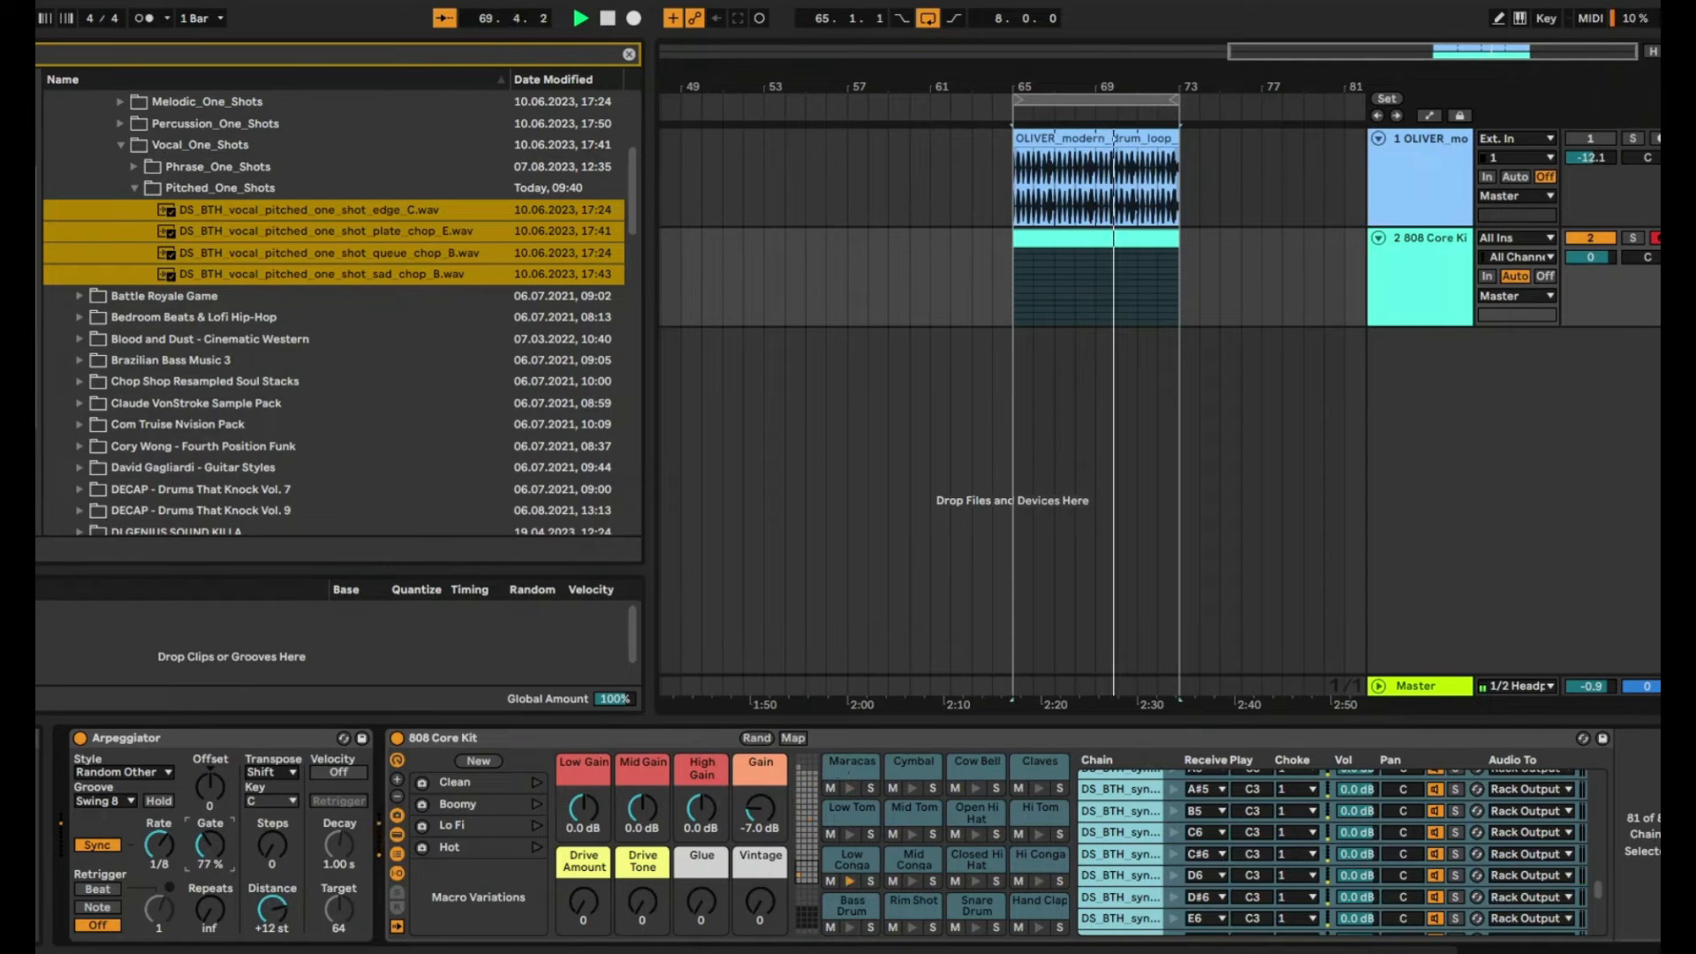
pyautogui.moveTo(272, 840)
pyautogui.mouseDown()
pyautogui.moveTo(272, 826)
pyautogui.moveTo(272, 850)
pyautogui.mouseUp()
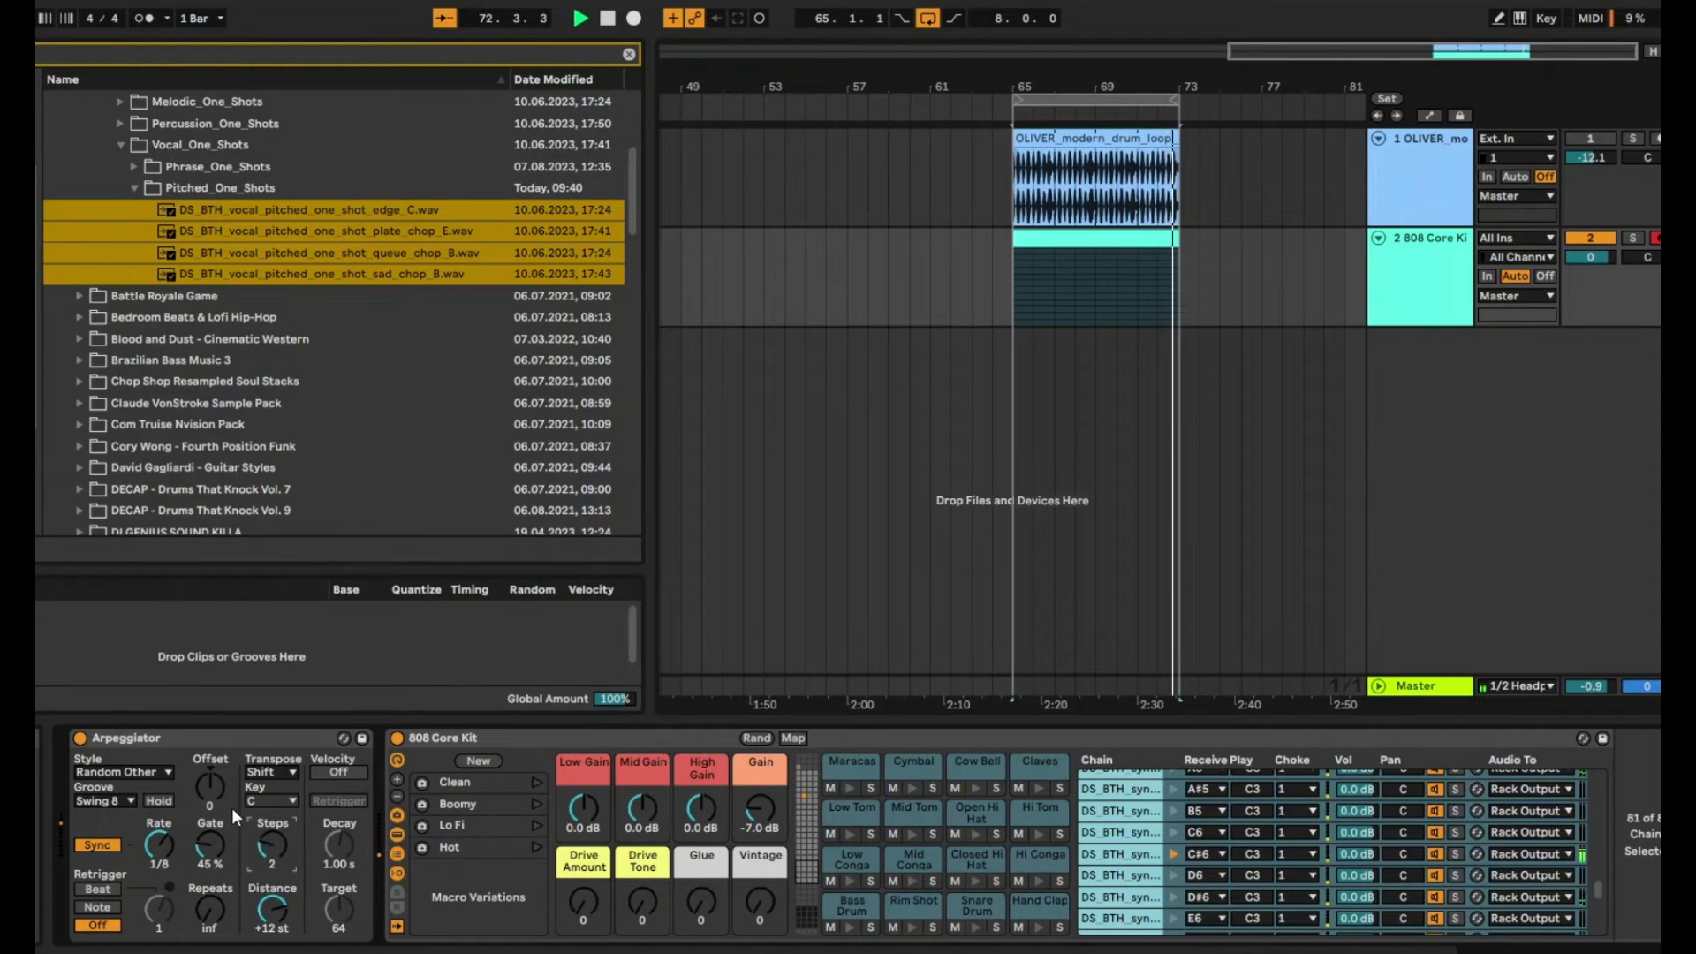
pyautogui.moveTo(209, 786); pyautogui.dragTo(210, 776)
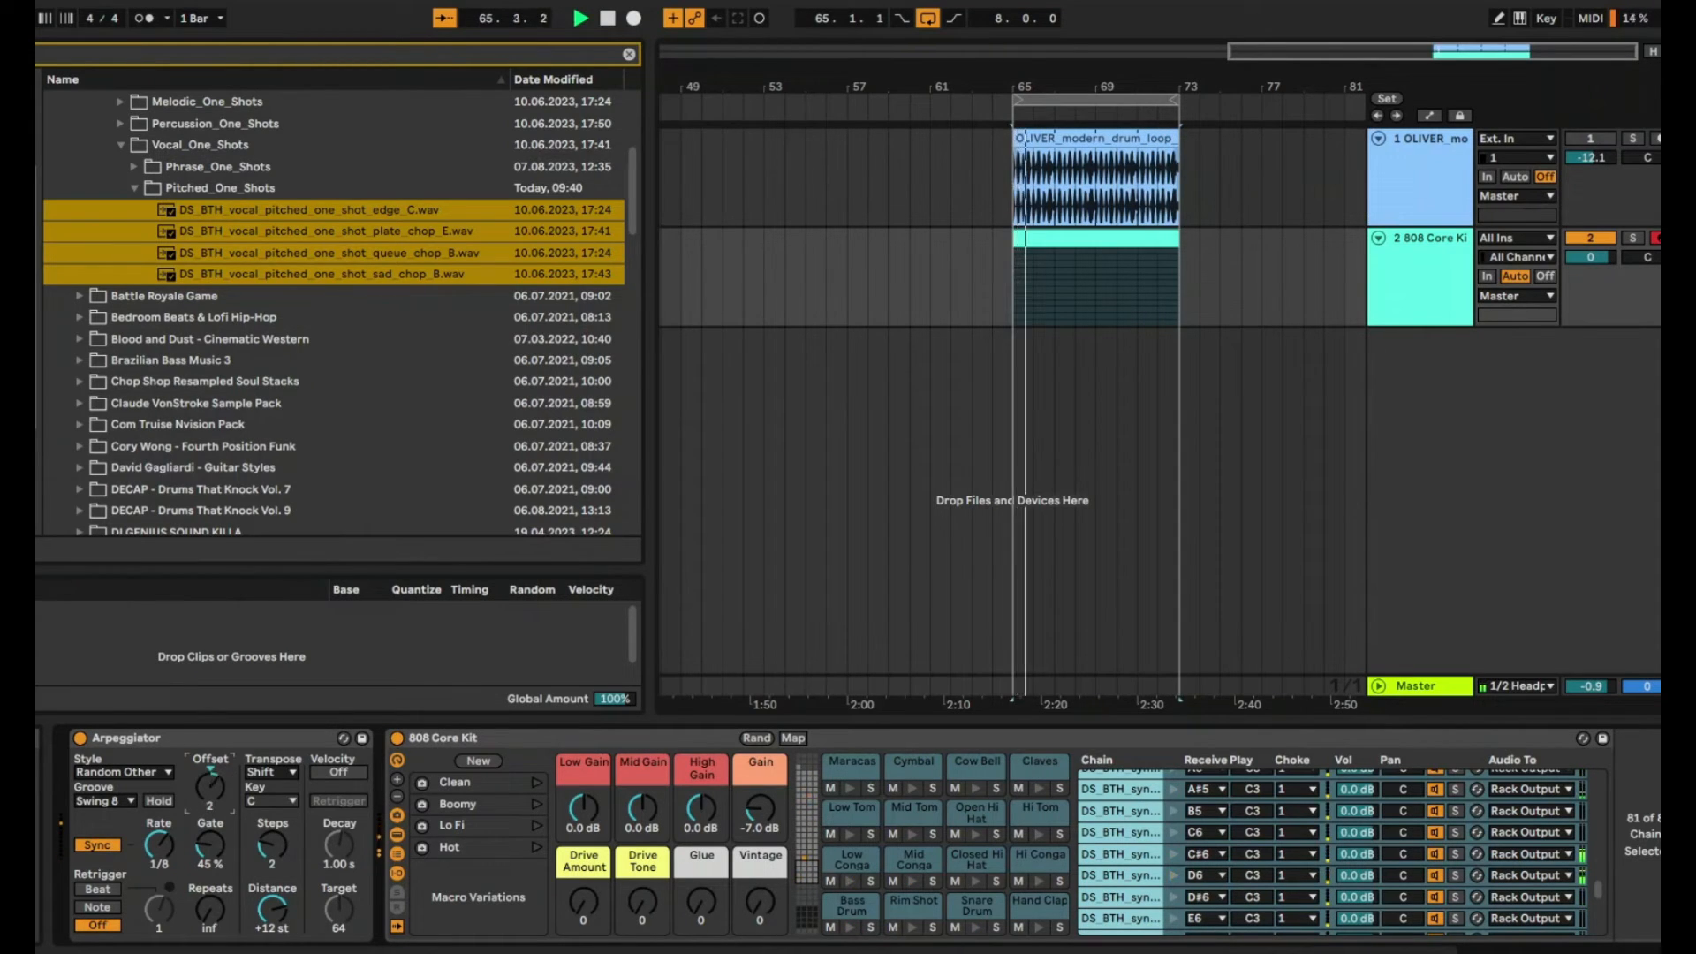
pyautogui.click(277, 796)
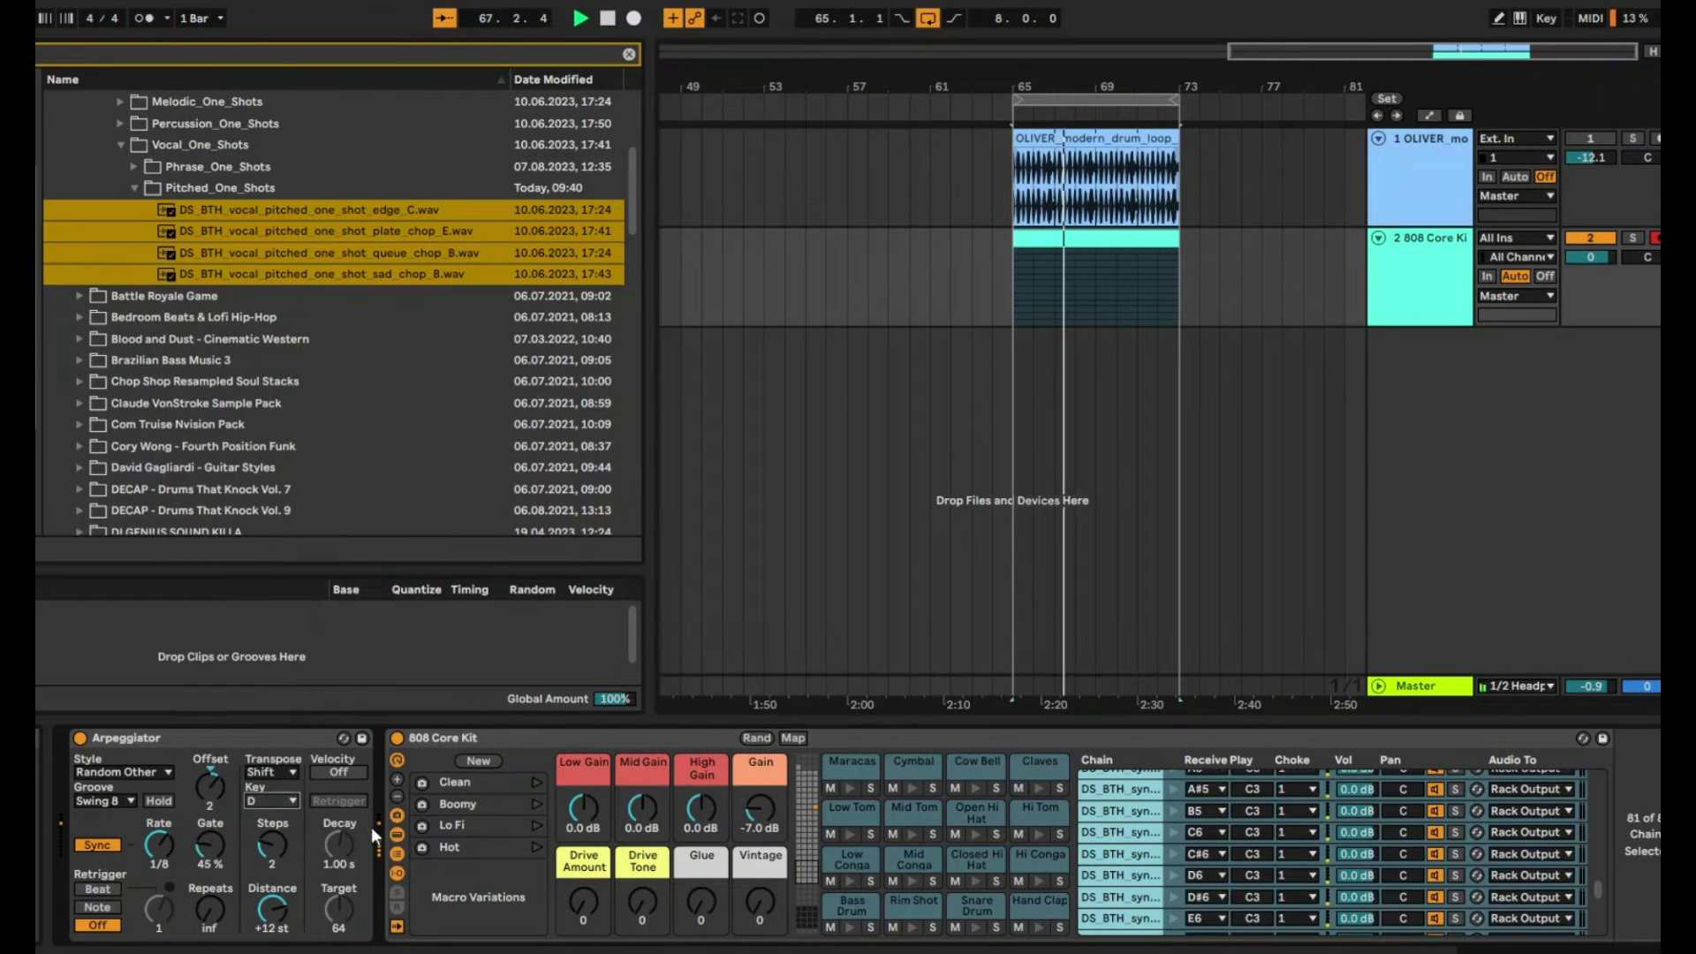
pyautogui.click(295, 747)
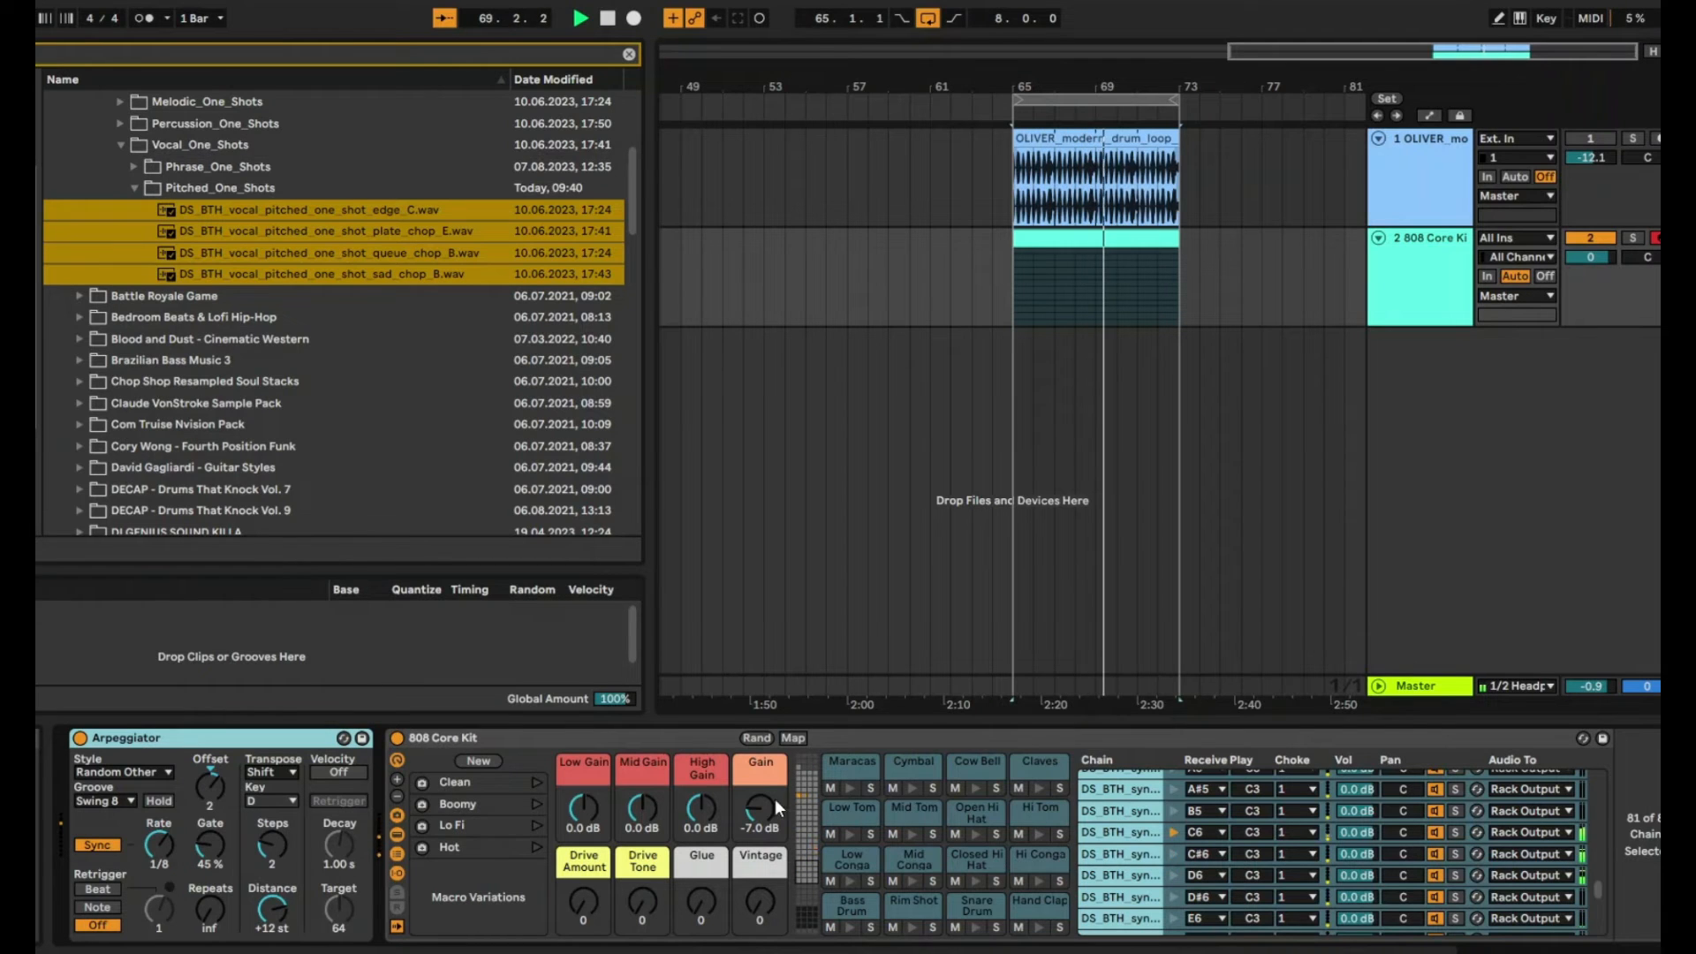
# Step: Set the 808 Core Kit's High Gain to -3.4 dB, Drive Amount to 68, Drive Tone to 41, Glue to 59 and Vintage to 36
pyautogui.click(704, 809)
pyautogui.moveTo(702, 808); pyautogui.dragTo(698, 828)
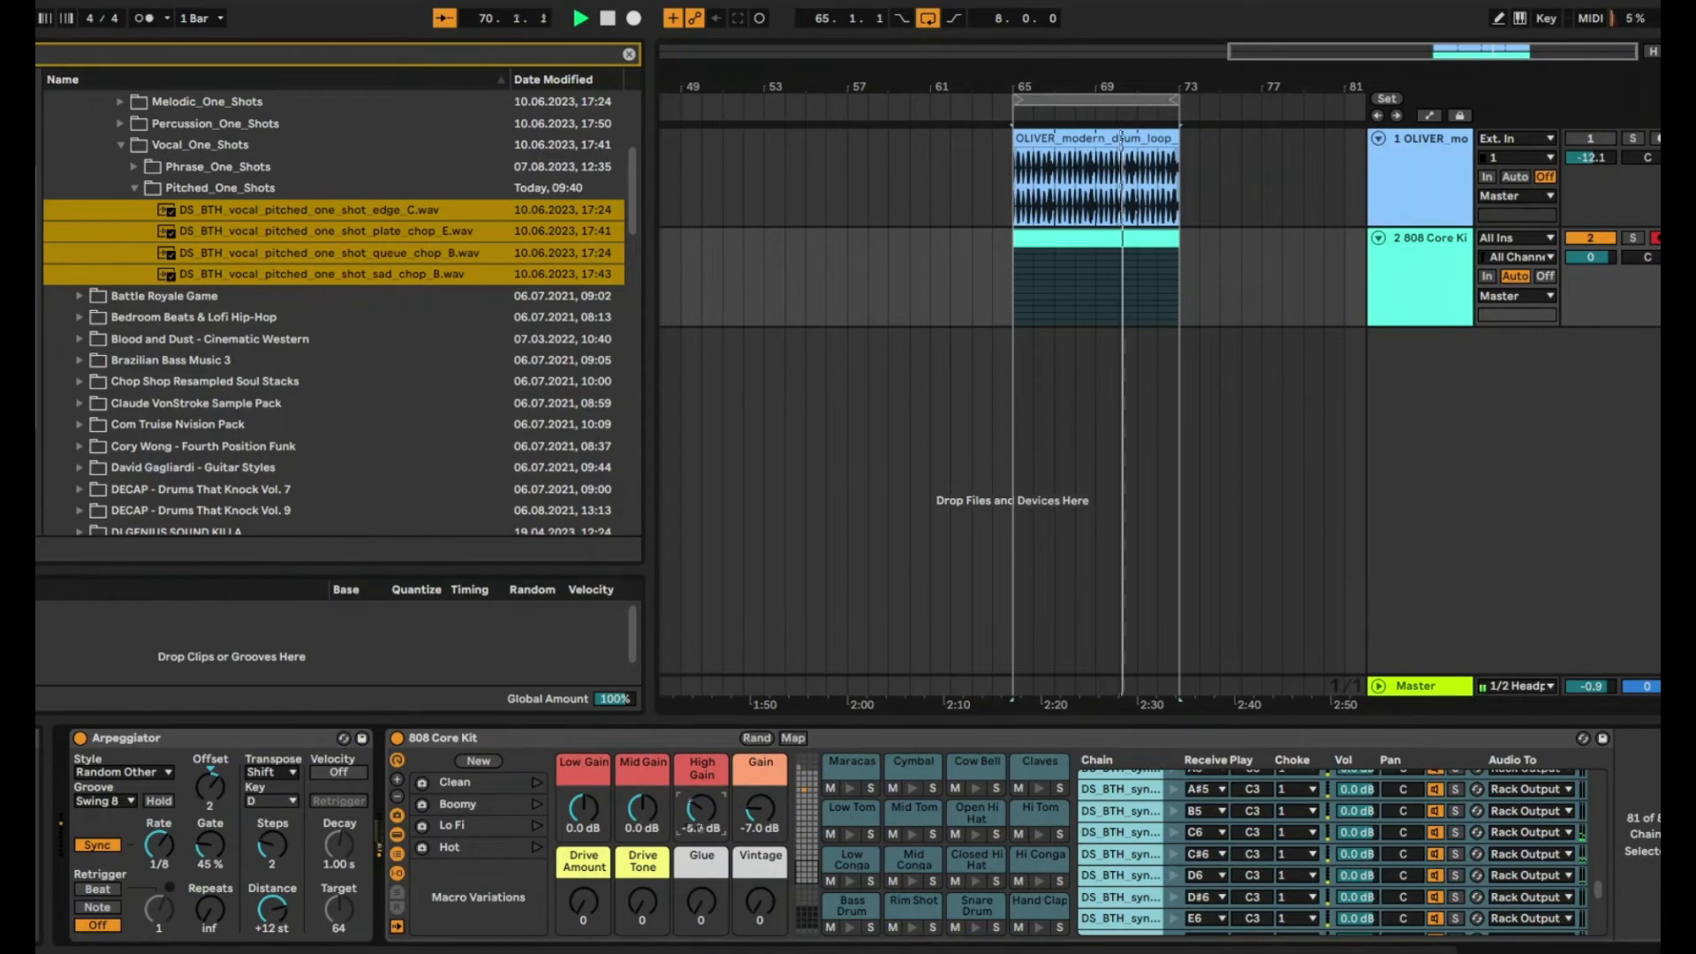
pyautogui.moveTo(582, 901); pyautogui.dragTo(698, 869)
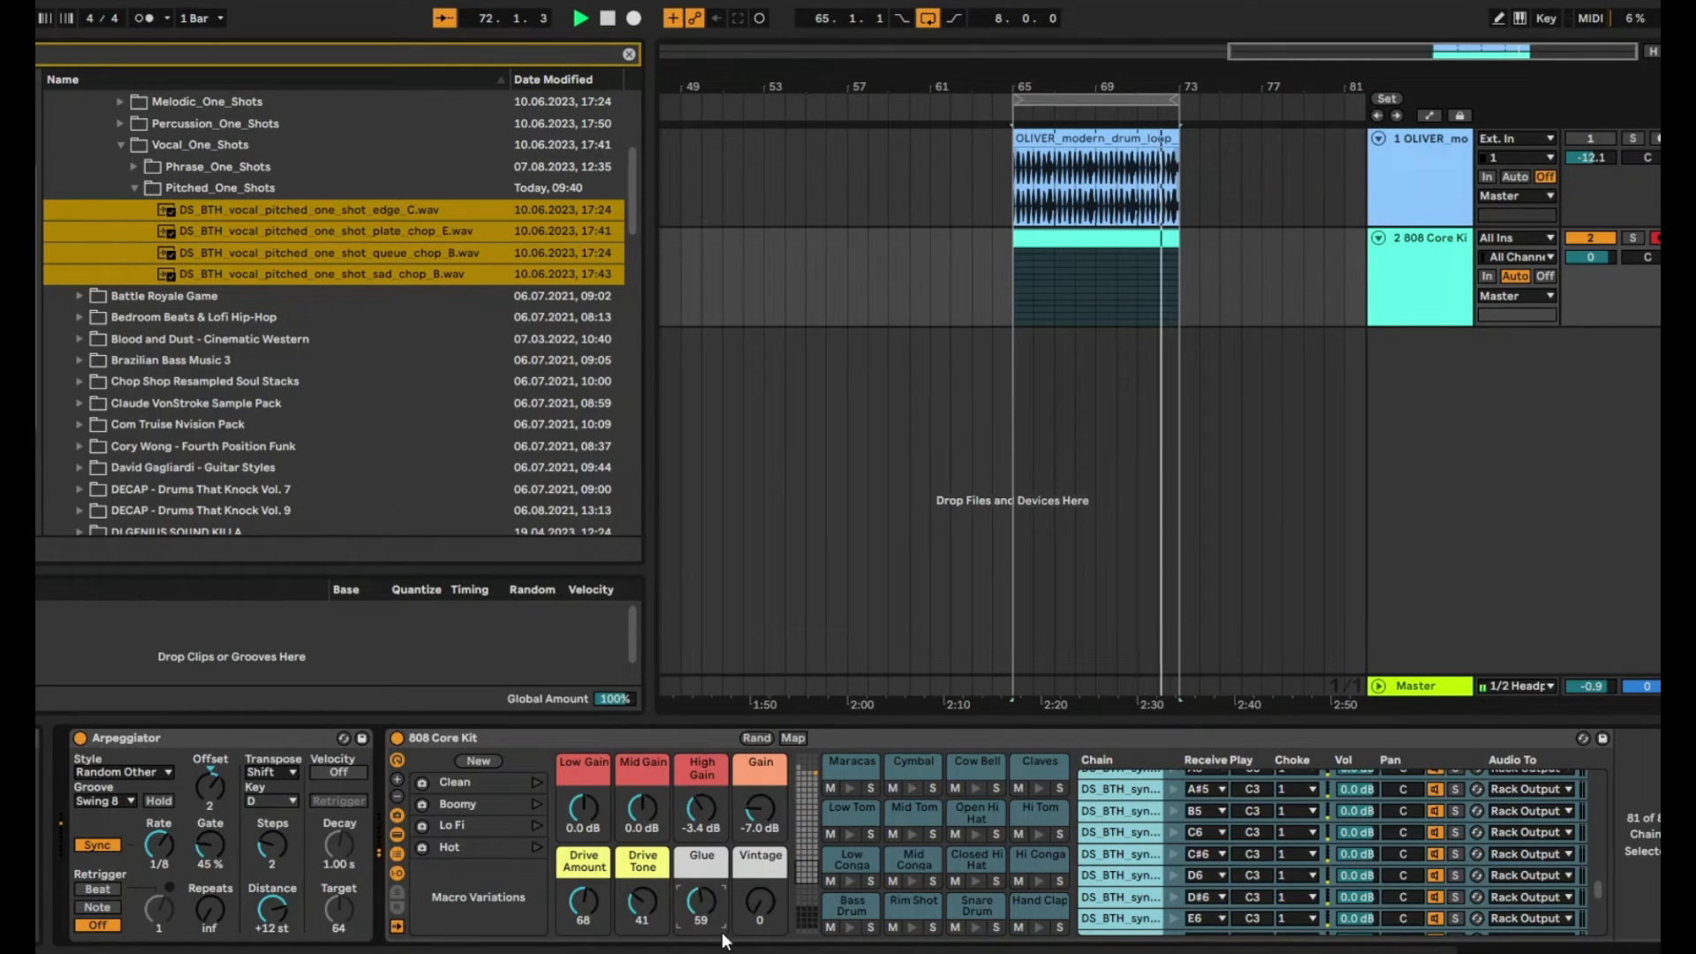
pyautogui.moveTo(759, 919); pyautogui.dragTo(758, 876)
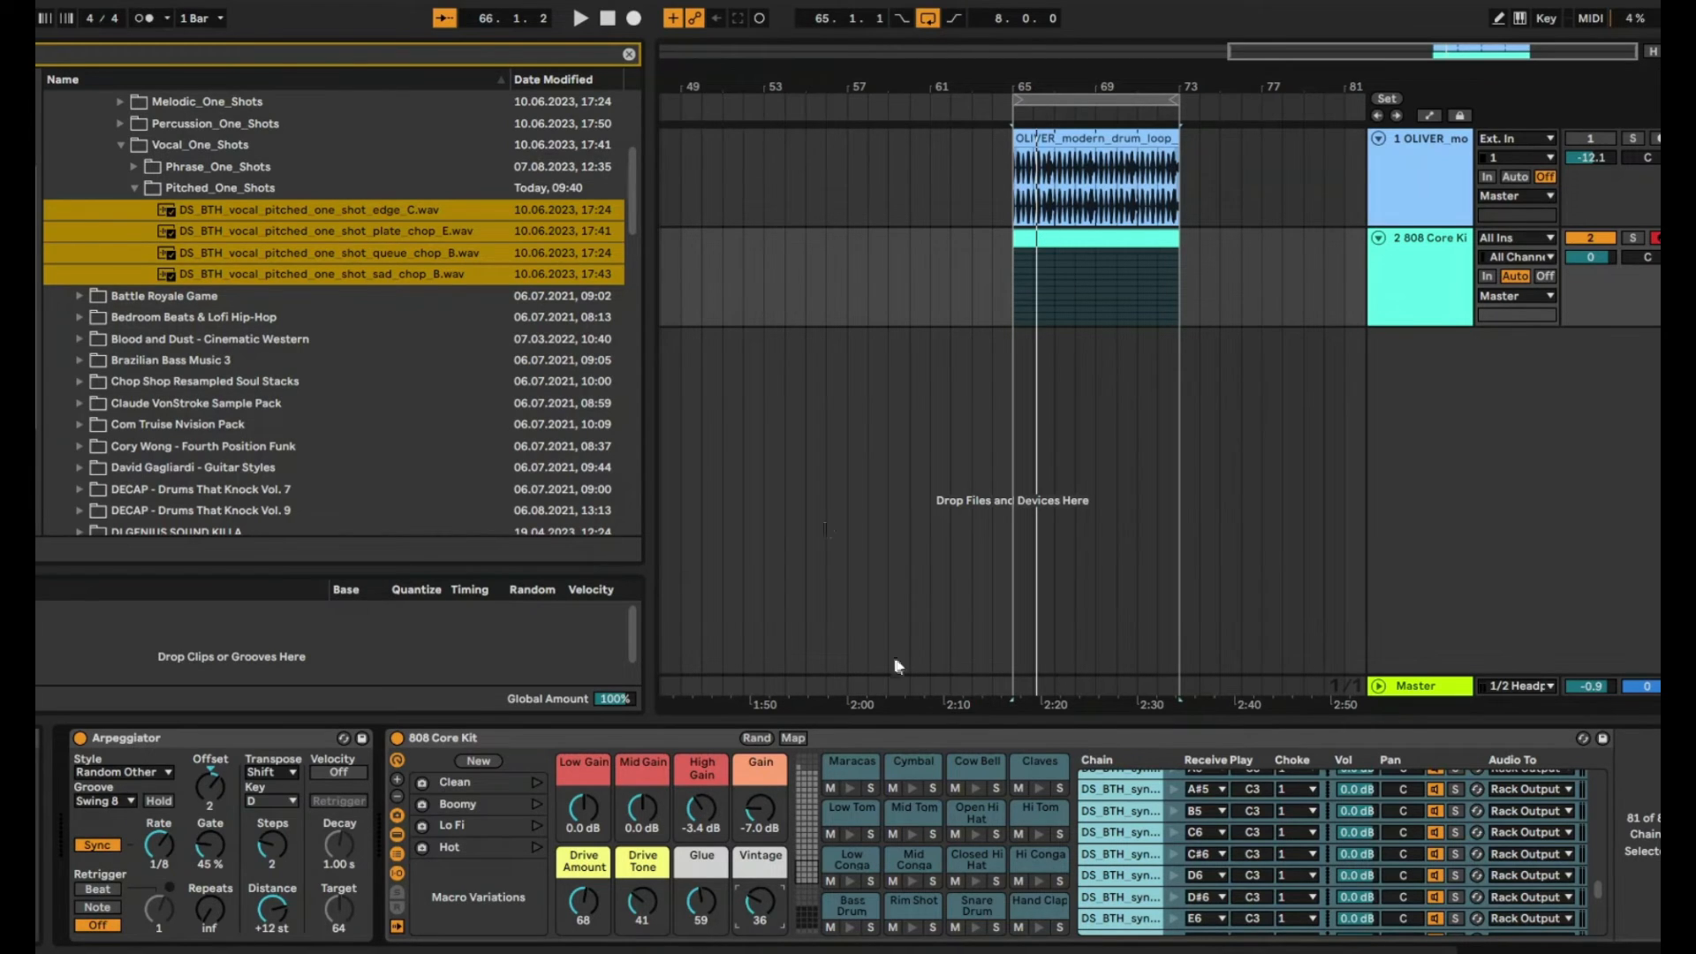
# Step: Reactivate the drum loop track and play the looped section together with the 808 Core Kit
pyautogui.moveTo(1122, 75); pyautogui.dragTo(1060, 128)
pyautogui.click(1021, 99)
pyautogui.click(1595, 141)
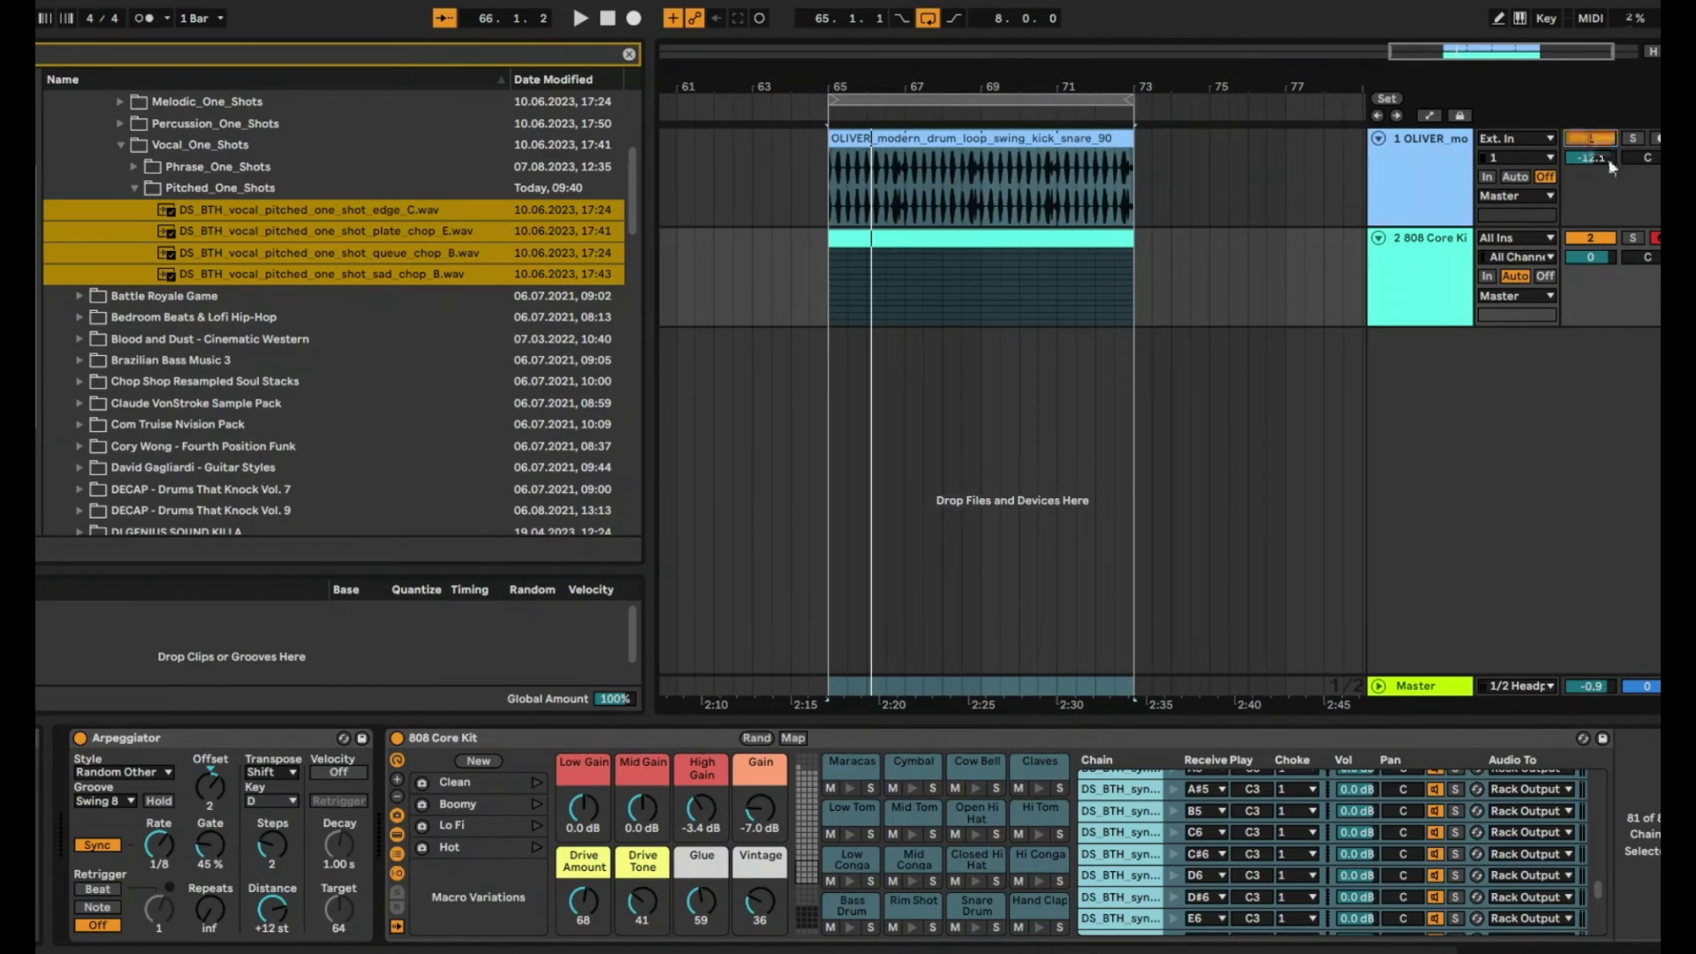
pyautogui.press('space')
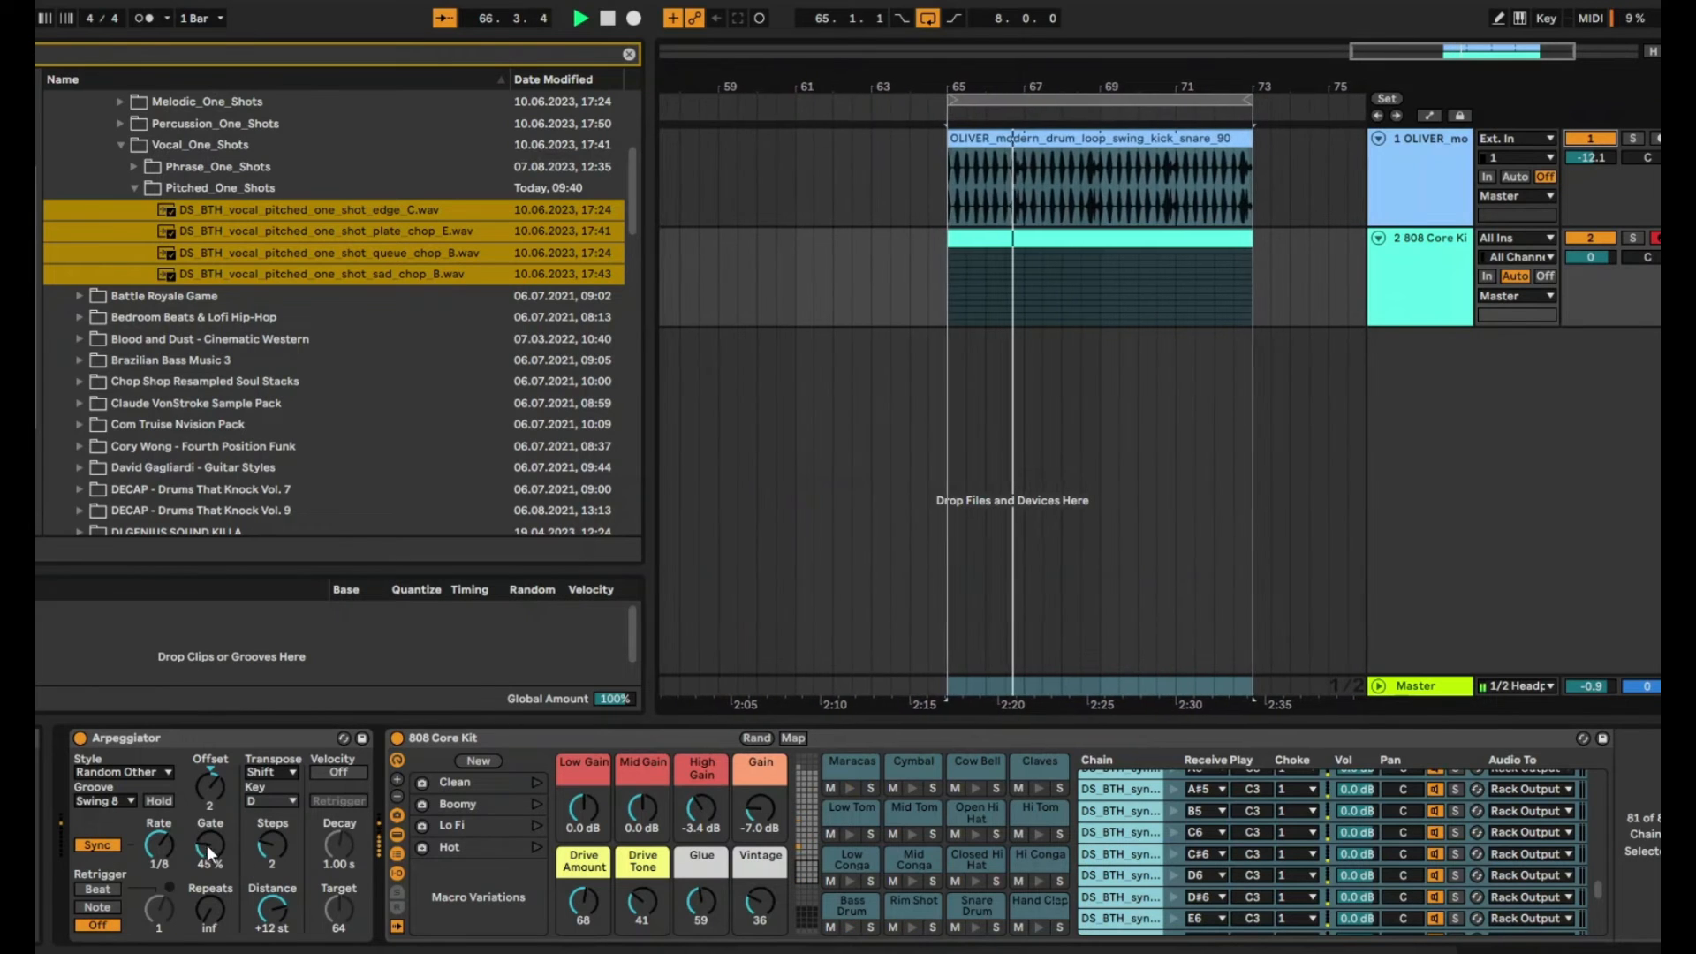
# Step: Set the Arpeggiator's Gate to 15 %, Groove to Swing 16 and Rate to 1/16 while the loop plays
pyautogui.moveTo(208, 850)
pyautogui.mouseDown()
pyautogui.moveTo(208, 896)
pyautogui.moveTo(209, 882)
pyautogui.mouseUp()
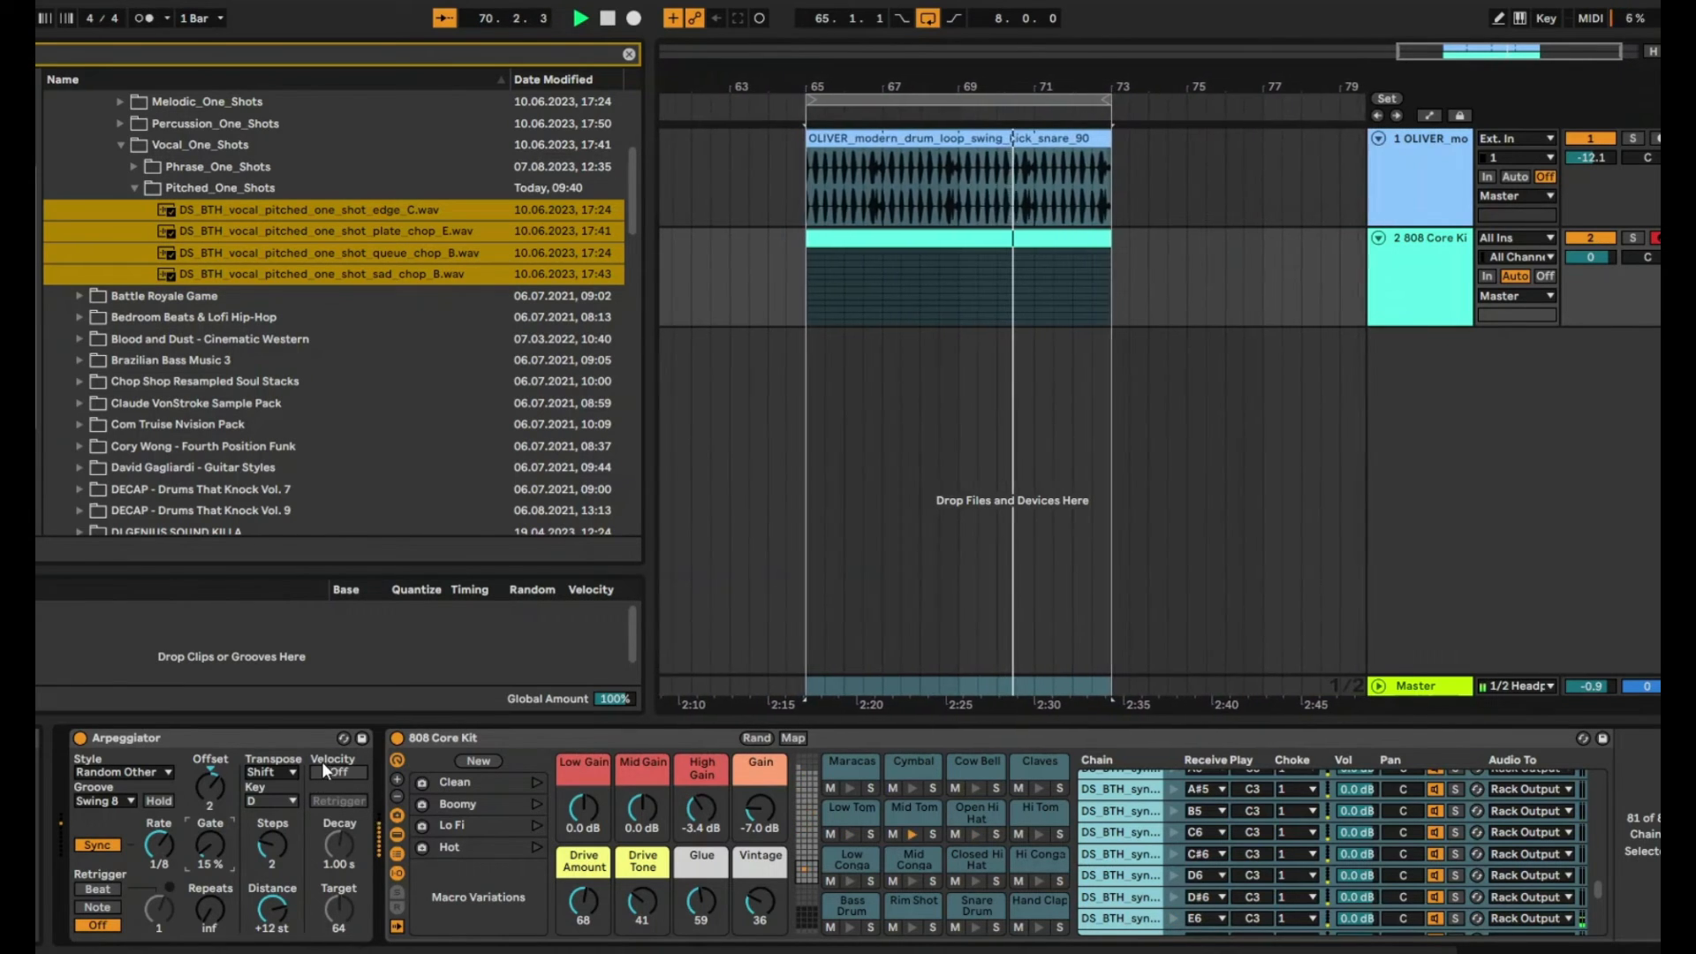
pyautogui.click(106, 802)
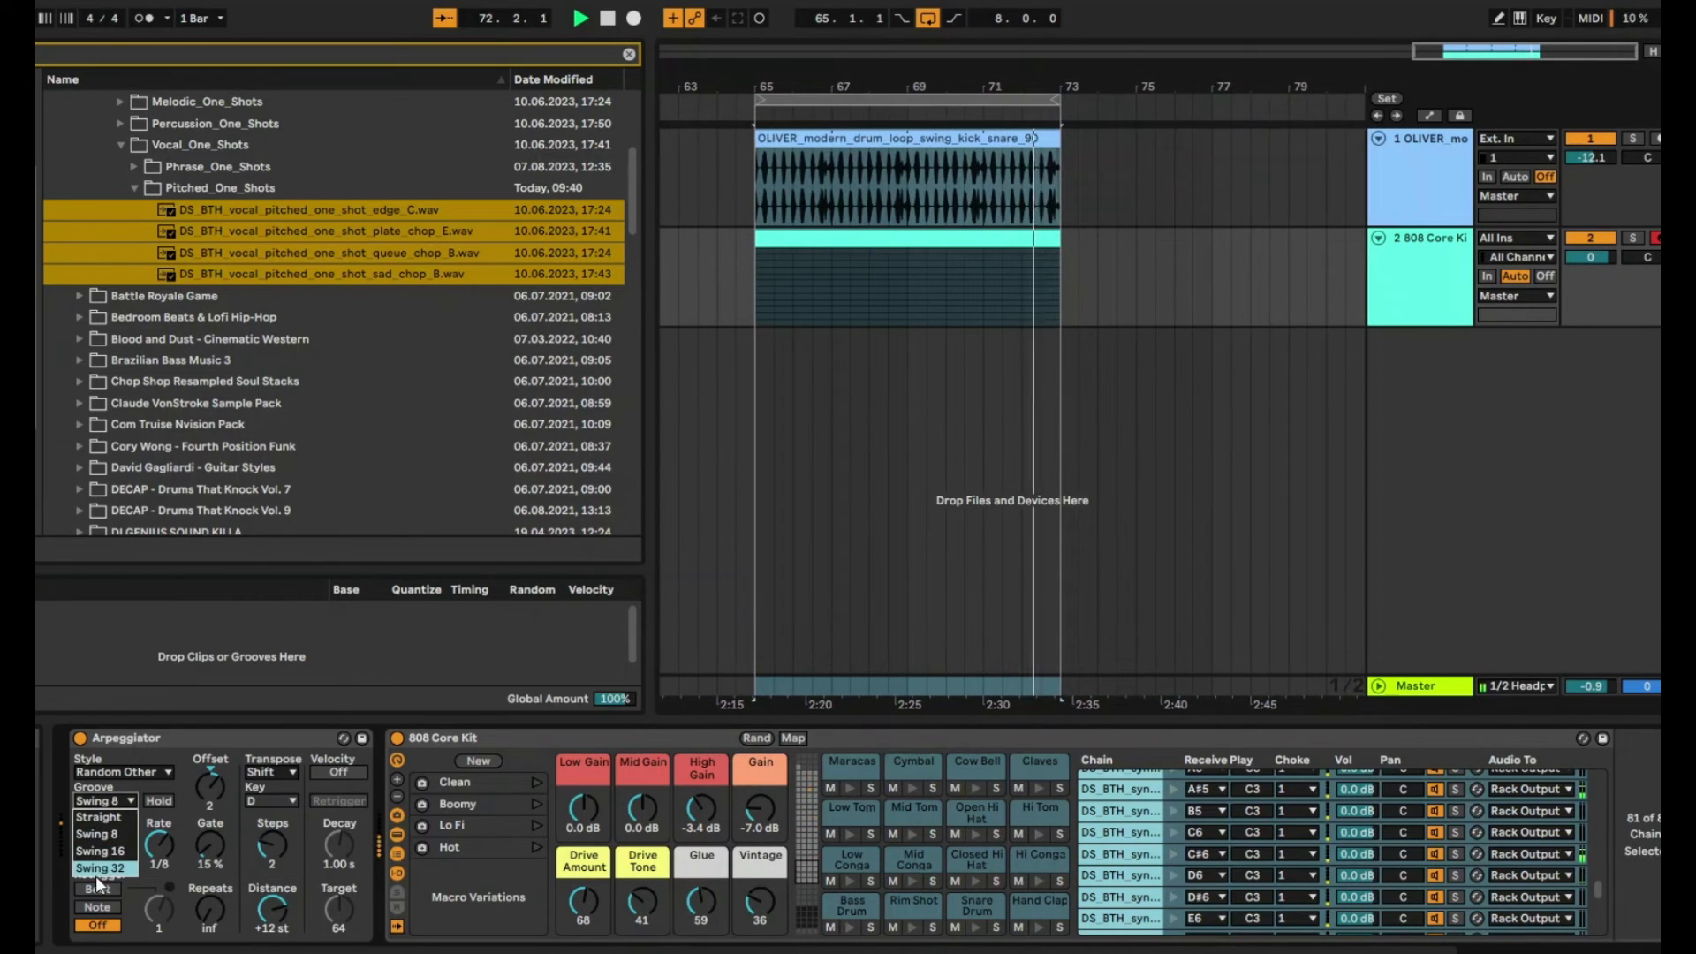
pyautogui.click(95, 853)
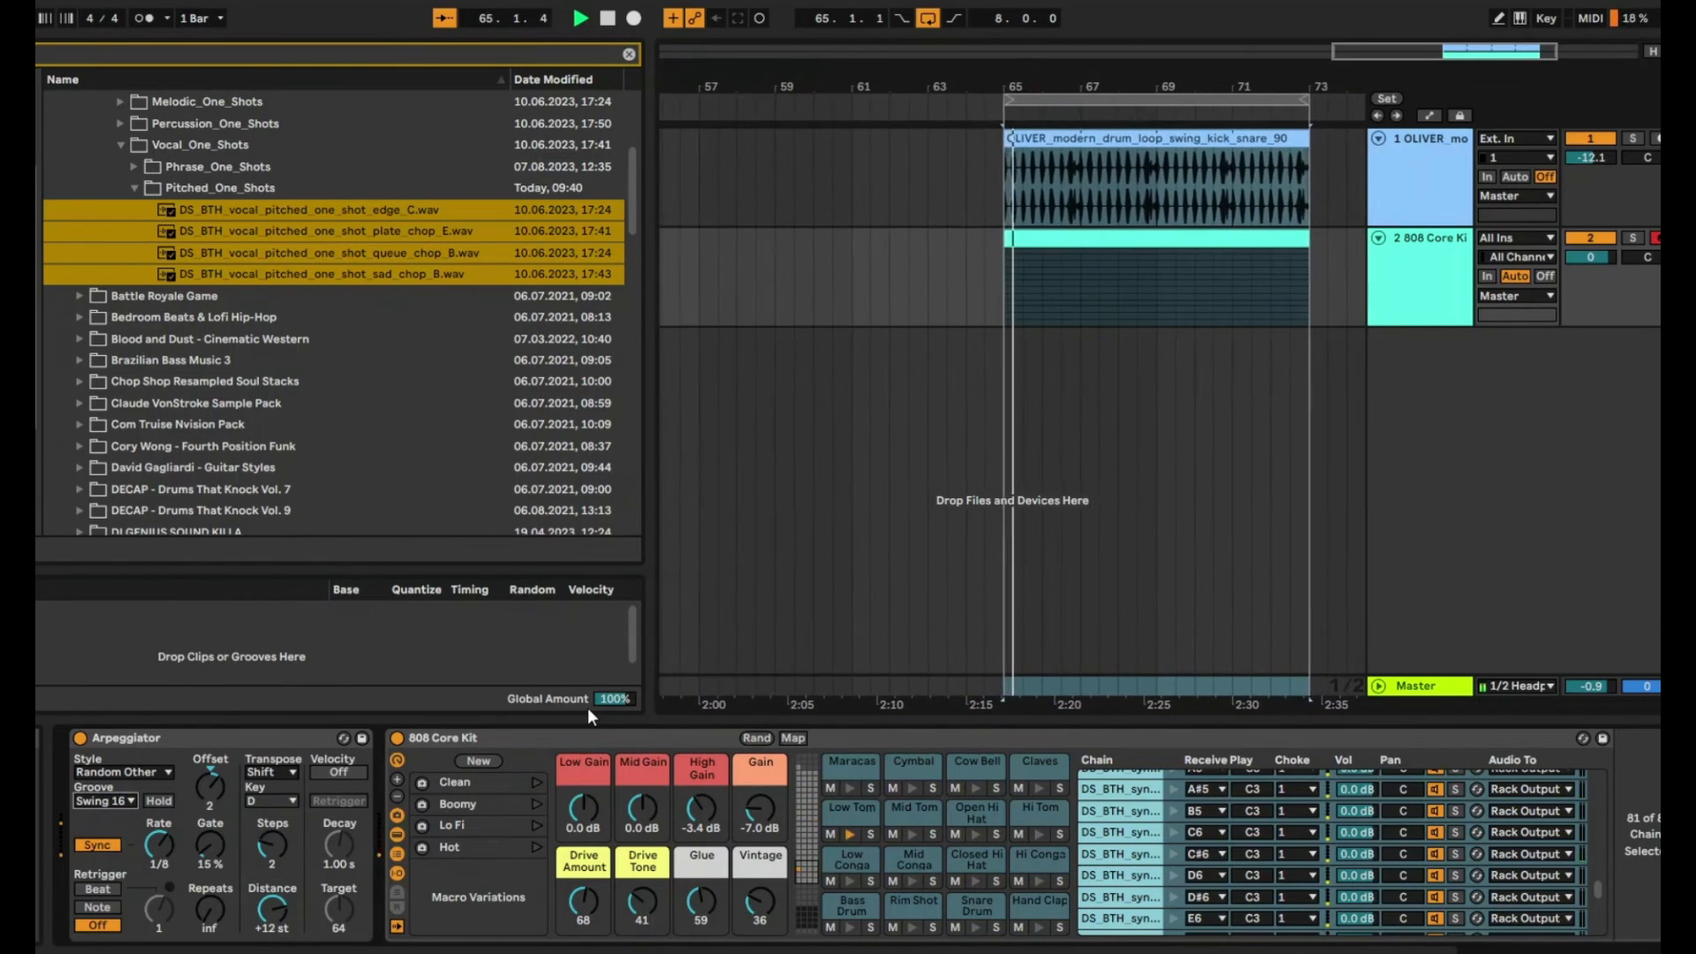
pyautogui.moveTo(153, 853); pyautogui.dragTo(153, 867)
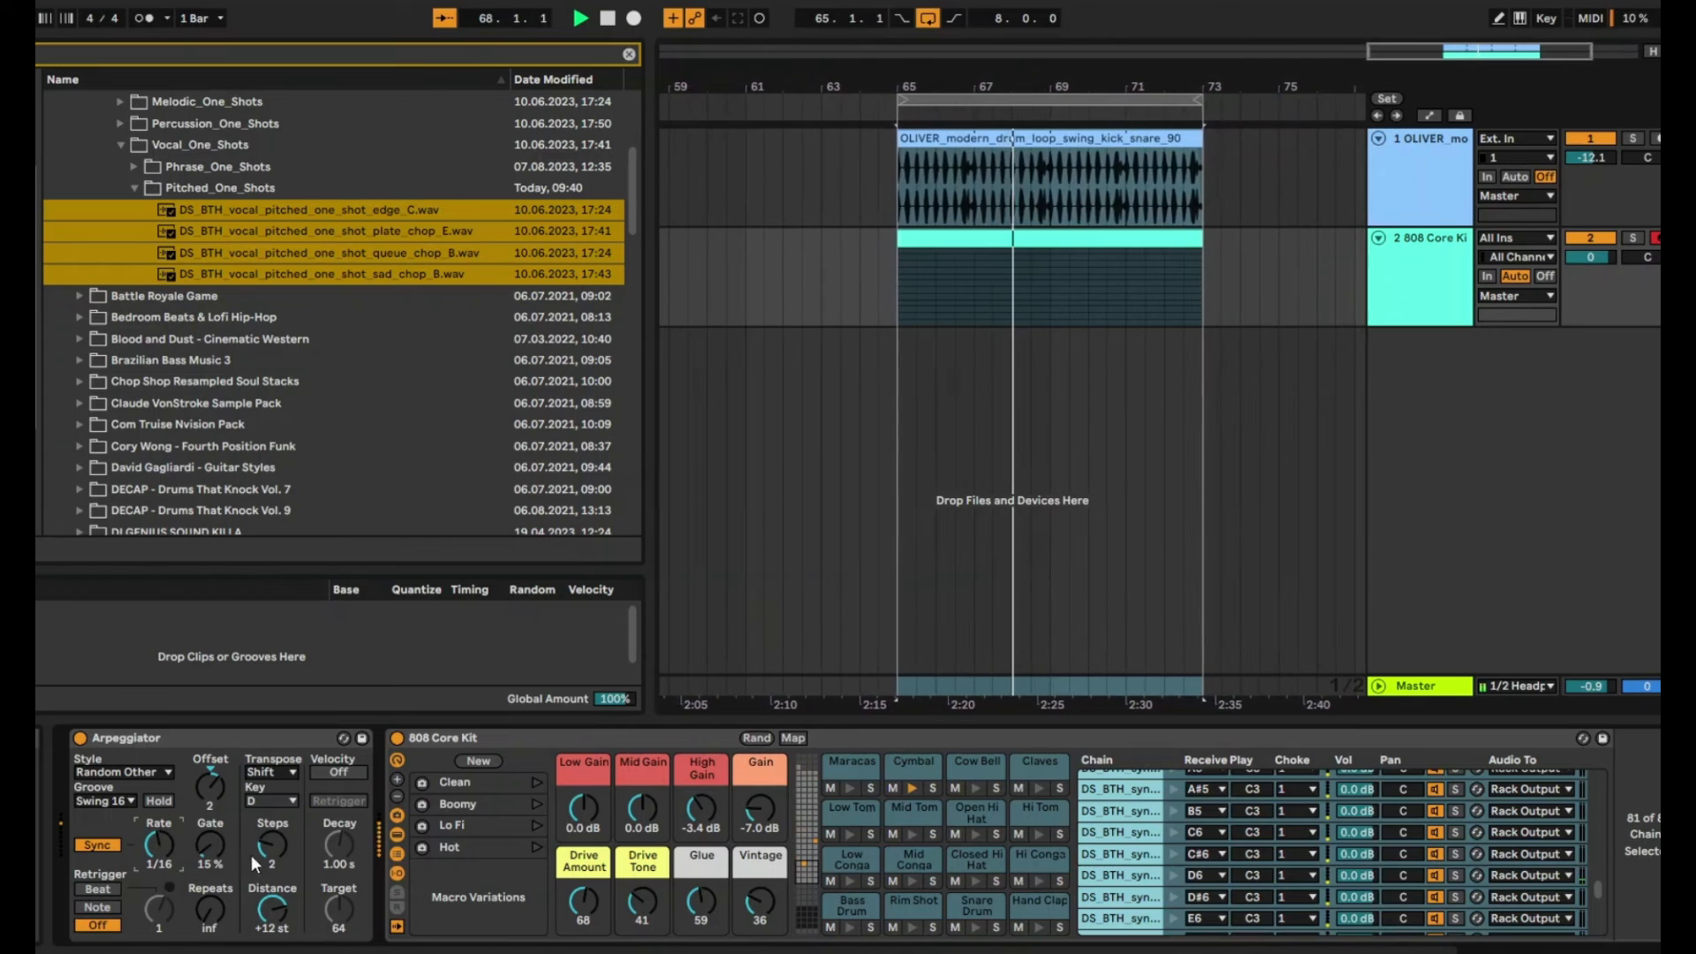
# Step: Set the Arpeggiator's Gate to 86 %, Steps to 0, Groove to Swing 8 and Rate to 1/8
pyautogui.moveTo(210, 847); pyautogui.dragTo(211, 791)
pyautogui.moveTo(270, 851); pyautogui.dragTo(212, 864)
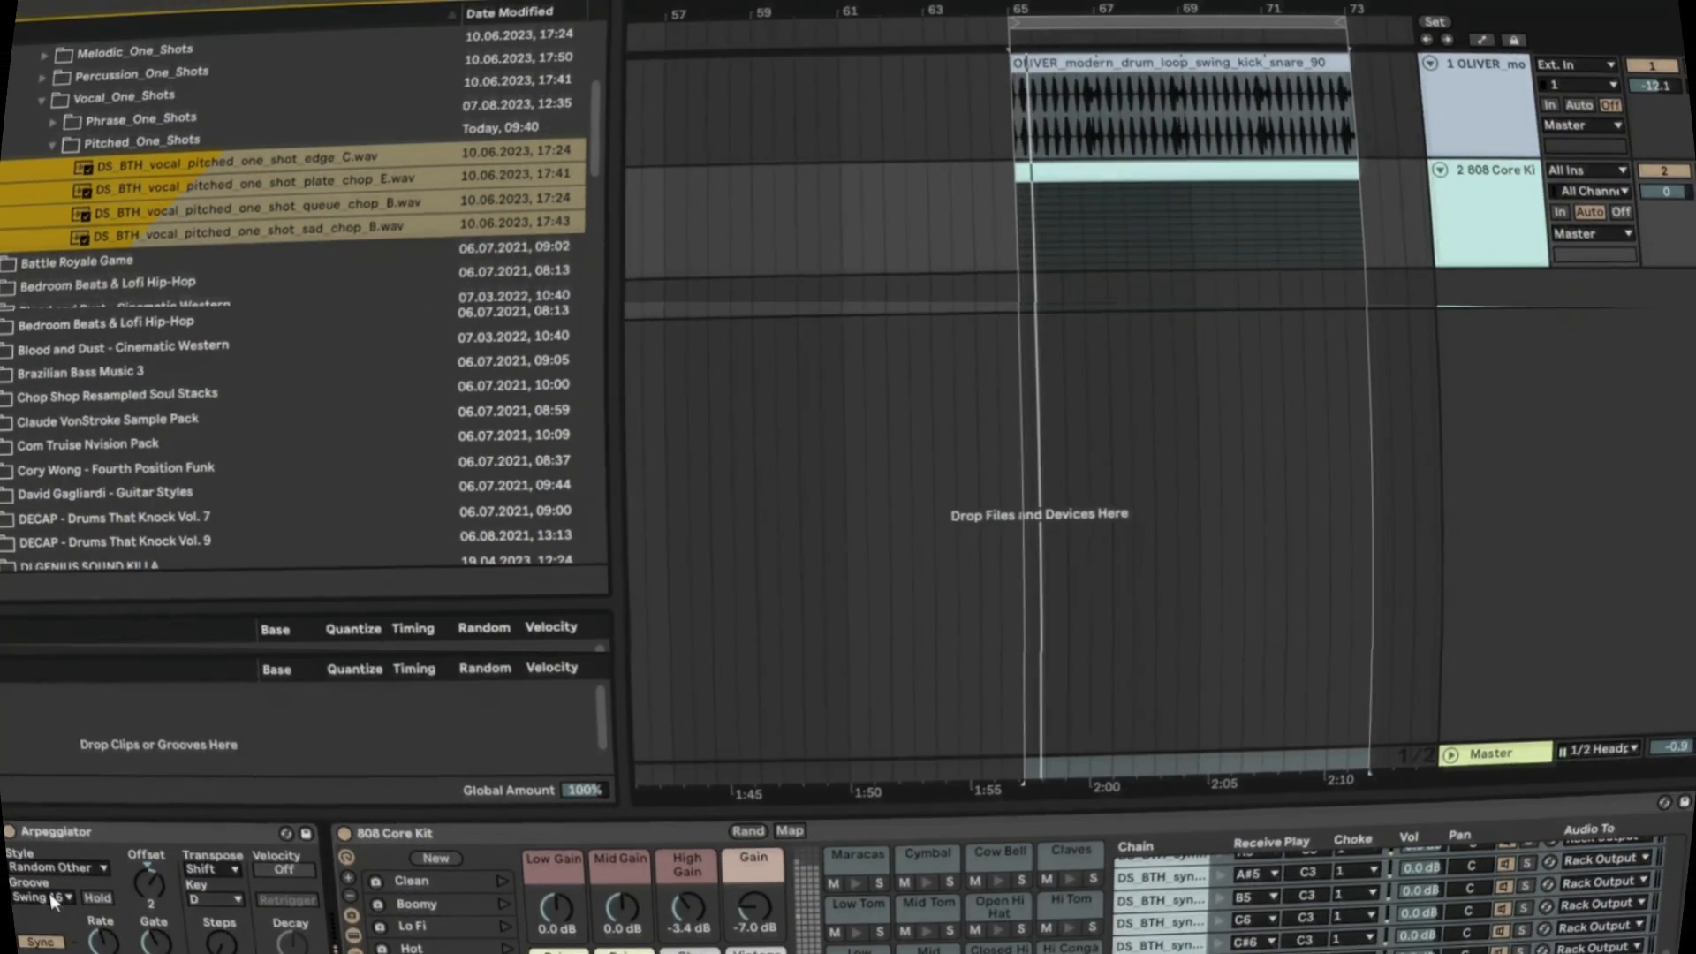
pyautogui.click(51, 899)
pyautogui.click(46, 936)
pyautogui.moveTo(104, 941); pyautogui.dragTo(104, 923)
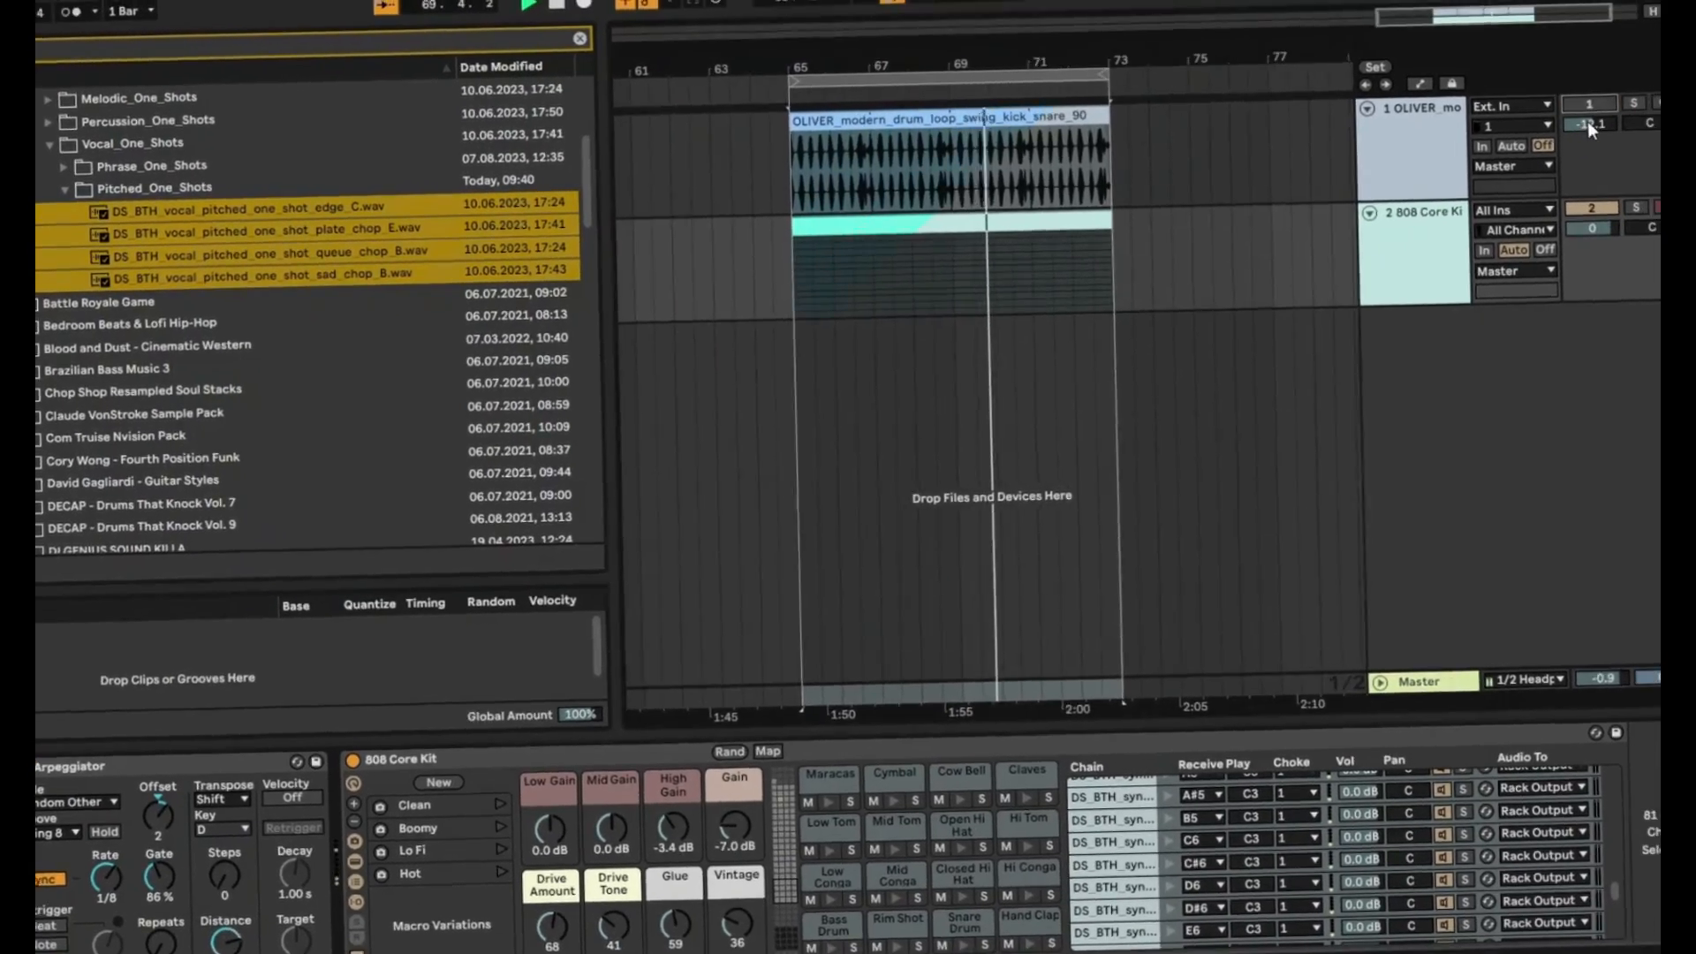
# Step: Reactivate the muted drum loop track and set its volume to -8.7 dB
pyautogui.click(1589, 106)
pyautogui.moveTo(1590, 124); pyautogui.dragTo(1643, 136)
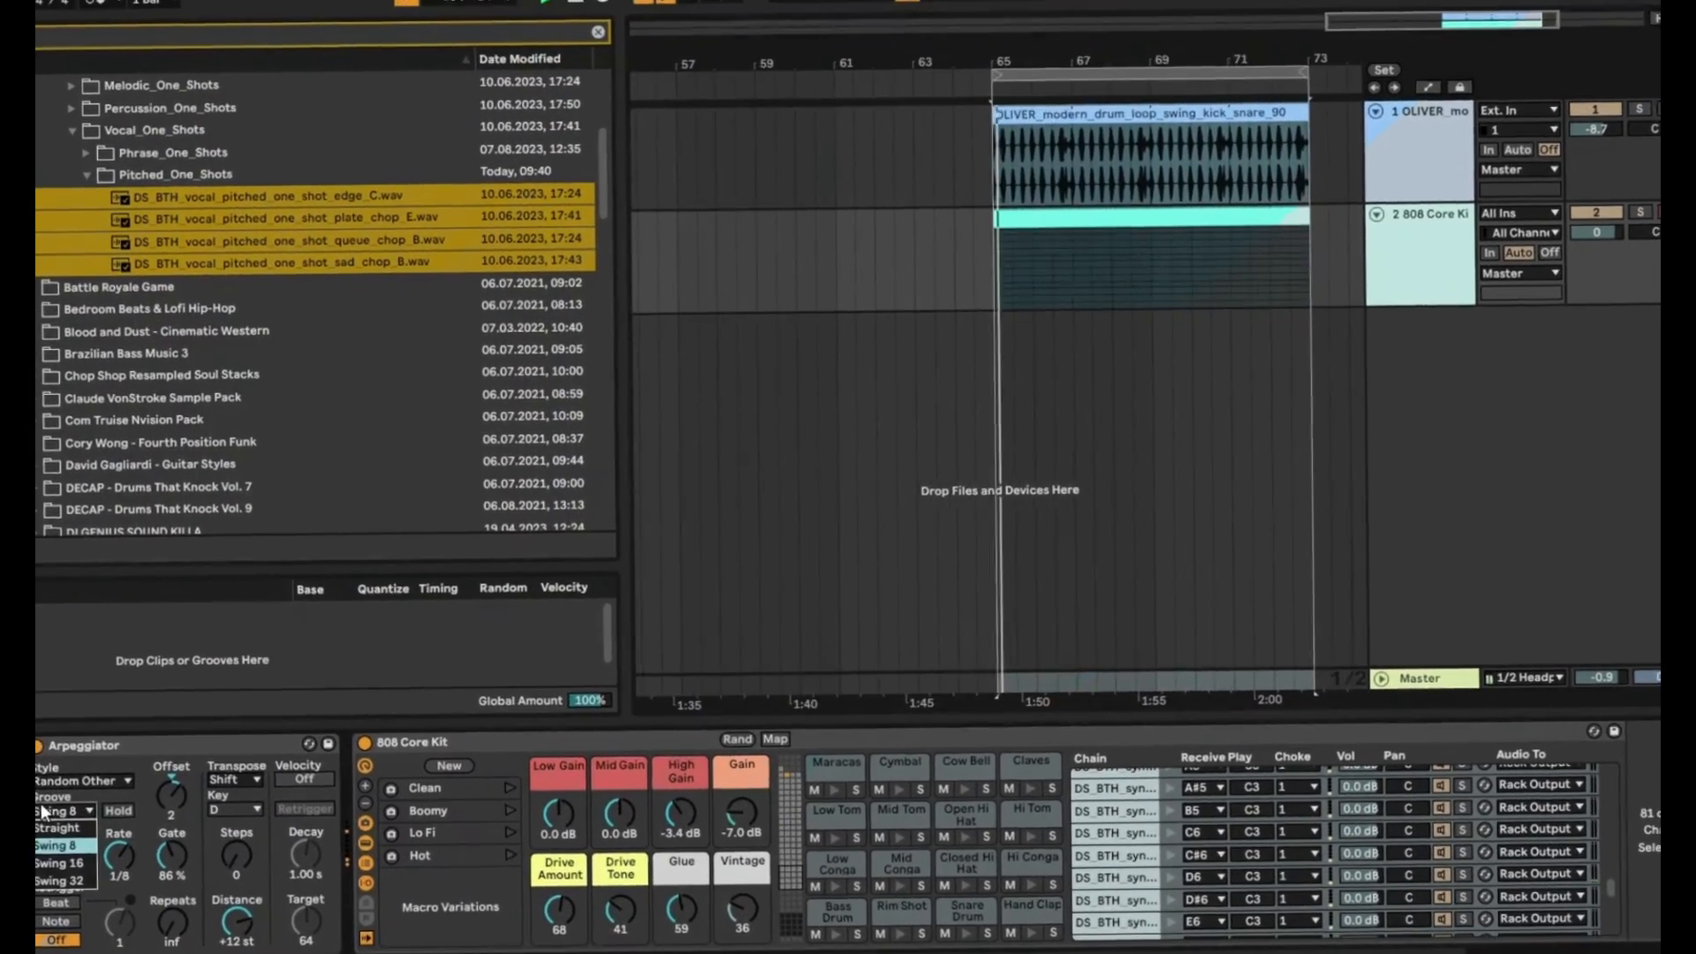
# Step: Set the Arpeggiator's Groove to Swing 16 and its Rate to 1/24 while the loop plays
pyautogui.click(97, 811)
pyautogui.click(71, 848)
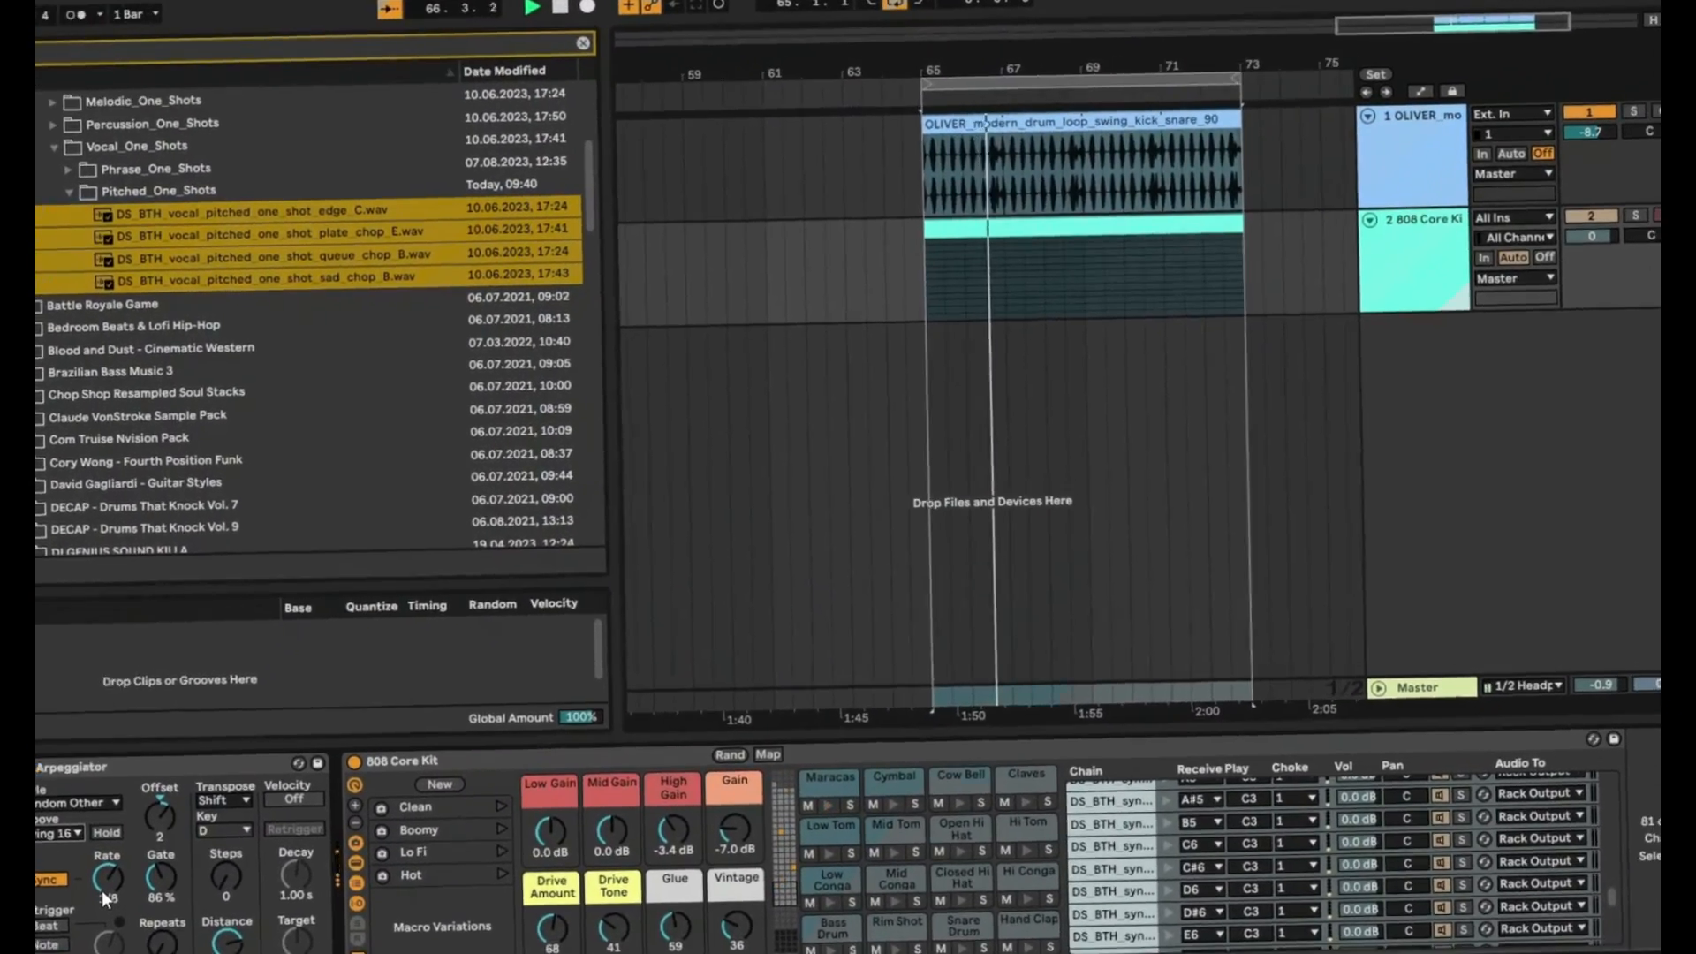
pyautogui.moveTo(103, 890)
pyautogui.mouseDown()
pyautogui.moveTo(103, 870)
pyautogui.moveTo(111, 890)
pyautogui.mouseUp()
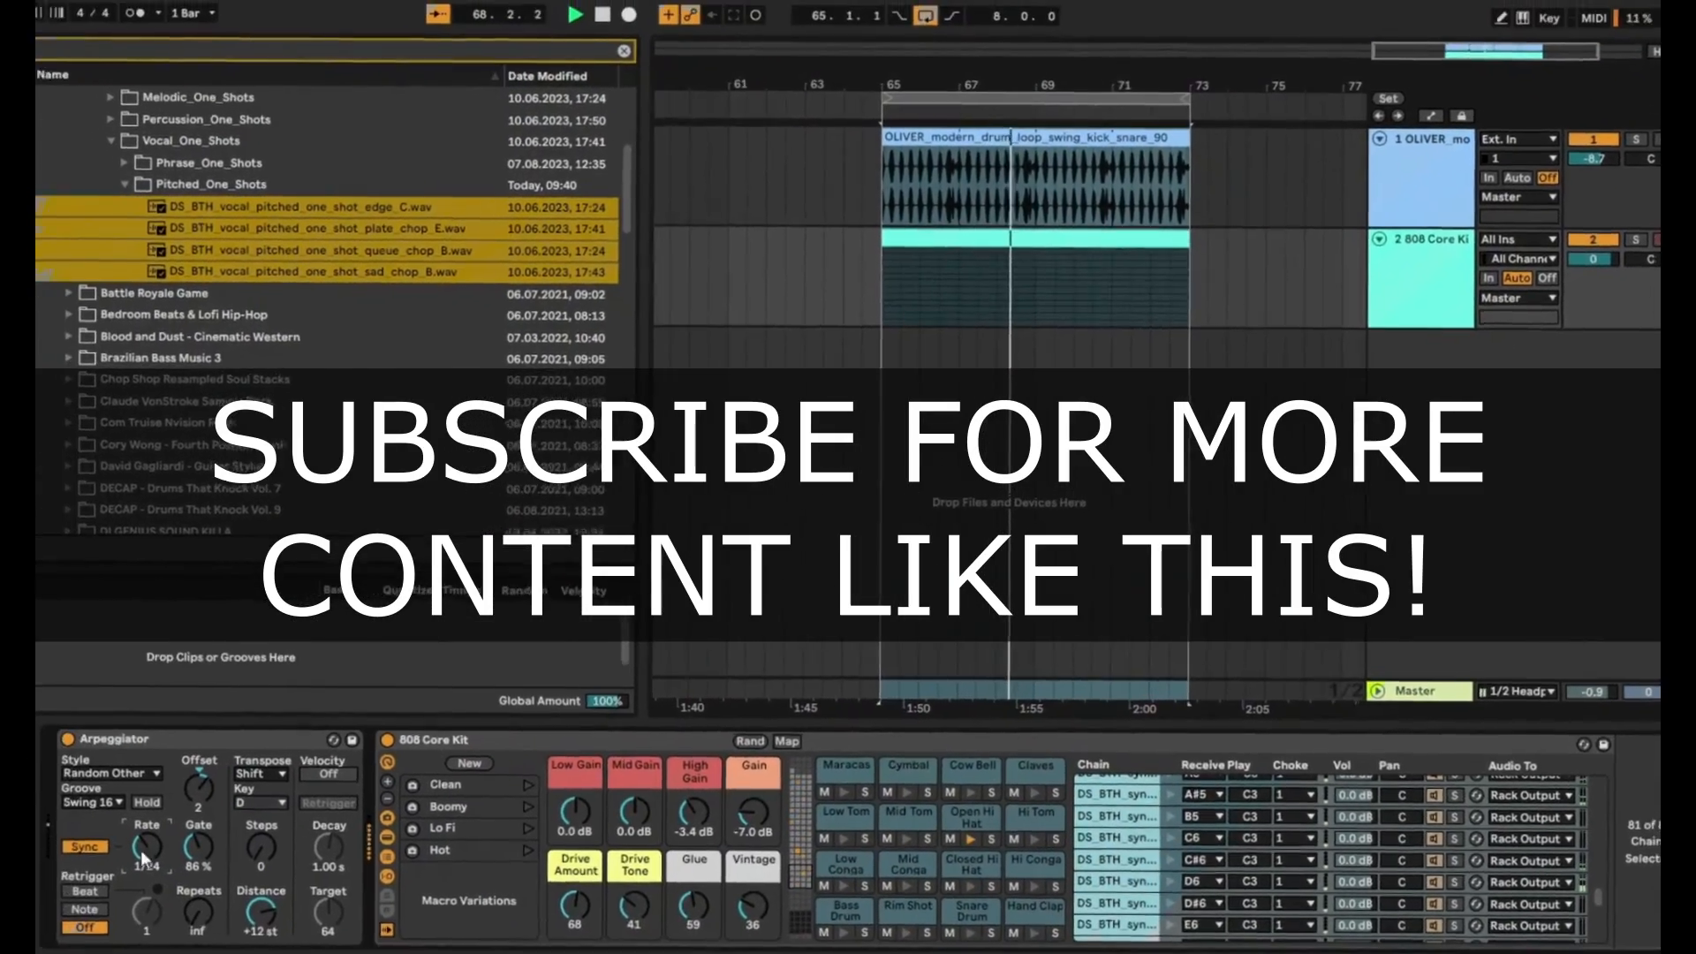